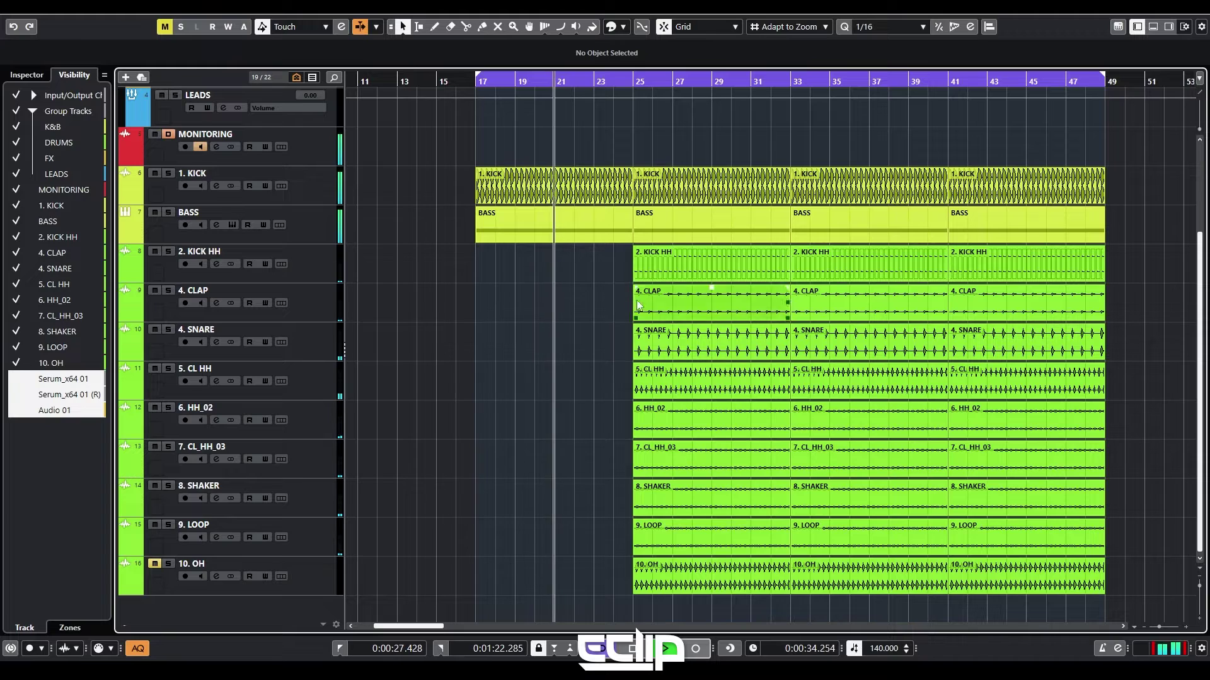
- Delete the clap, snare, HH_02, CL_HH_03, shaker, loop and OH events at bar 25, plus the OH event at bar 33
drag(616, 303, 666, 359)
key(Delete)
drag(607, 410, 691, 593)
key(Delete)
key(Delete)
click(720, 535)
- Highlight the bar 41 section's events across all tracks, followed by those of the bar 33 section
drag(1009, 124, 1002, 593)
mouse_move(981, 194)
mouse_down()
mouse_move(998, 194)
mouse_move(979, 194)
mouse_up()
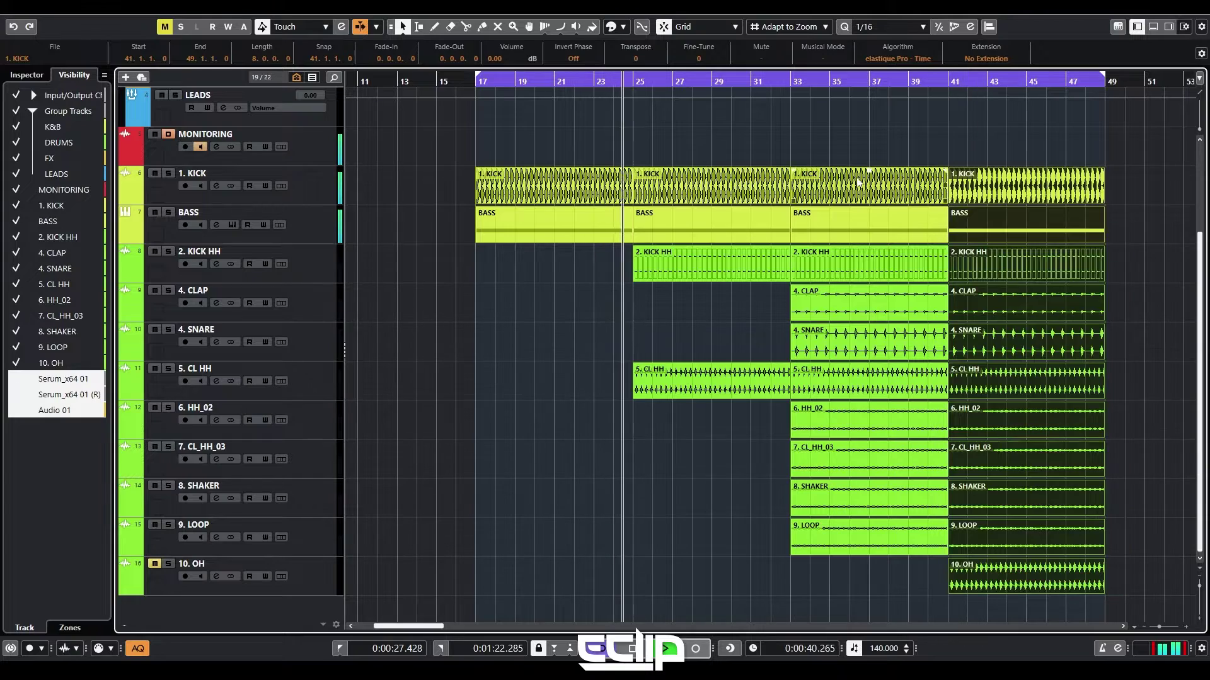
drag(889, 153, 867, 536)
scroll(819, 195, up, 2)
click(814, 190)
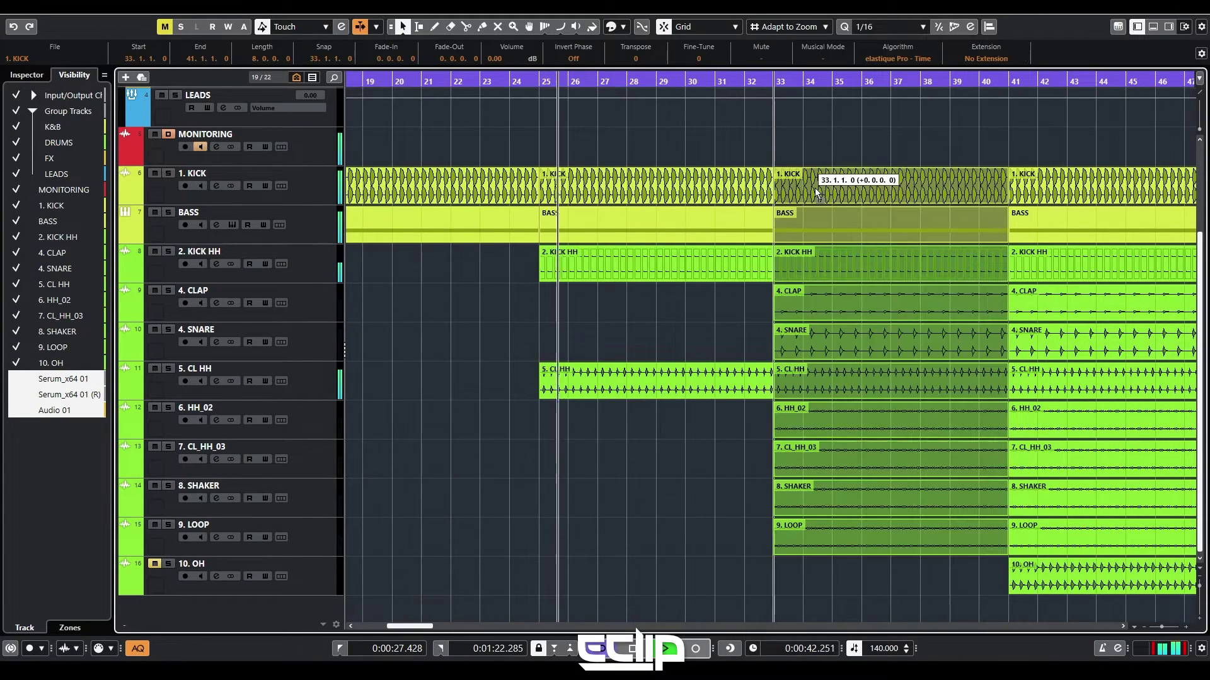
click(729, 328)
key(g)
key(g)
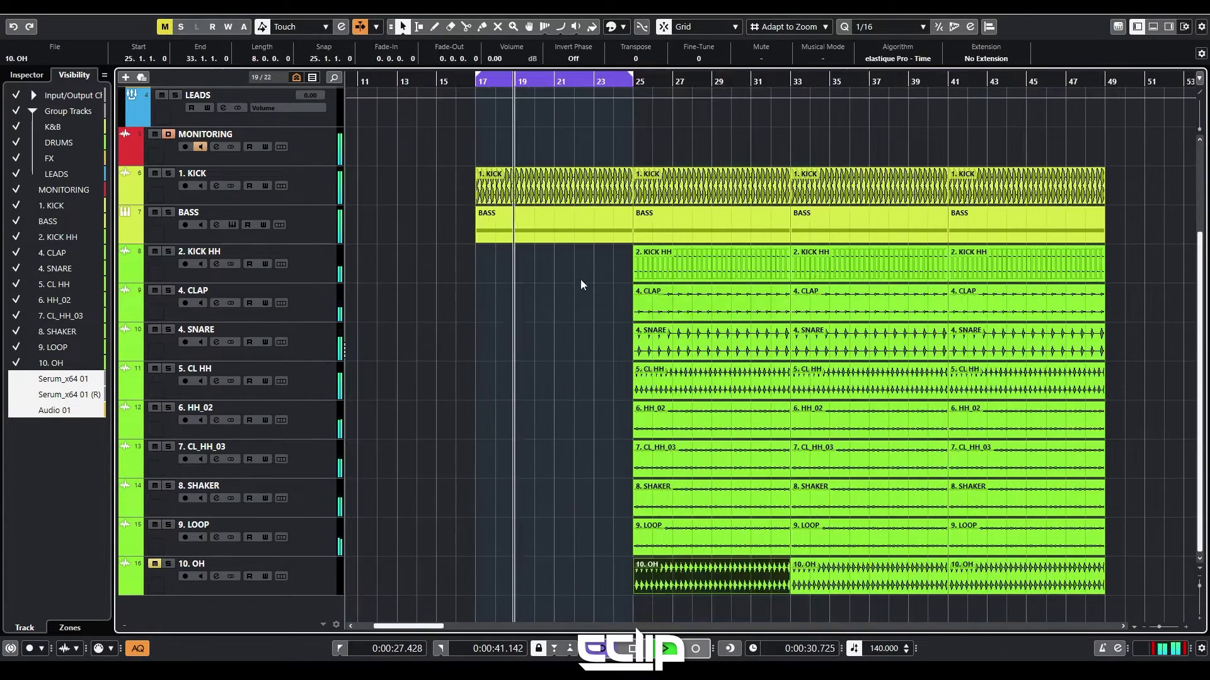
- Extend the cycle range's end to bar 49 and select all events in the bar 41 section
alt+click(1106, 81)
click(983, 138)
drag(1008, 125, 1007, 597)
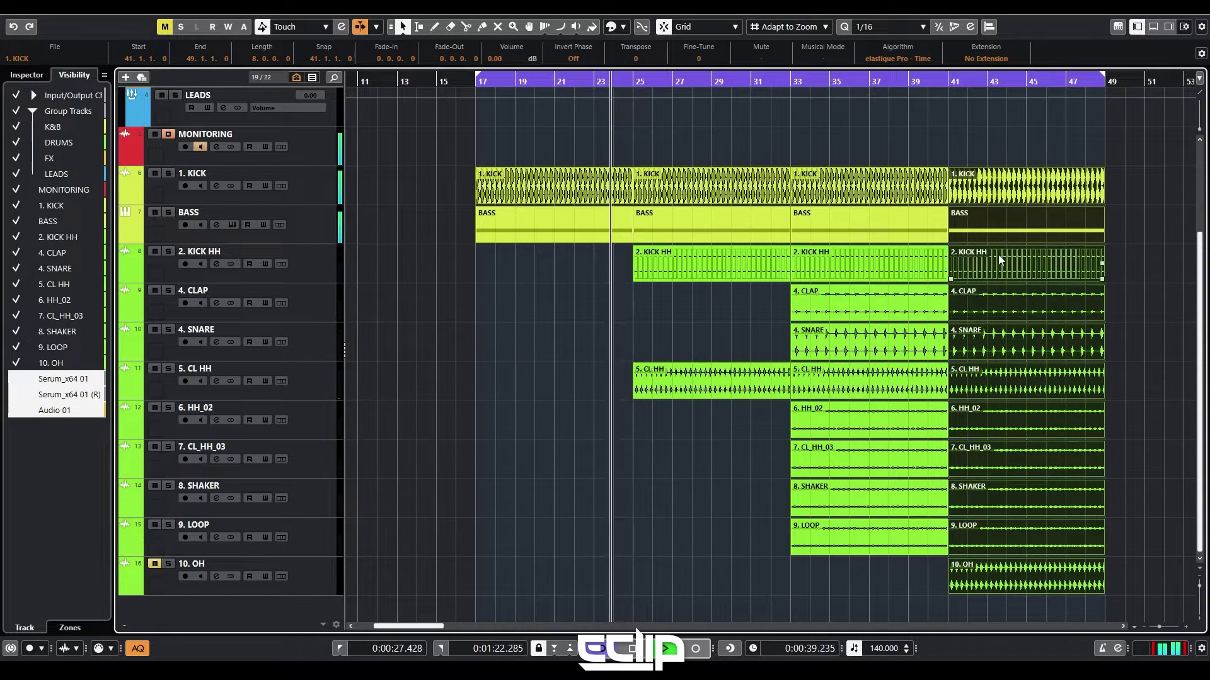
mouse_move(983, 194)
mouse_down()
mouse_move(1000, 195)
mouse_move(982, 193)
mouse_up()
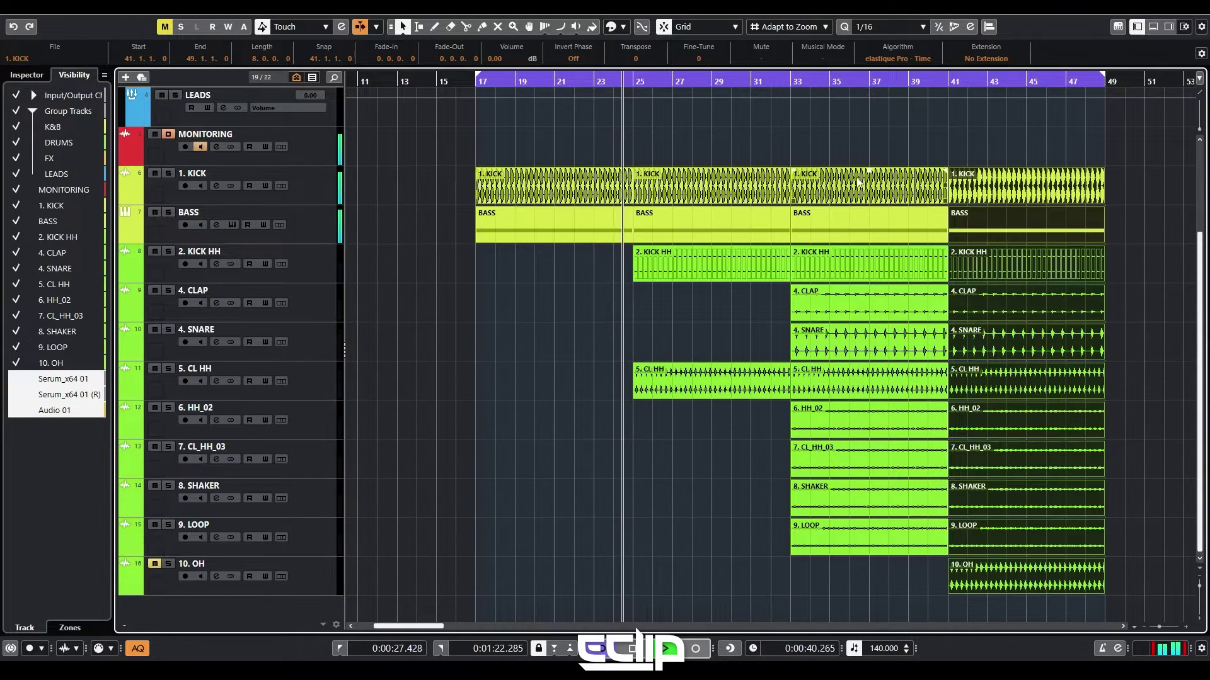
- Select all events in the bar 33 section to review it, and clear the selection
drag(888, 155, 868, 529)
scroll(819, 207, up, 2)
click(815, 191)
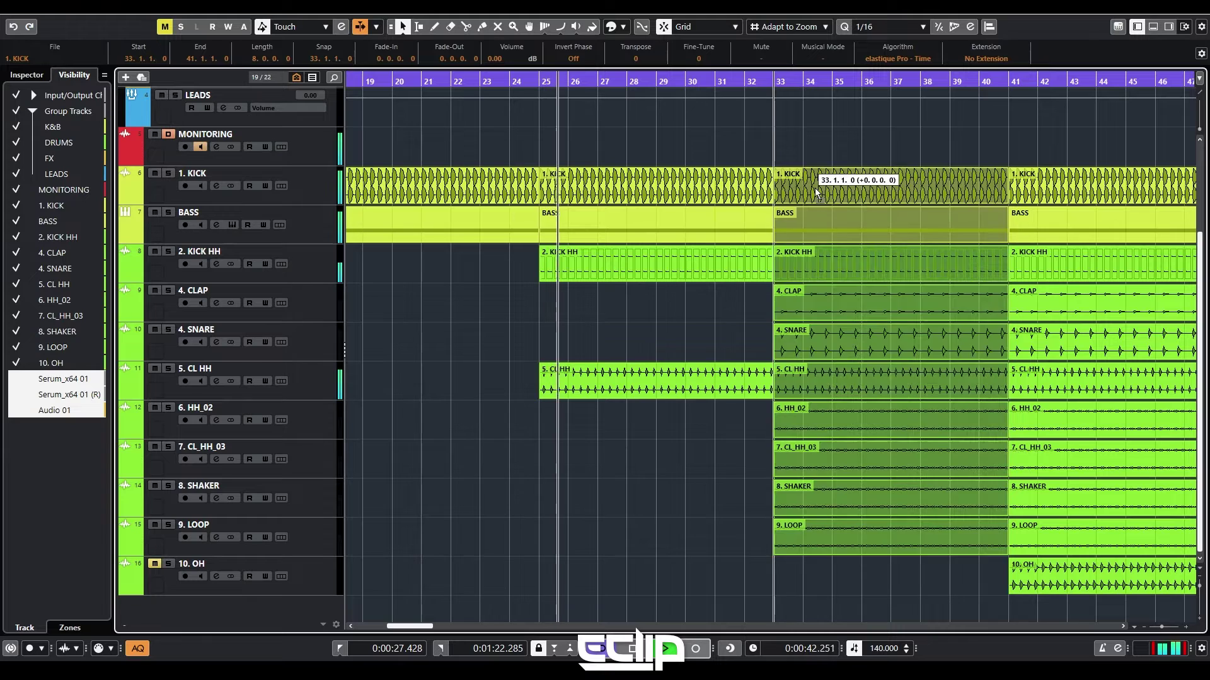
click(728, 329)
key(g)
key(g)
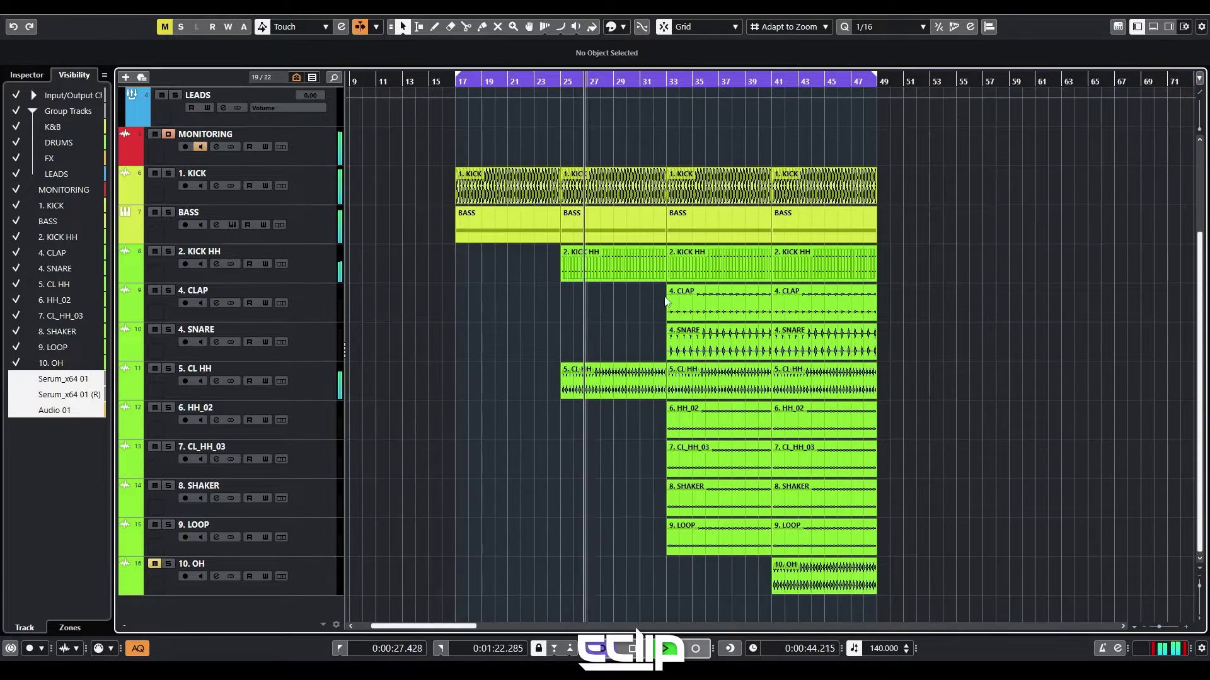
- Play back the arrangement from the section start at bar 33 and from the one at bar 41
key(space)
click(667, 83)
key(space)
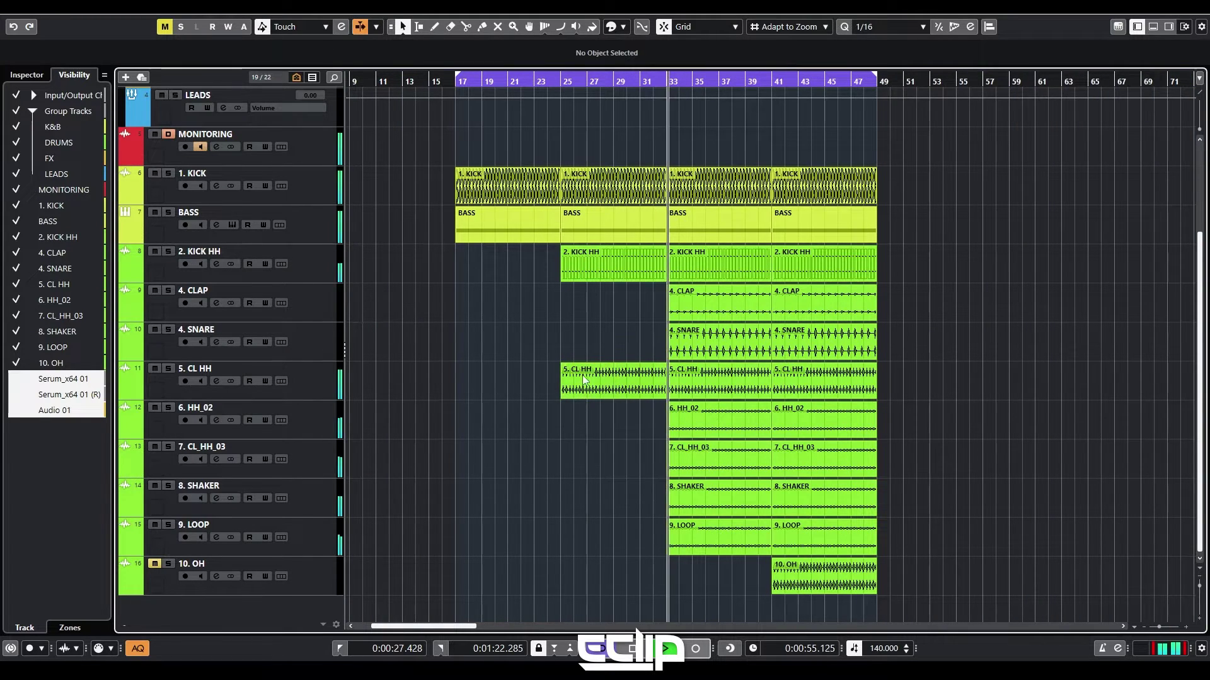
scroll(655, 349, up, 3)
click(914, 77)
scroll(662, 359, down, 3)
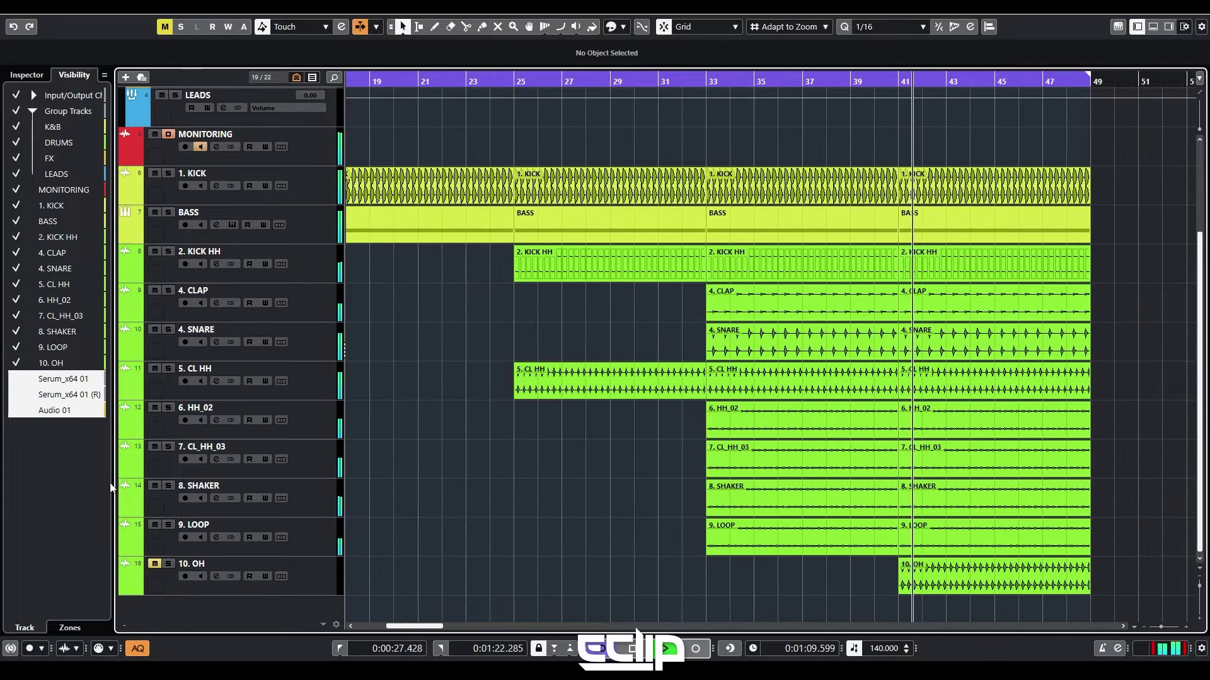
- Unmute the 10. OH track and play the last section from bar 41
click(661, 360)
scroll(661, 360, up, 3)
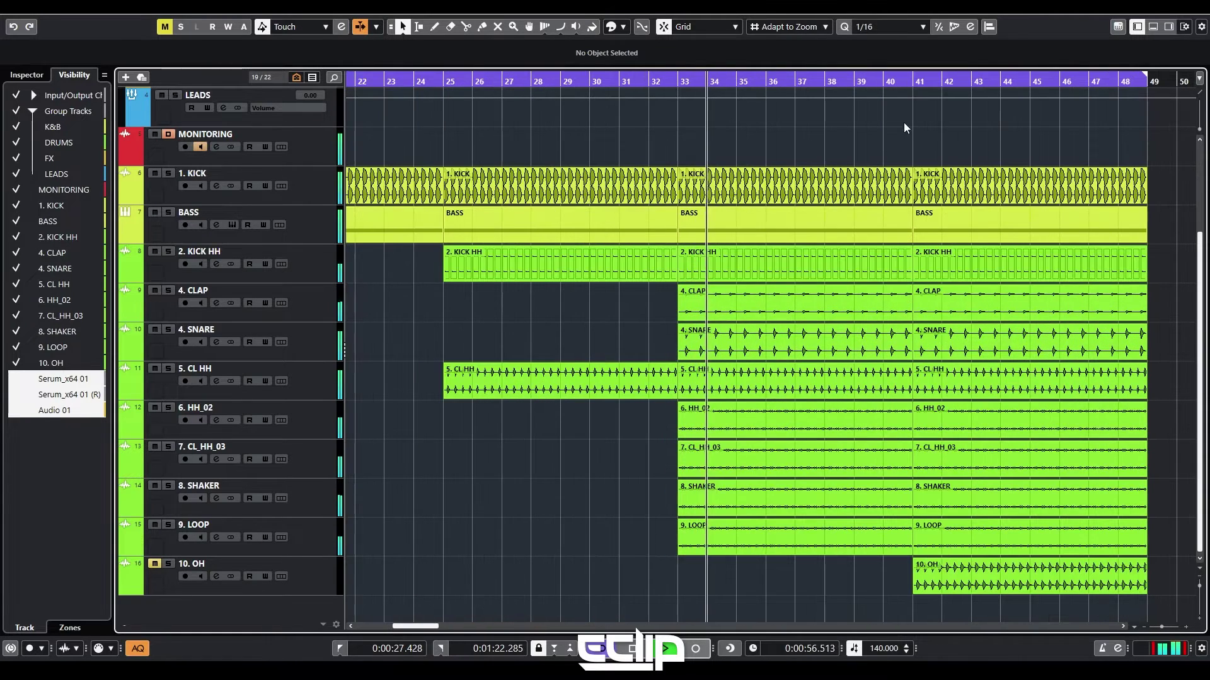
click(913, 77)
key(space)
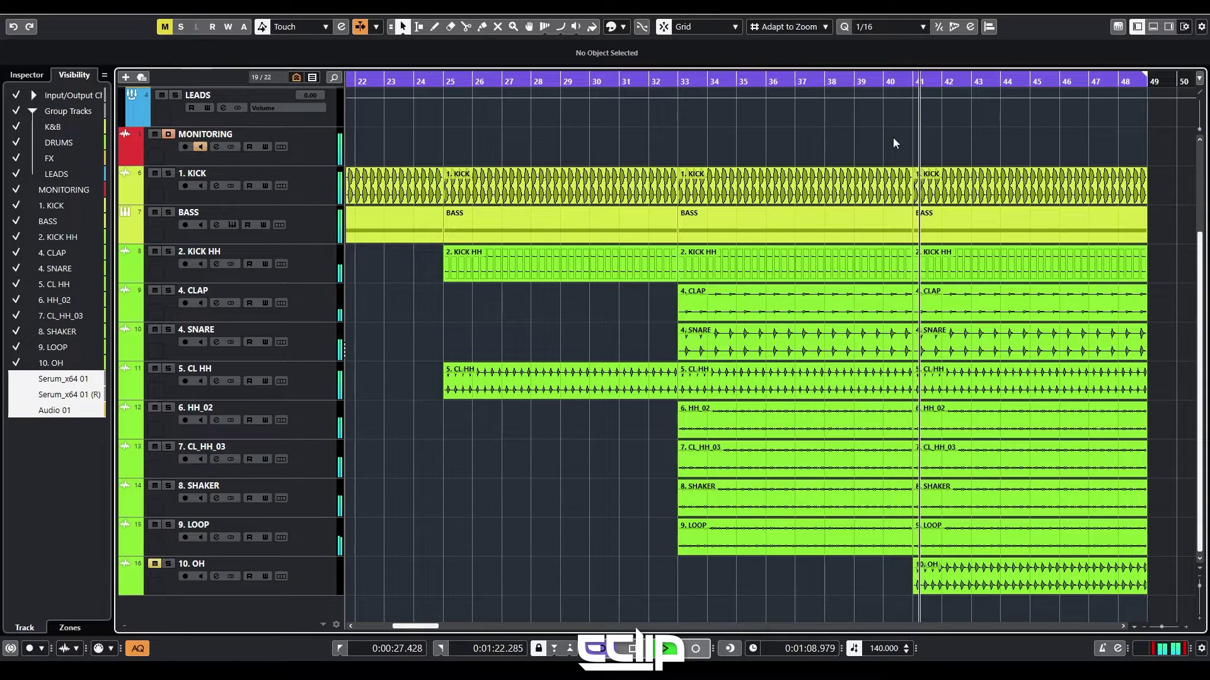
scroll(830, 208, down, 1)
click(155, 563)
key(space)
key(space)
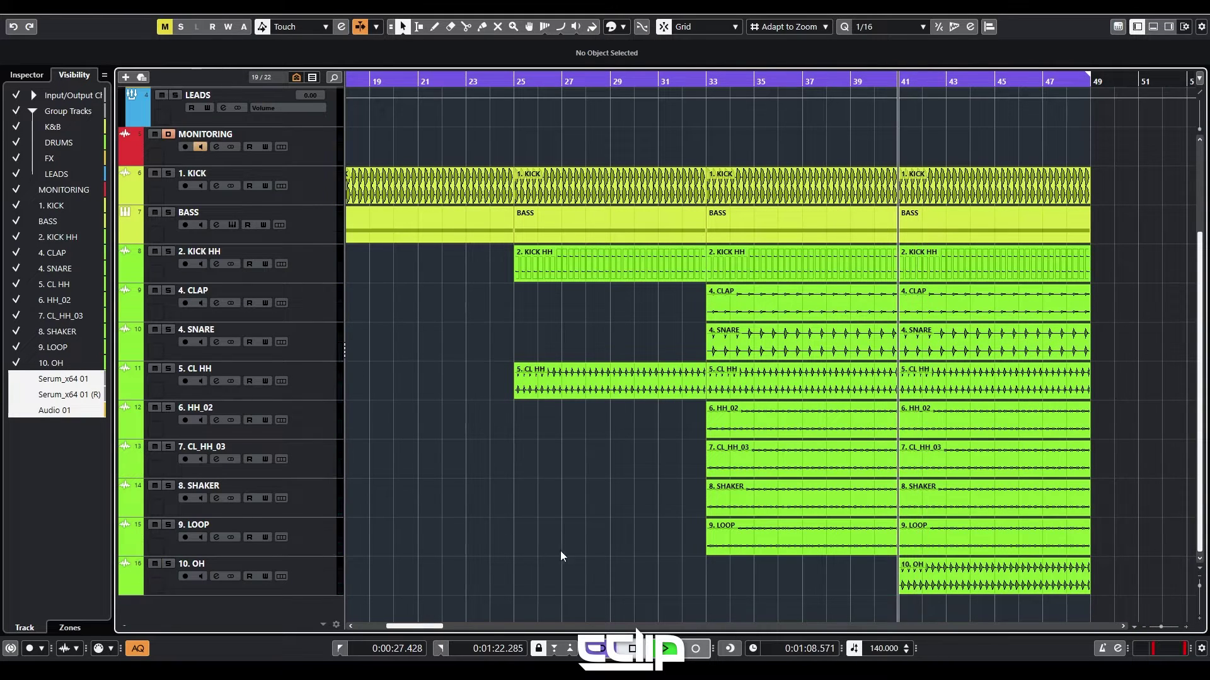
- Play back the layered drum arrangement from bar 25
scroll(501, 456, down, 3)
scroll(477, 451, left, 2)
scroll(502, 456, down, 2)
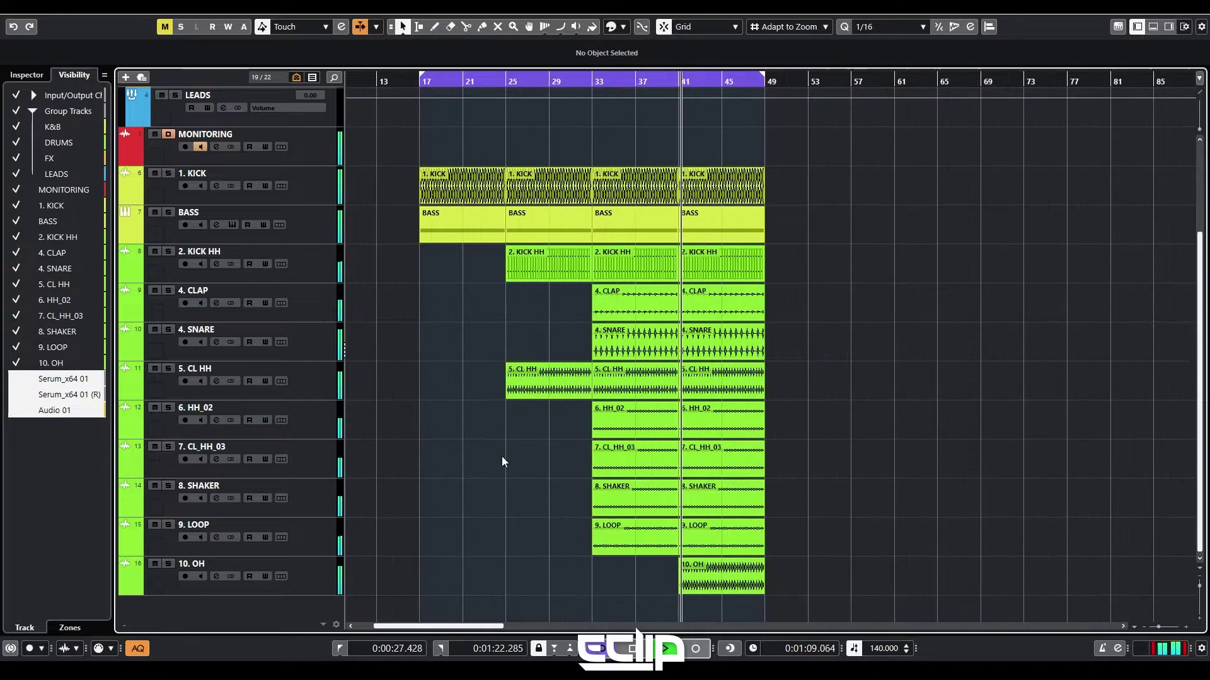
scroll(501, 456, left, 2)
scroll(535, 434, up, 1)
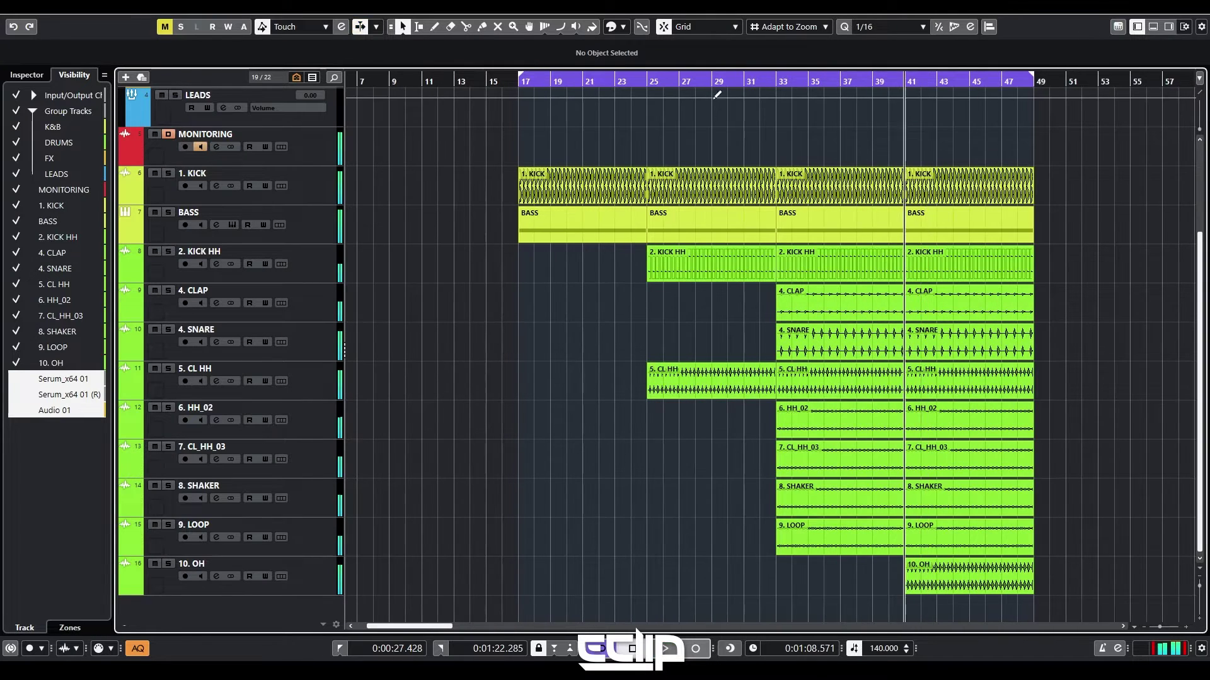
click(649, 81)
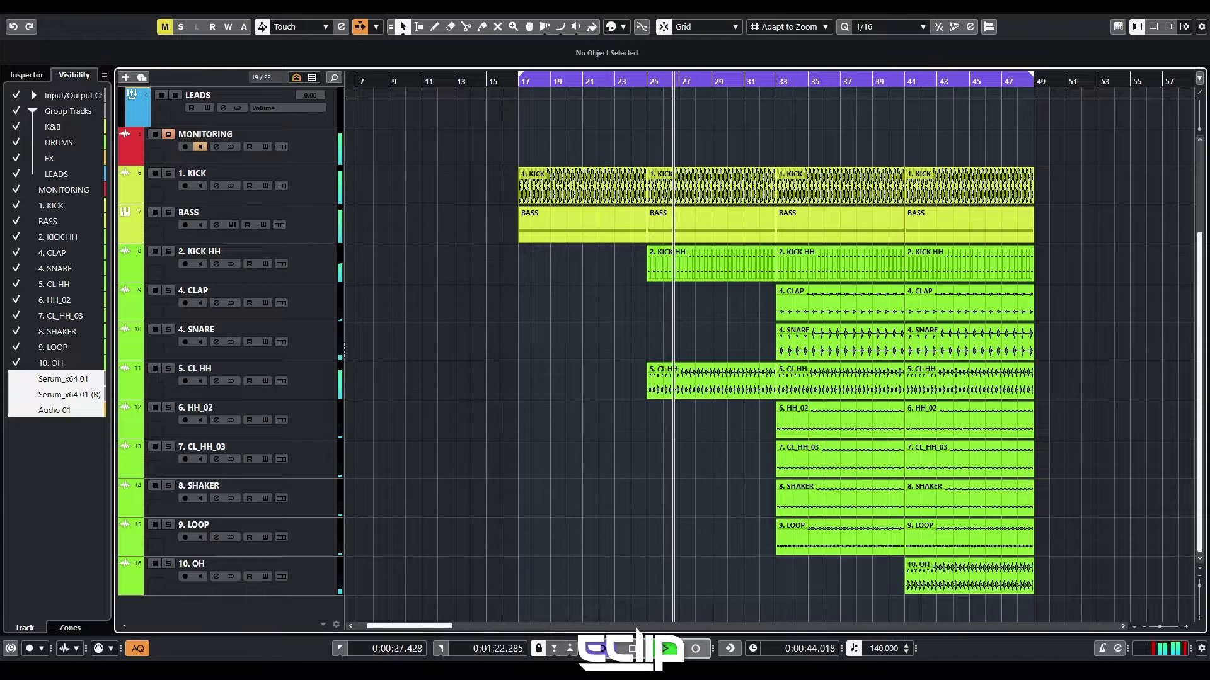
key(space)
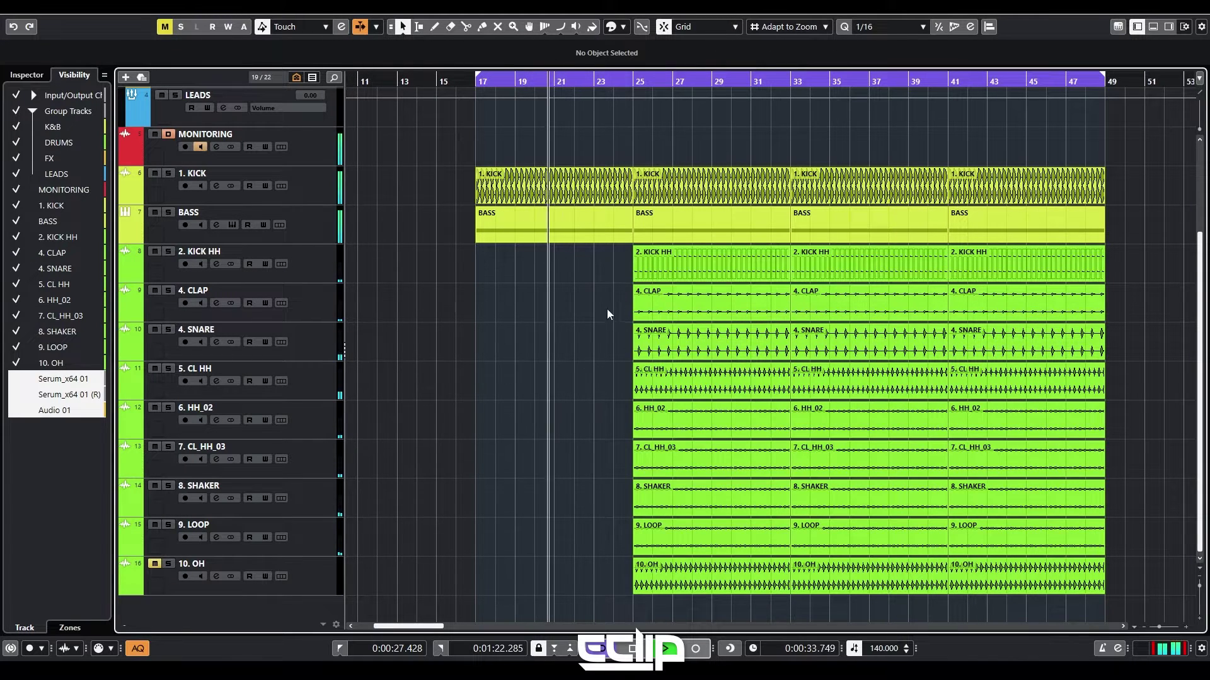
- Remove the first-section clap, snare, HH_02, CL_HH_03, shaker, loop and OH events at bar 25, and the OH event at bar 33
click(657, 344)
click(598, 396)
drag(616, 305, 668, 363)
key(Delete)
drag(606, 411, 696, 595)
key(Delete)
key(Delete)
click(719, 536)
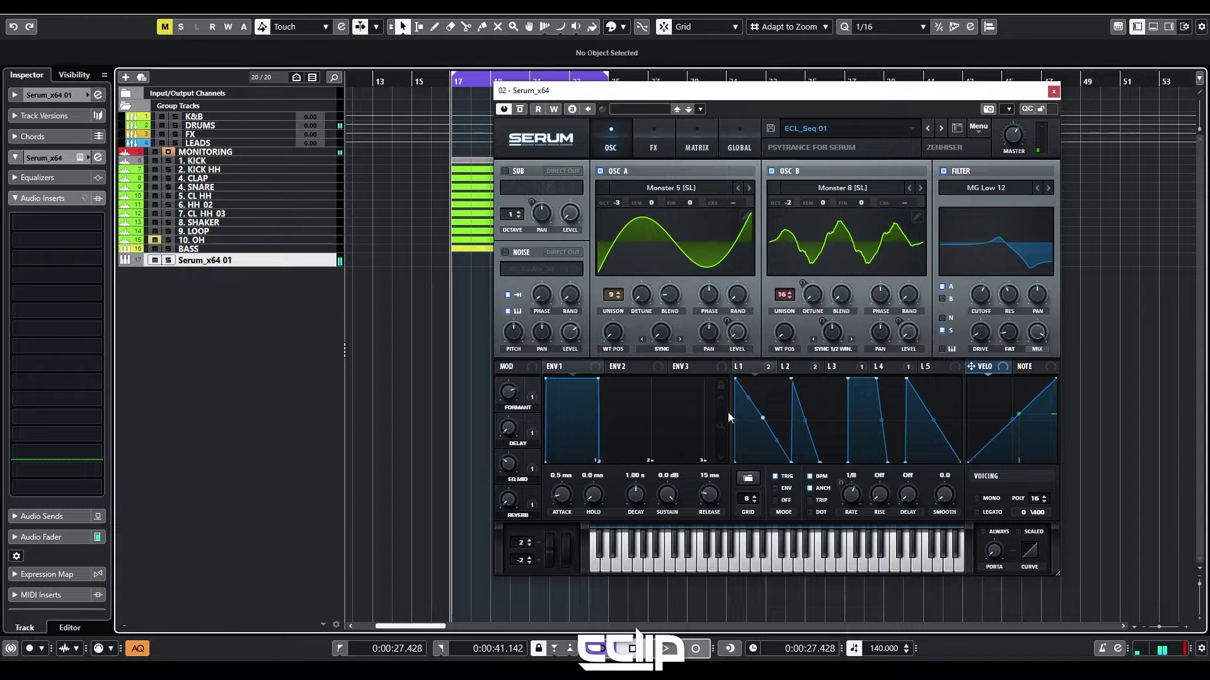
- Add EchoBoy as the first insert on the Serum_x64 01 track and reveal its tweak settings
click(63, 222)
text(echo)
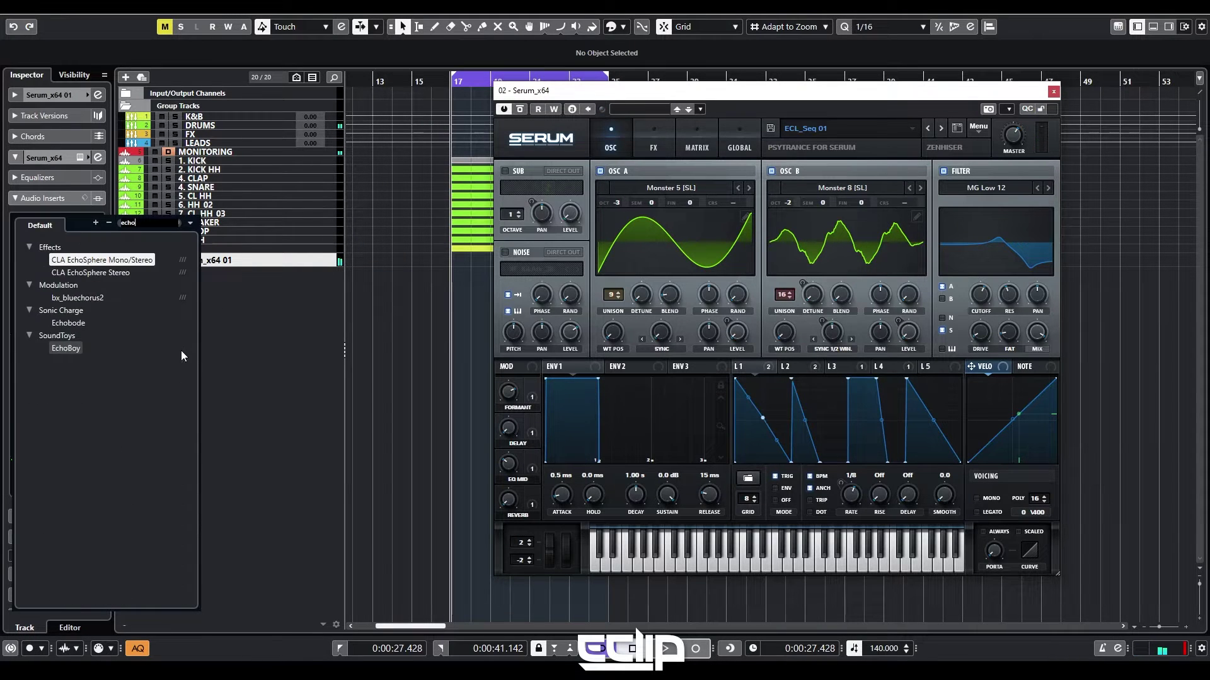
click(74, 347)
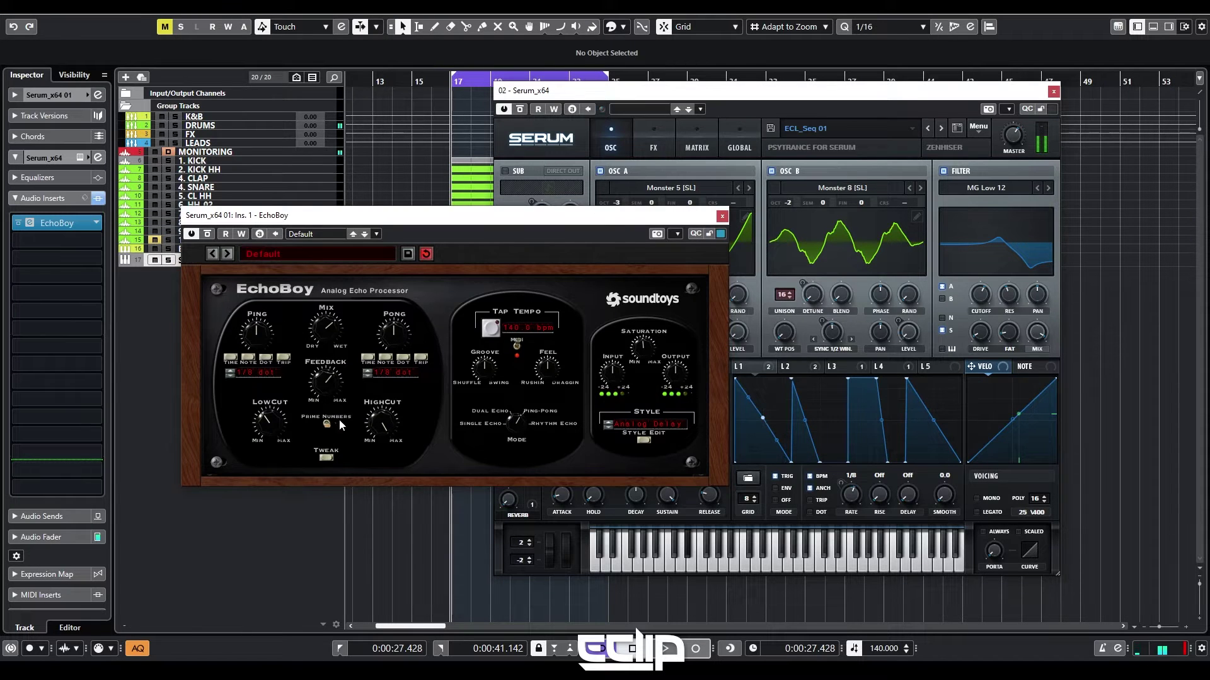
click(327, 457)
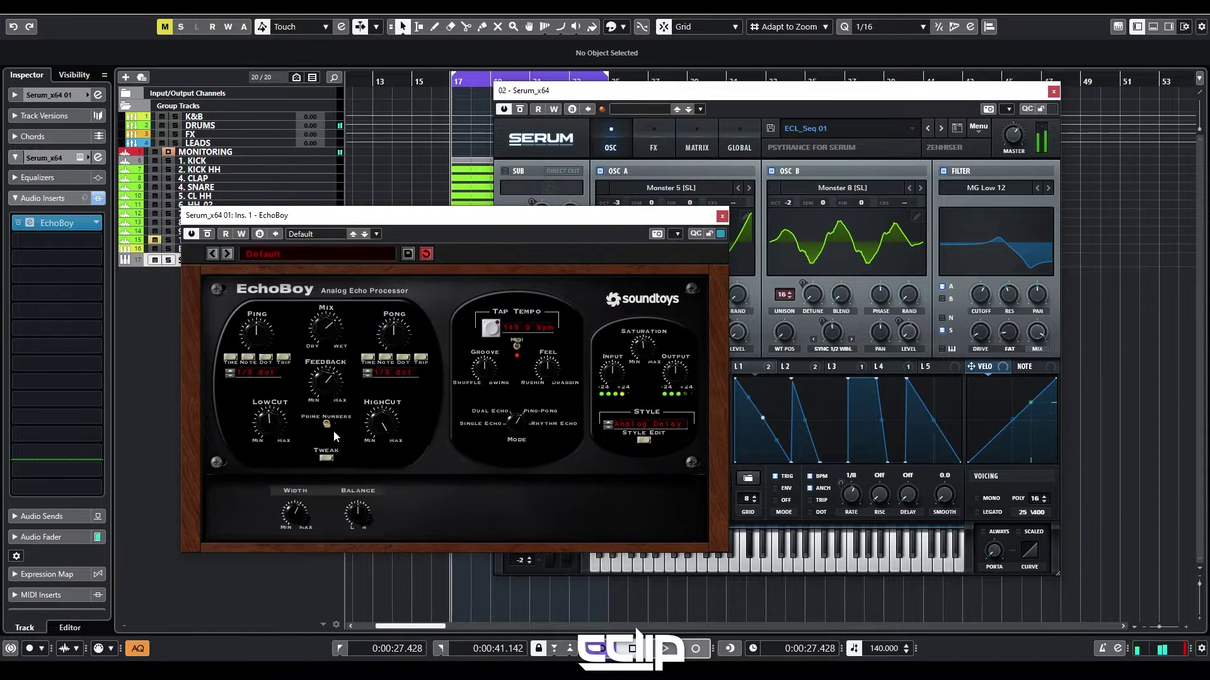
click(722, 216)
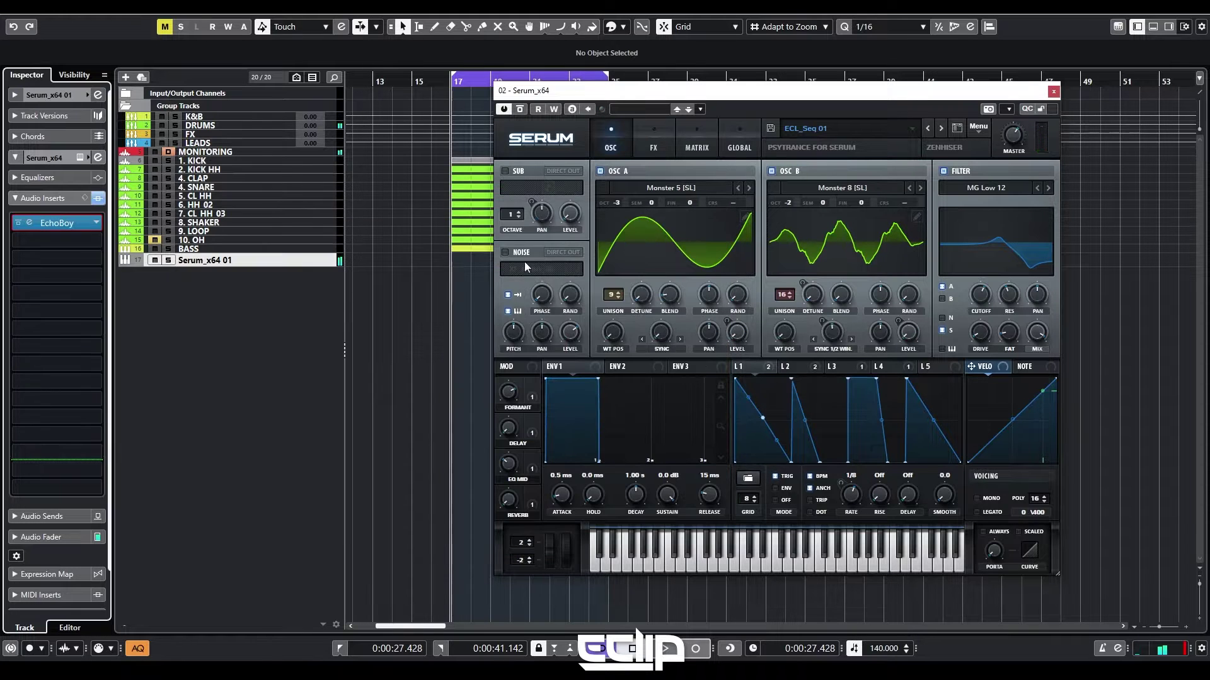
- Add the Blackhole reverb as the second insert on the Serum_x64 01 track
click(53, 241)
text(blkac)
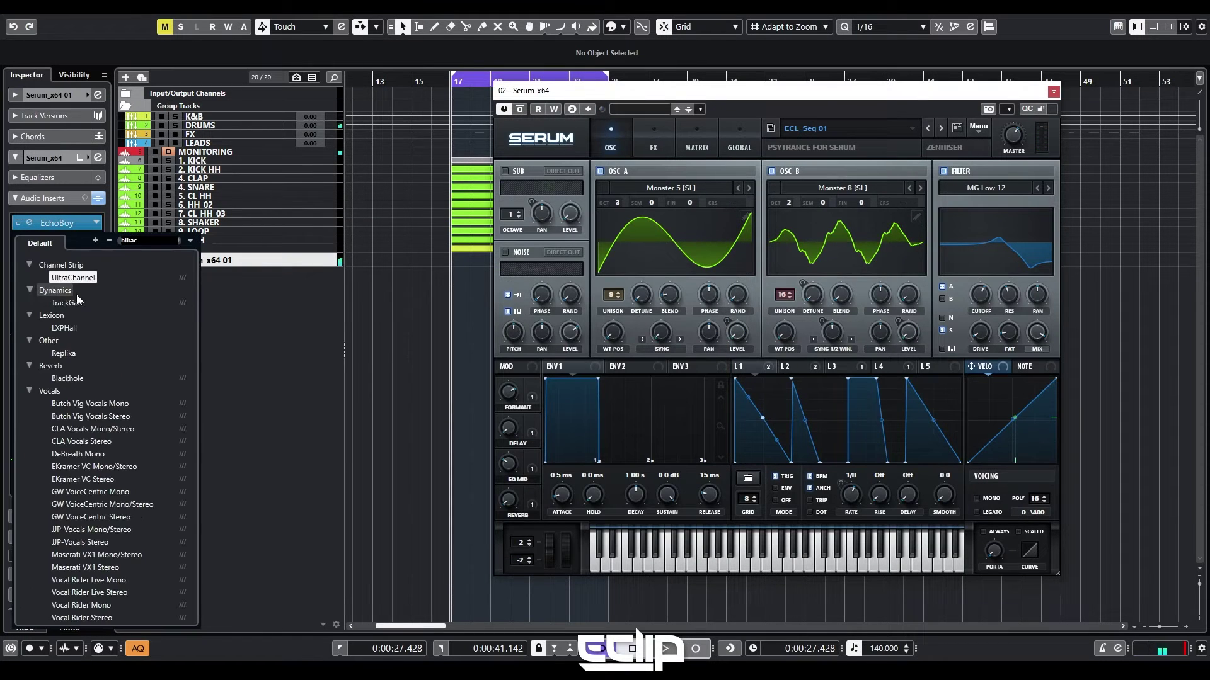
text(black)
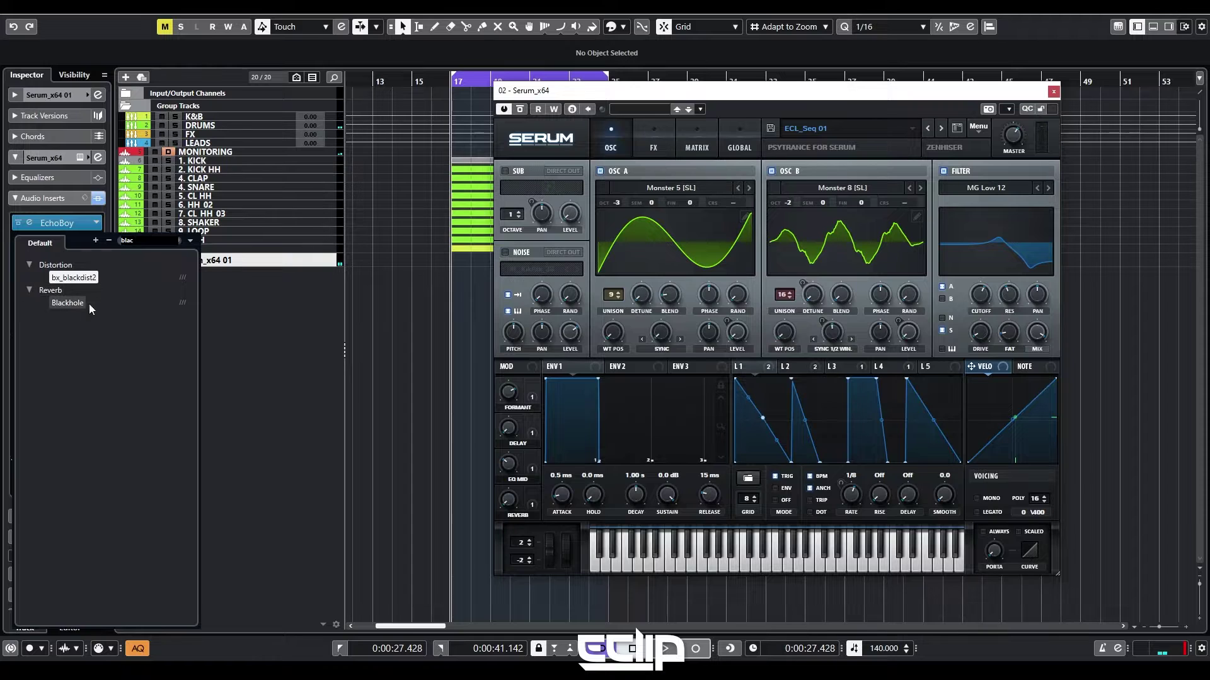
click(88, 304)
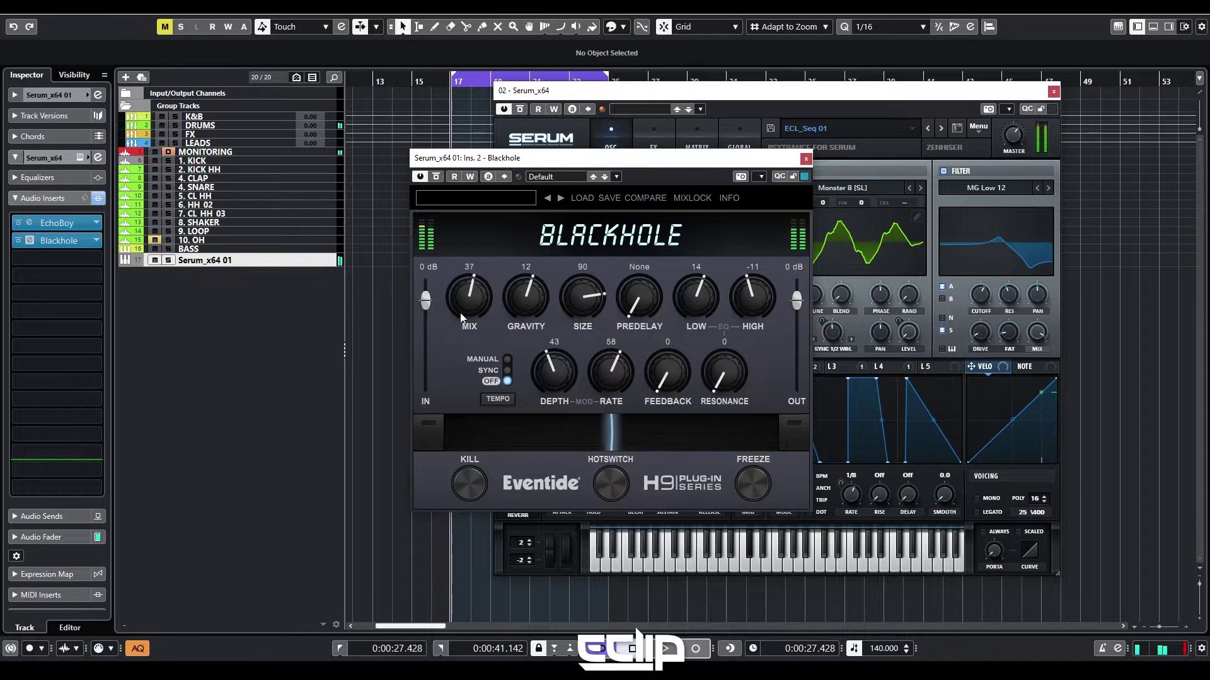
click(805, 159)
- Add an audio track below Serum_x64 01 for recording the synth, with both tracks soloed
drag(604, 92, 696, 114)
right_click(288, 261)
mouse_move(378, 272)
click(532, 276)
click(168, 272)
key(z)
key(z)
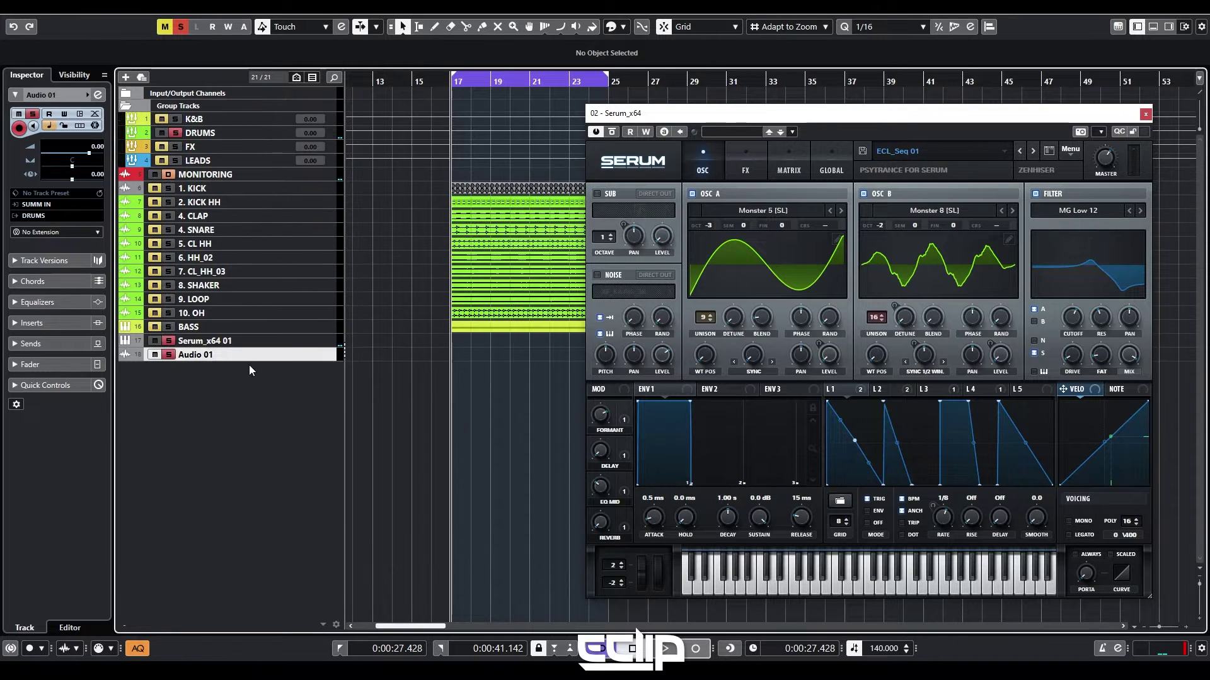
- Record the Serum sound onto the Audio 01 track from bar 17
ctrl+drag(252, 362, 258, 420)
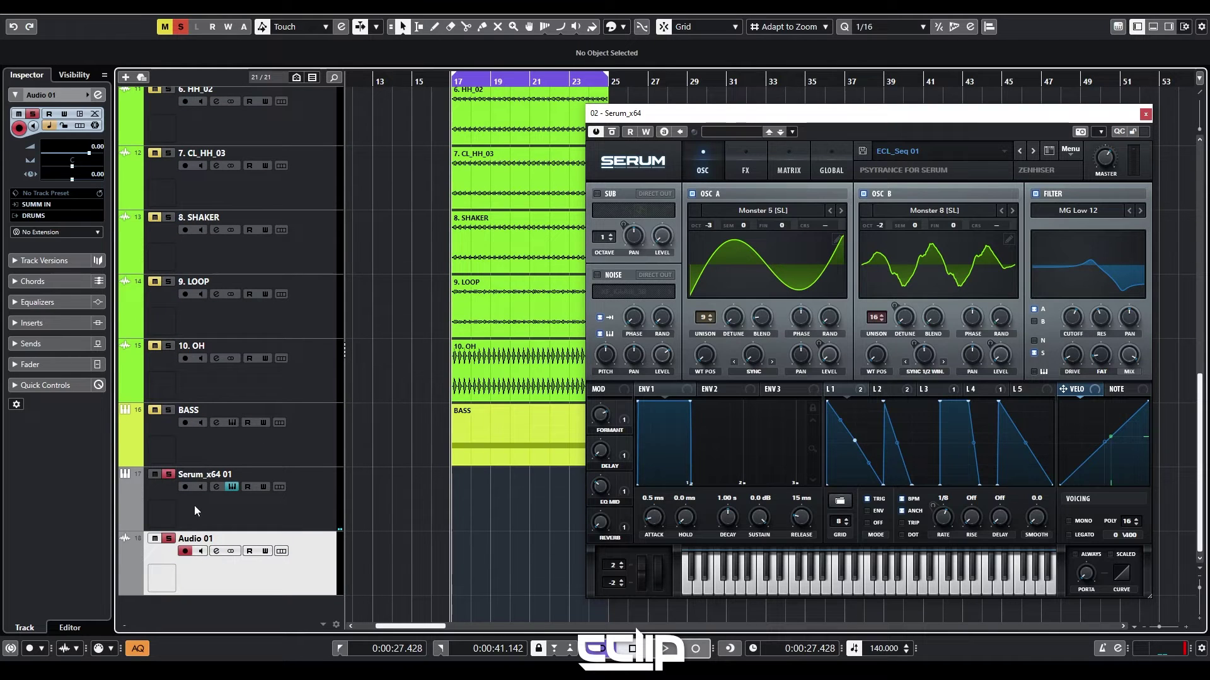
key(KP_Multiply)
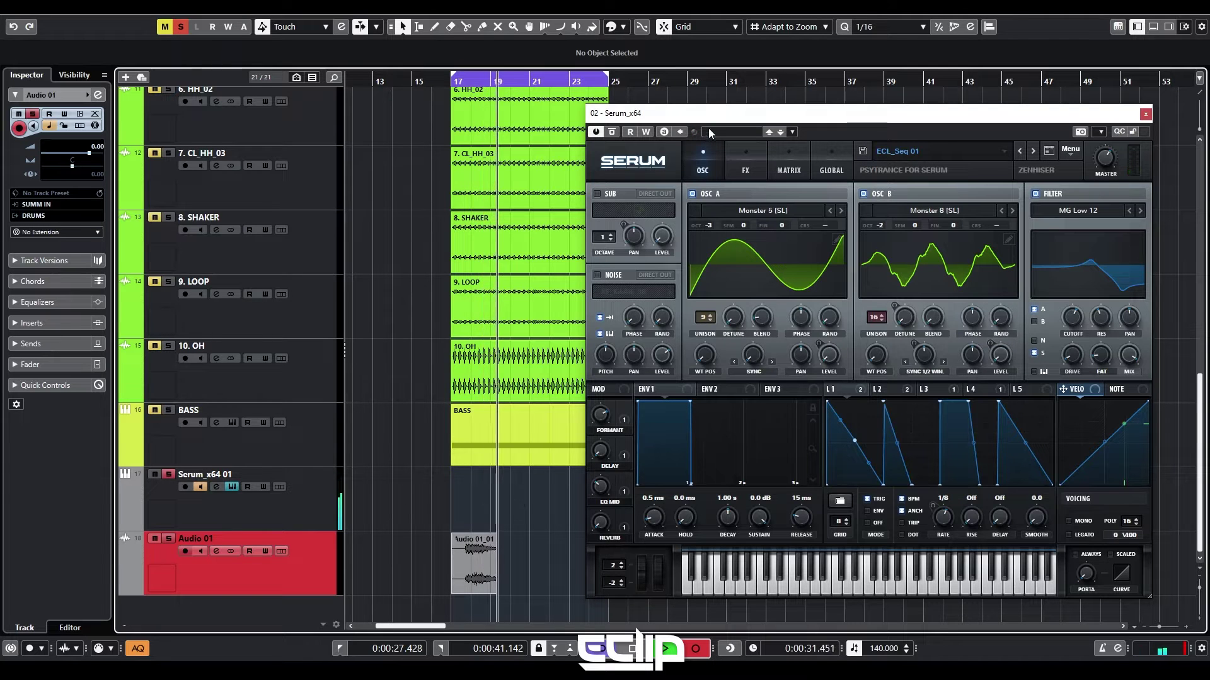
drag(708, 115, 852, 103)
ctrl+scroll(547, 366, up, 3)
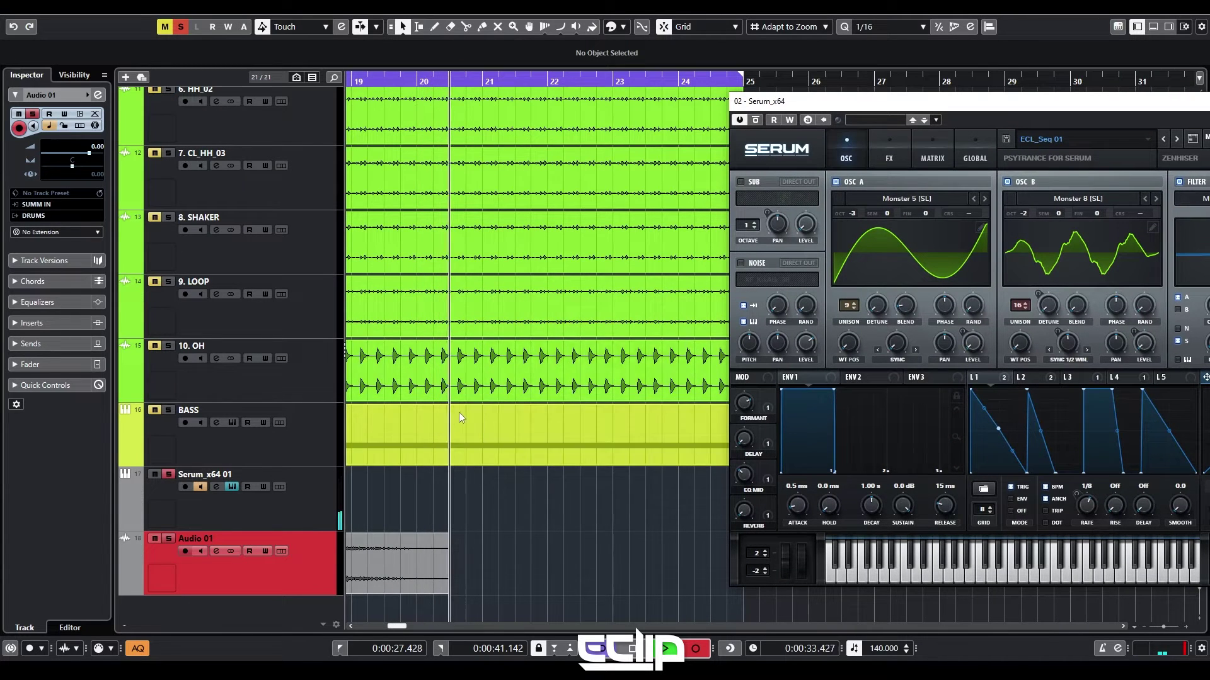
- Colour the Audio 01 track amber
key(shift+c)
click(568, 317)
click(676, 298)
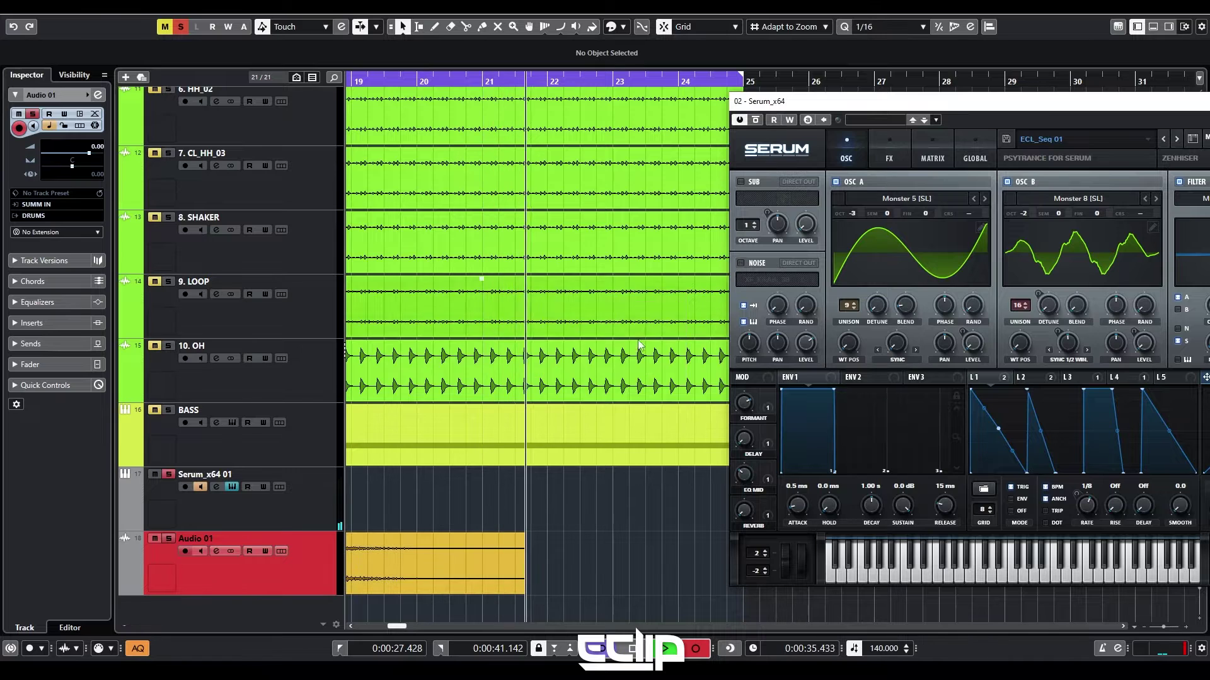
- Stop the recording and unsolo the Serum_x64 01 and Audio 01 tracks
key(g)
key(space)
click(168, 475)
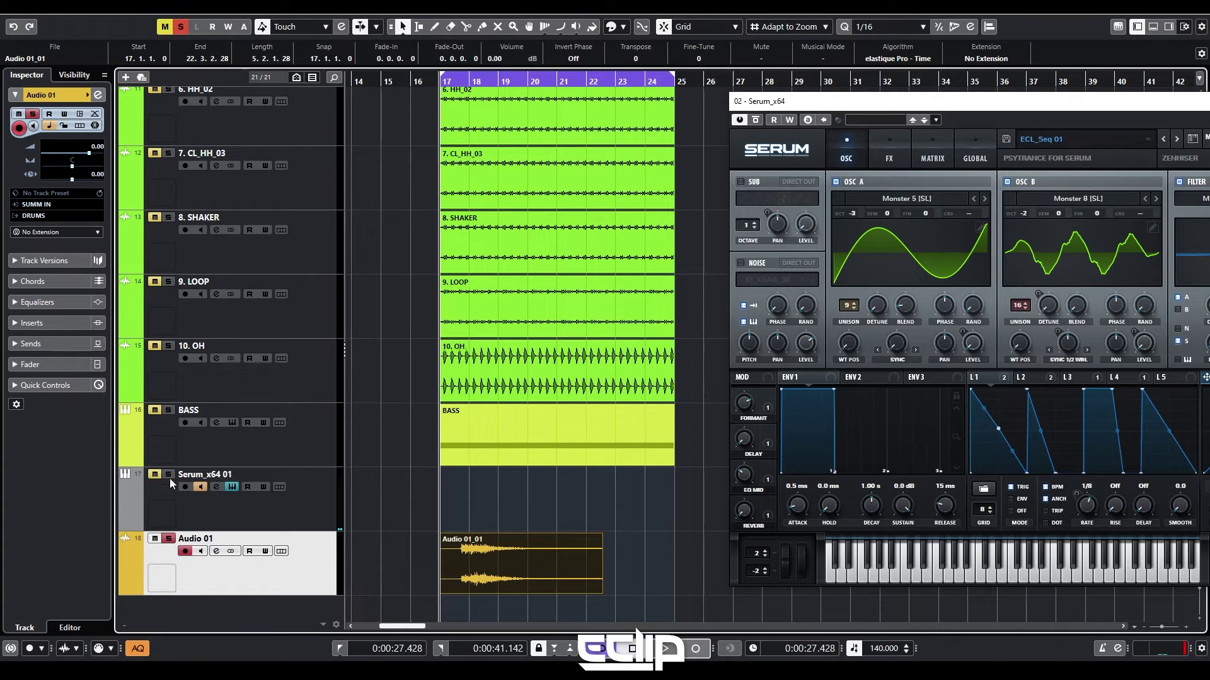
click(168, 539)
- Cut off the silence before the sound in the recorded Audio 01 event and move the remaining event to bar 17
key(z)
ctrl+scroll(455, 454, up, 3)
scroll(462, 441, up, 2)
key(3)
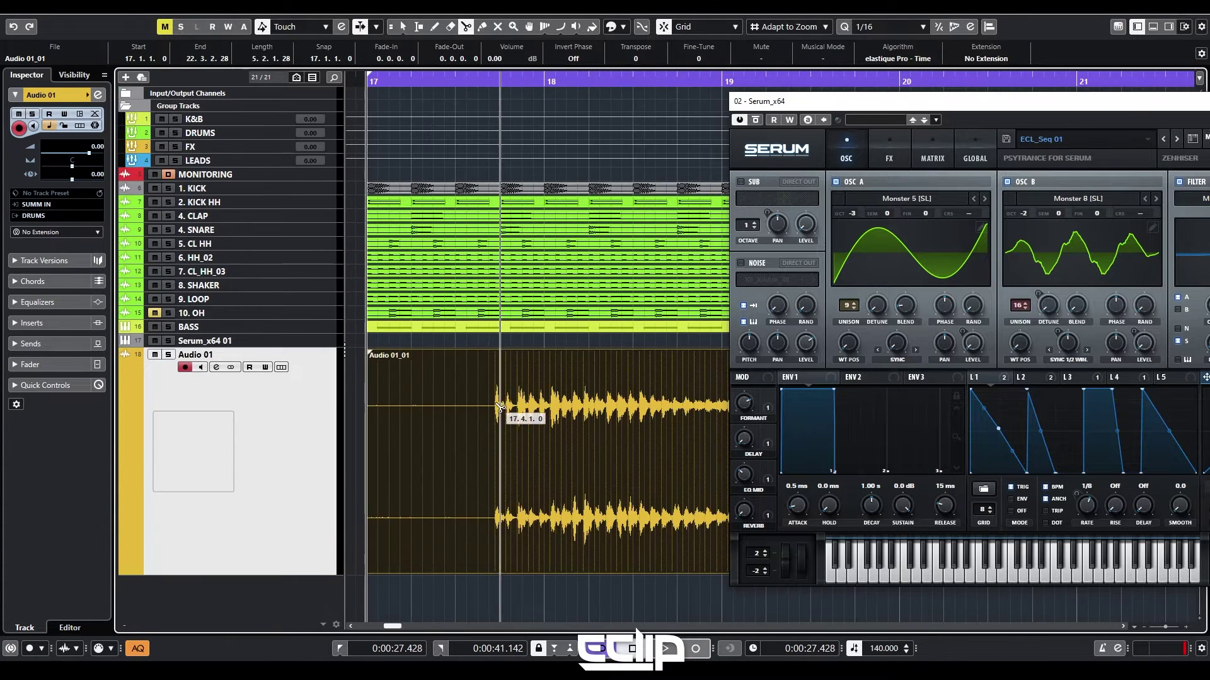
click(493, 409)
key(1)
click(444, 412)
key(Delete)
drag(542, 441, 405, 436)
scroll(475, 413, down, 4)
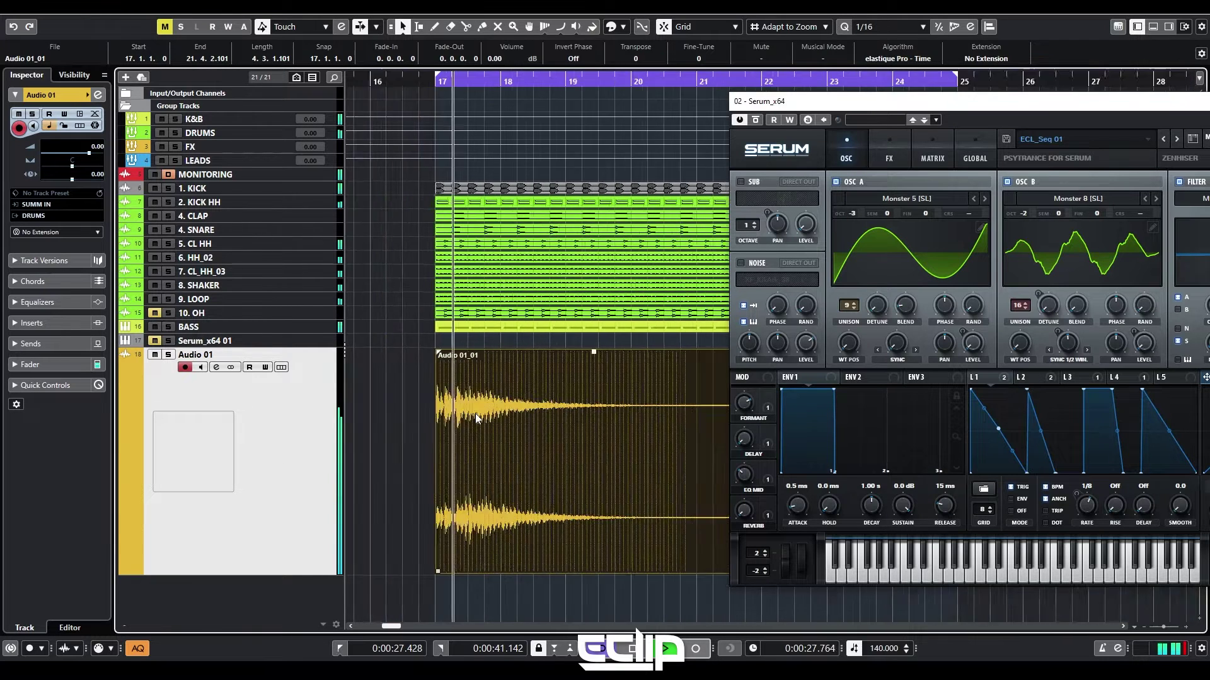
- Load the FX Controller preset in Serum with the Serum_x64 01 track selected, and close the synth window
drag(937, 103, 735, 116)
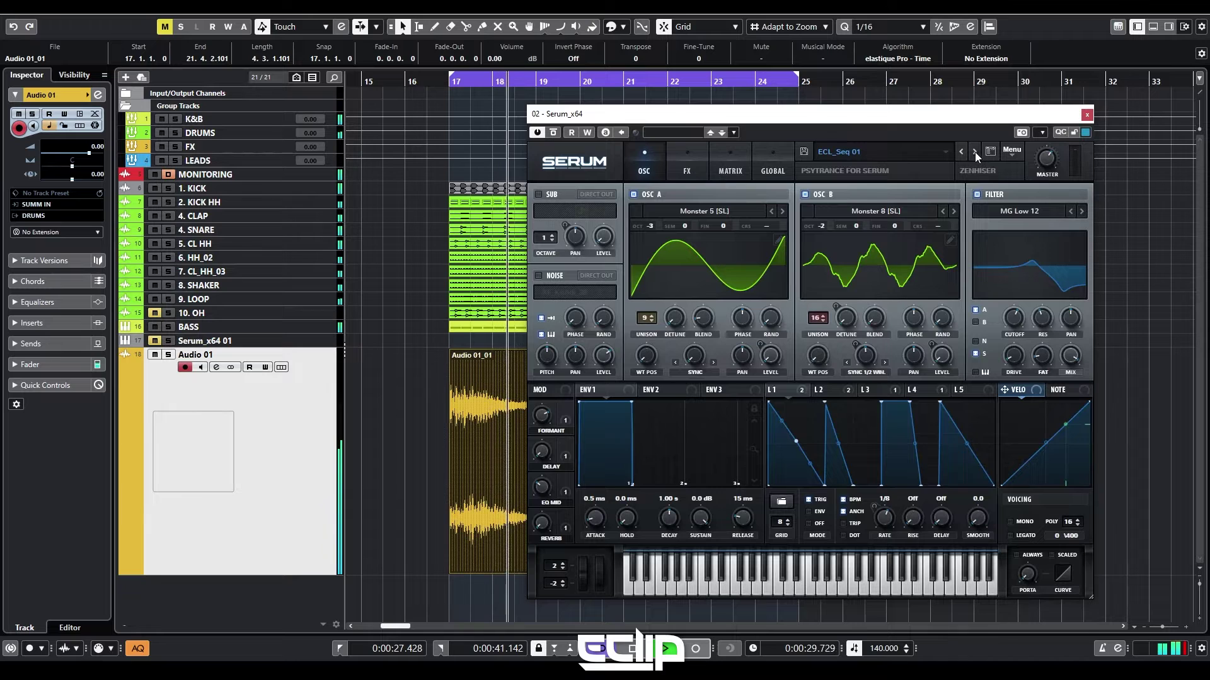
click(974, 151)
click(208, 341)
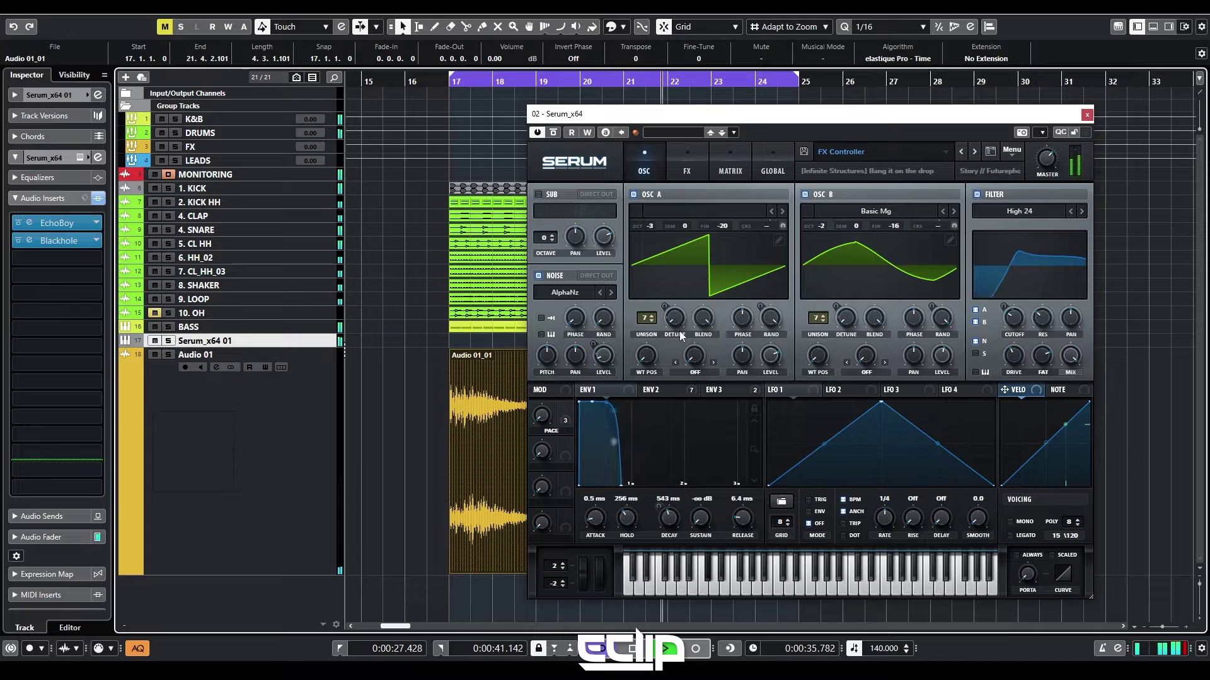
click(1086, 114)
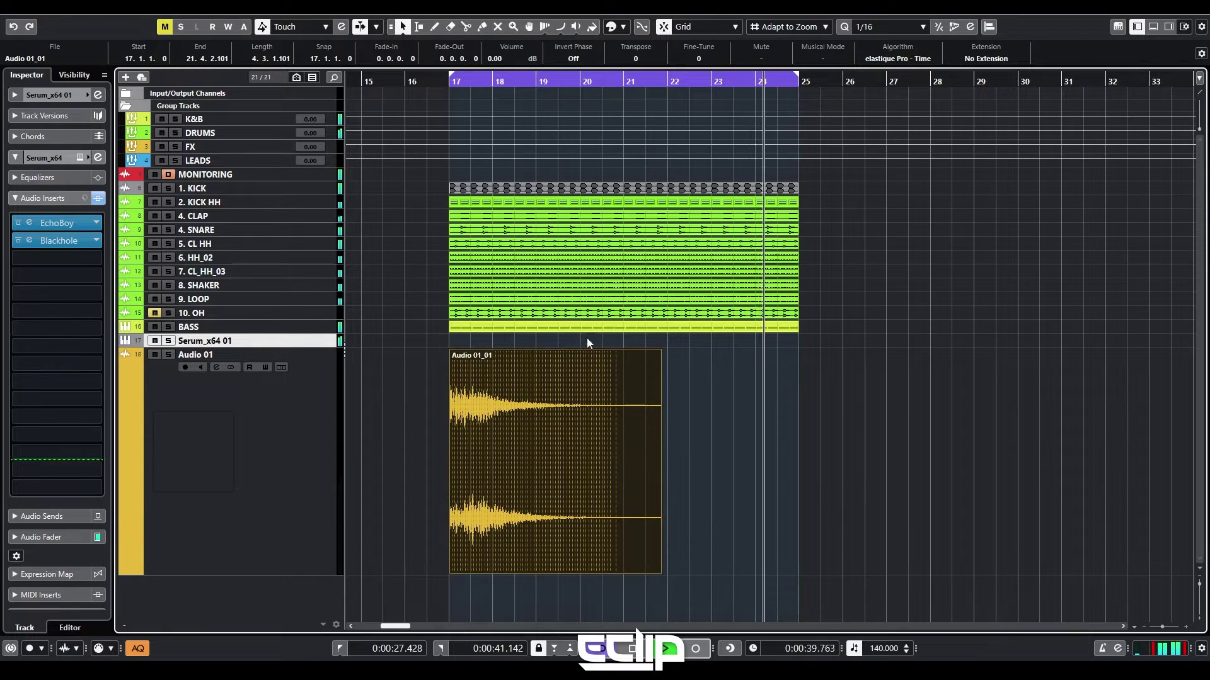
- Create a one-bar MIDI part at bar 21 on the Serum_x64 01 track and open it for editing
click(629, 336)
click(628, 336)
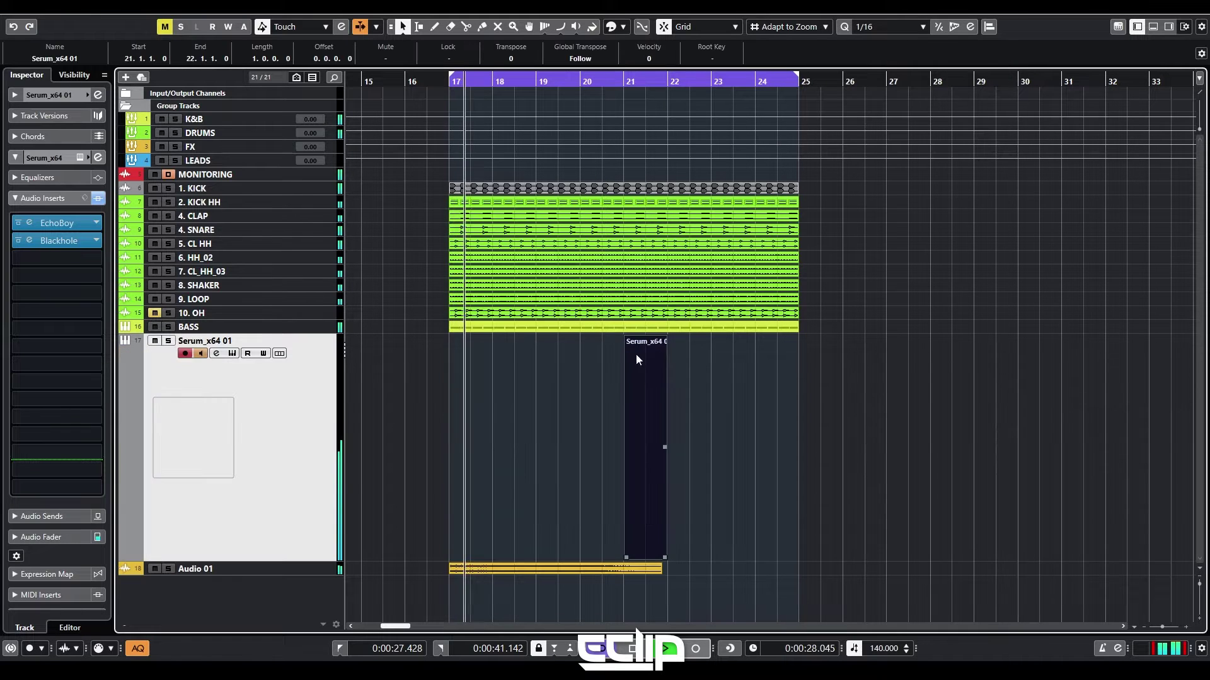
double_click(644, 375)
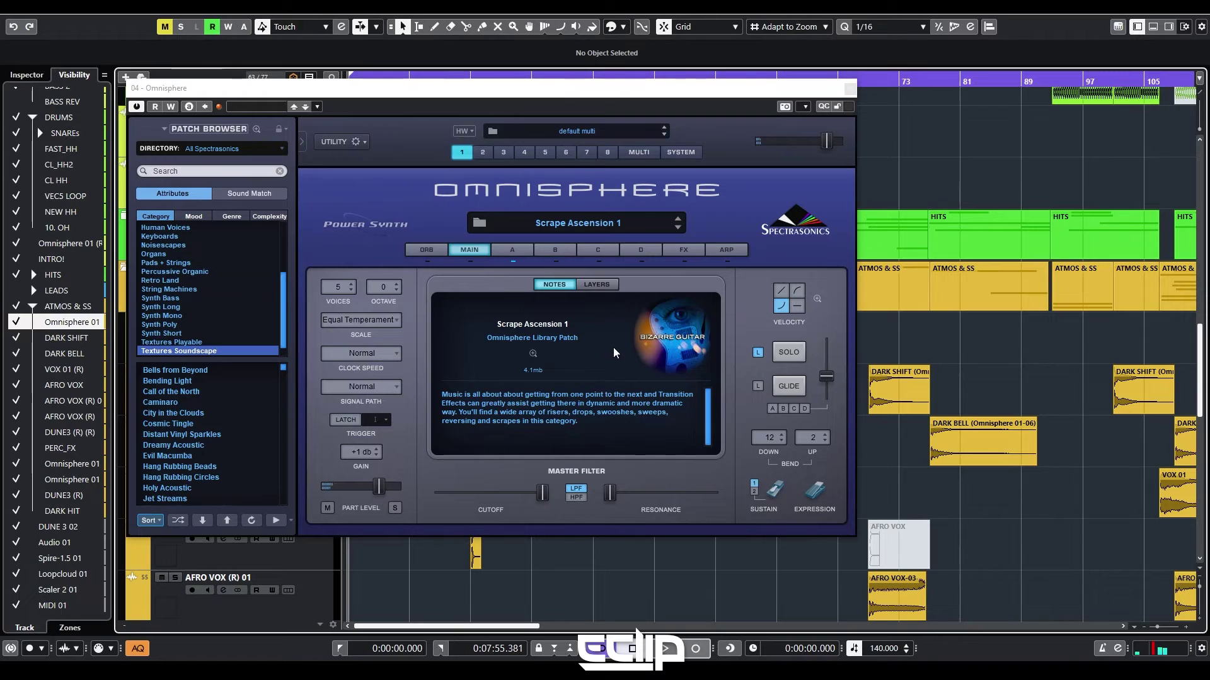
- Load the Distant Vinyl Sparkles patch from the Textures Soundscape category in Omnisphere and shift its window off the tracks
click(179, 436)
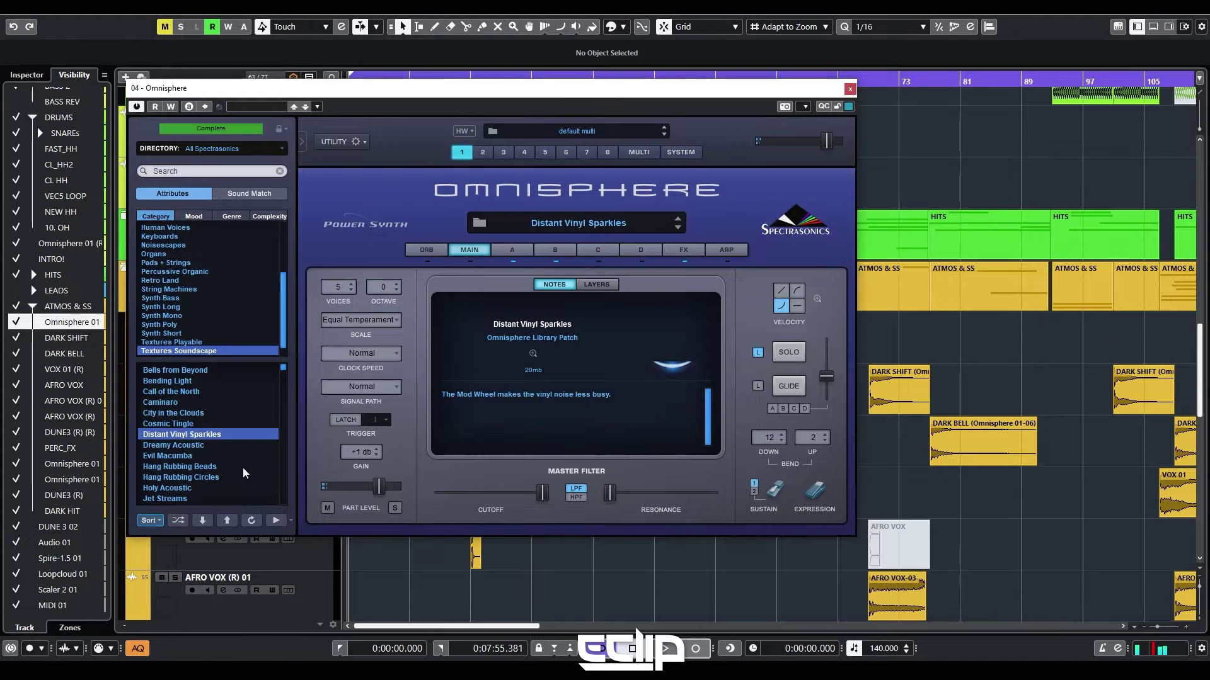
drag(523, 84, 827, 106)
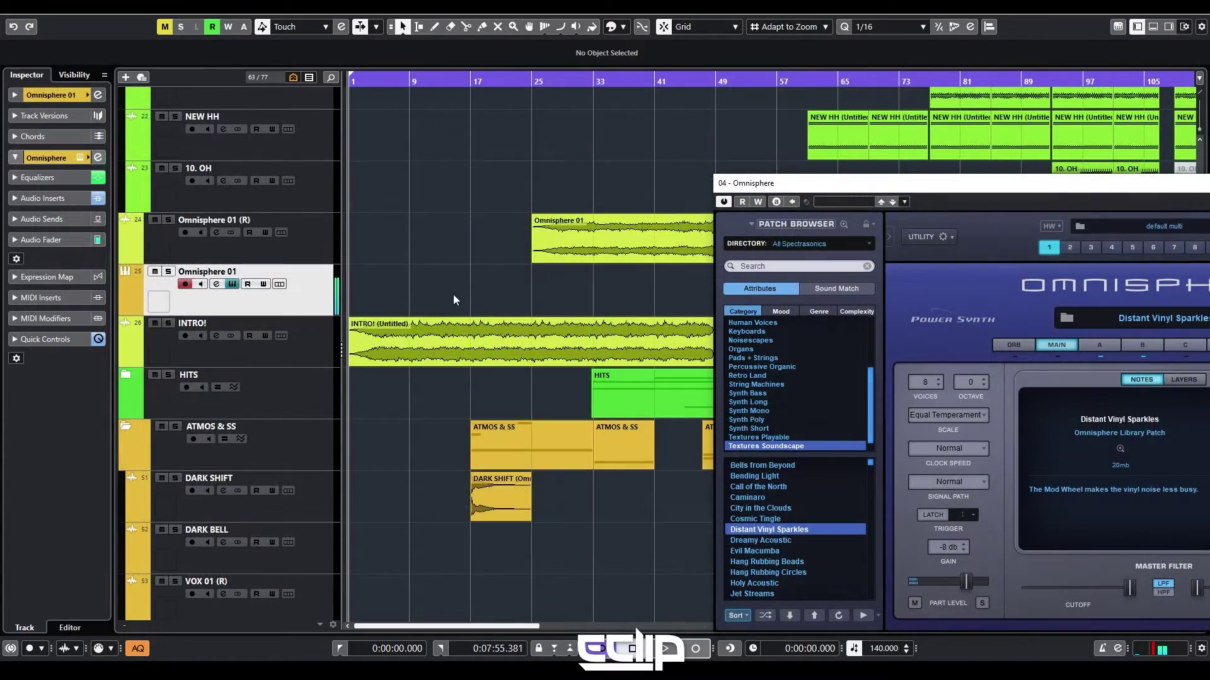
- Play the project from the beginning and look over the bass, drum, Omnisphere and intro tracks
key(g)
key(g)
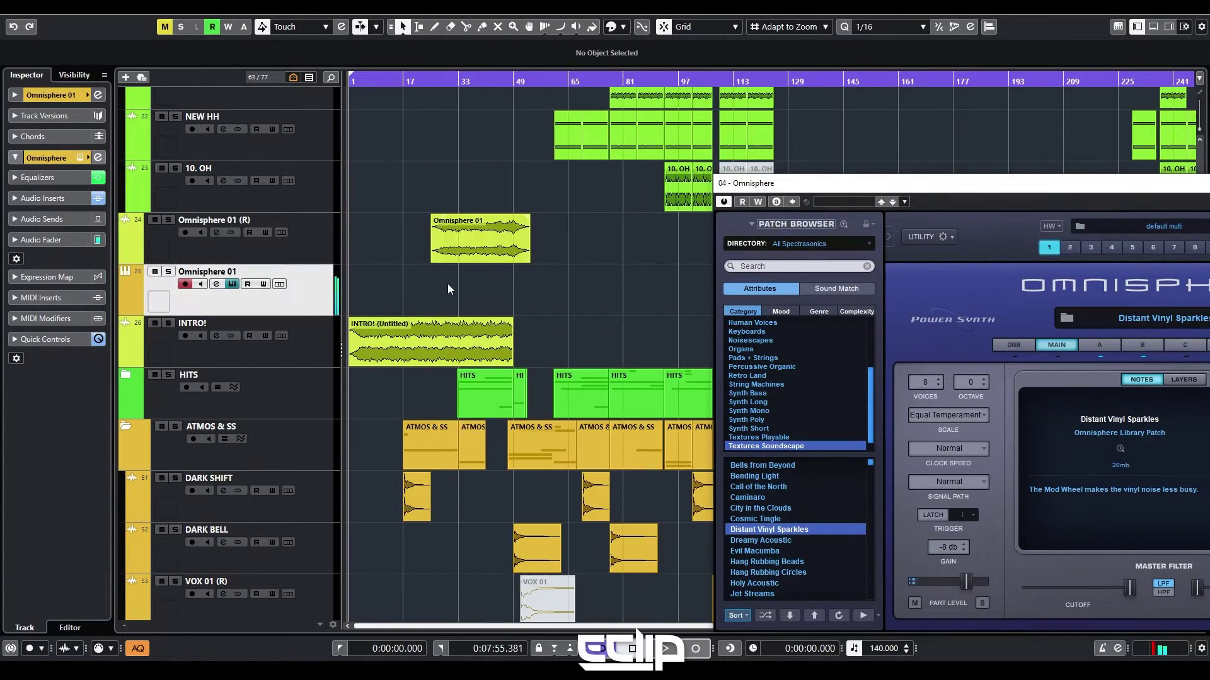
scroll(403, 328, up, 8)
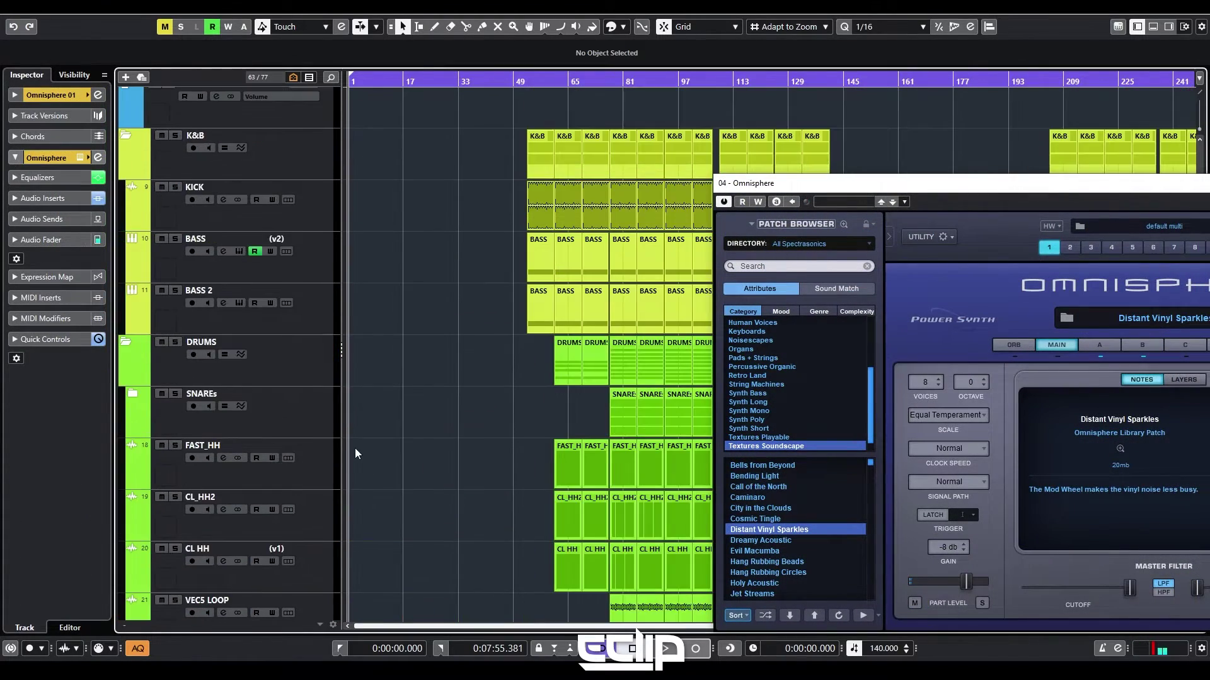
scroll(485, 374, down, 2)
key(space)
scroll(466, 349, down, 4)
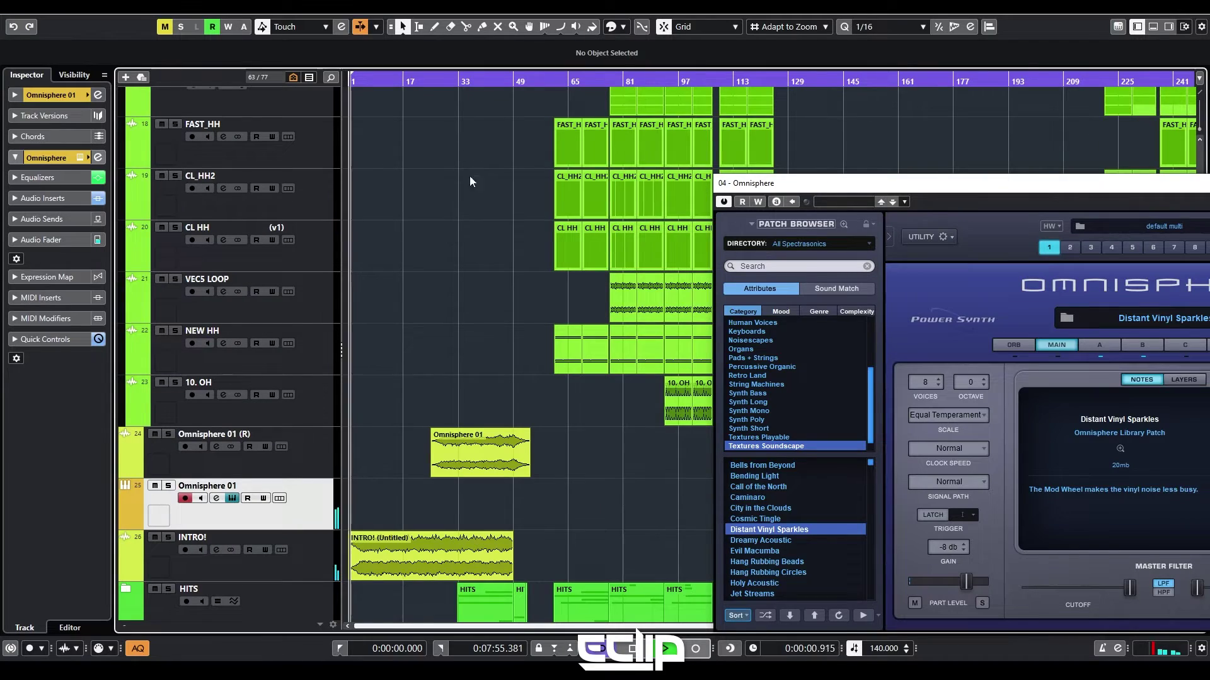
scroll(528, 339, down, 2)
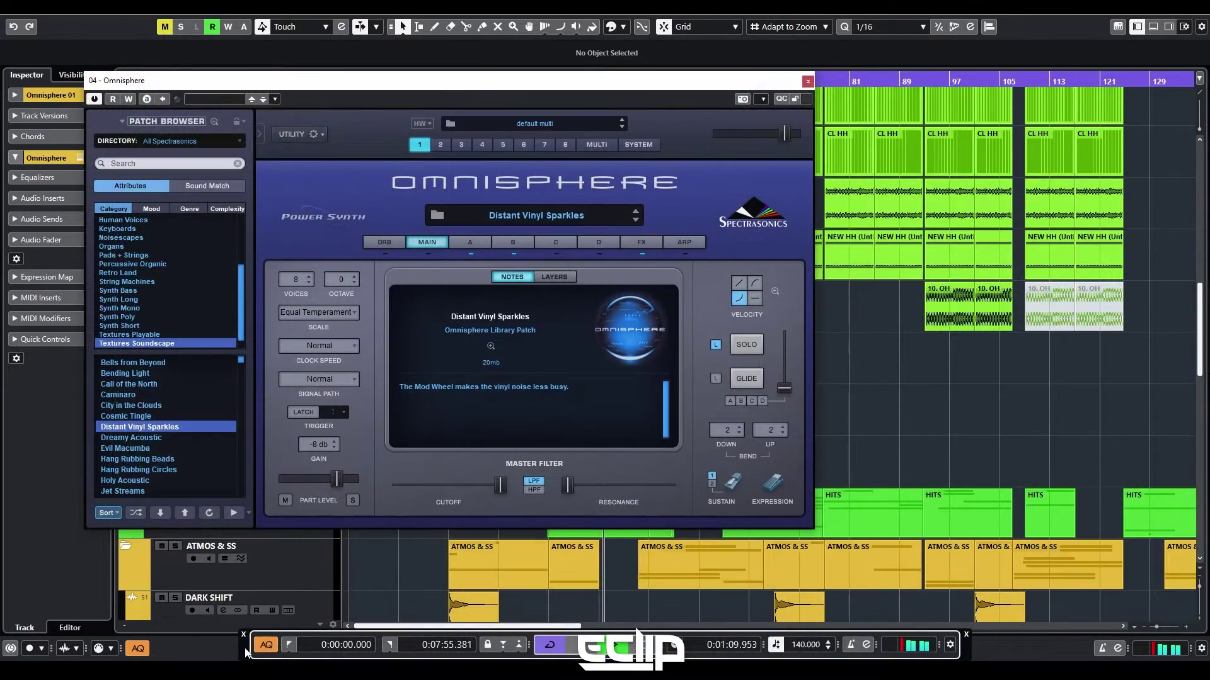
- Clear the floating transport panel and the Omnisphere window off the arrangement and expand the HITS folder track
drag(247, 652, 110, 431)
drag(675, 93, 1209, 348)
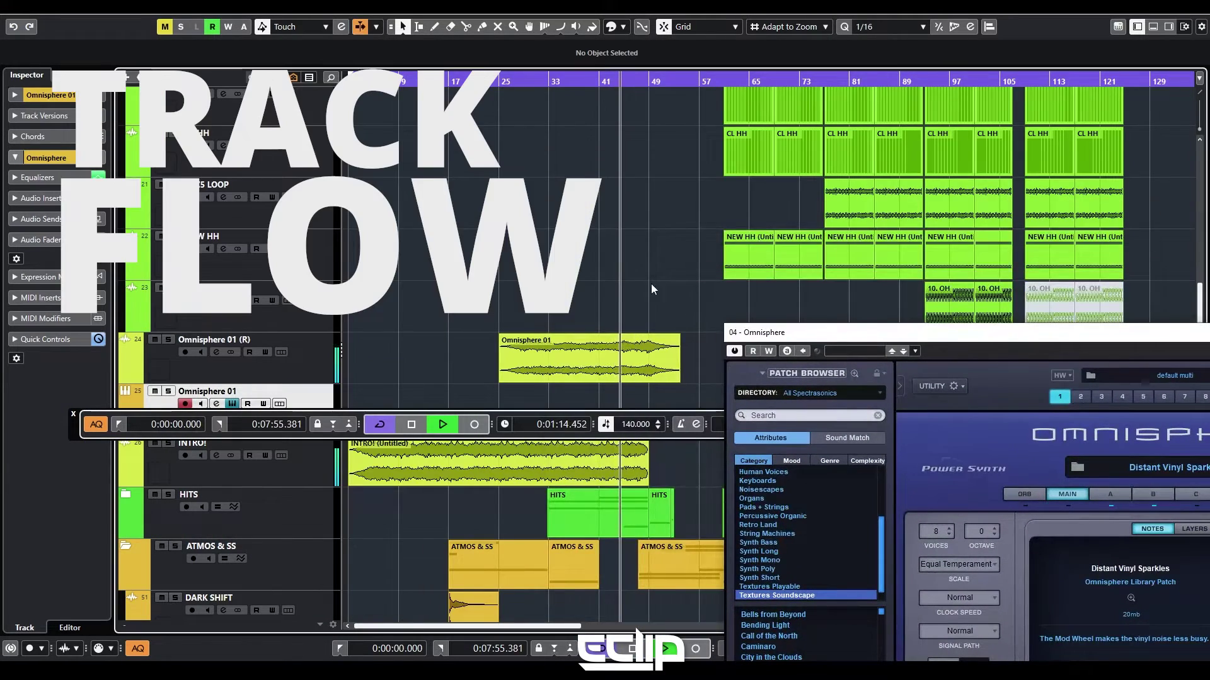
scroll(670, 308, up, 3)
click(126, 494)
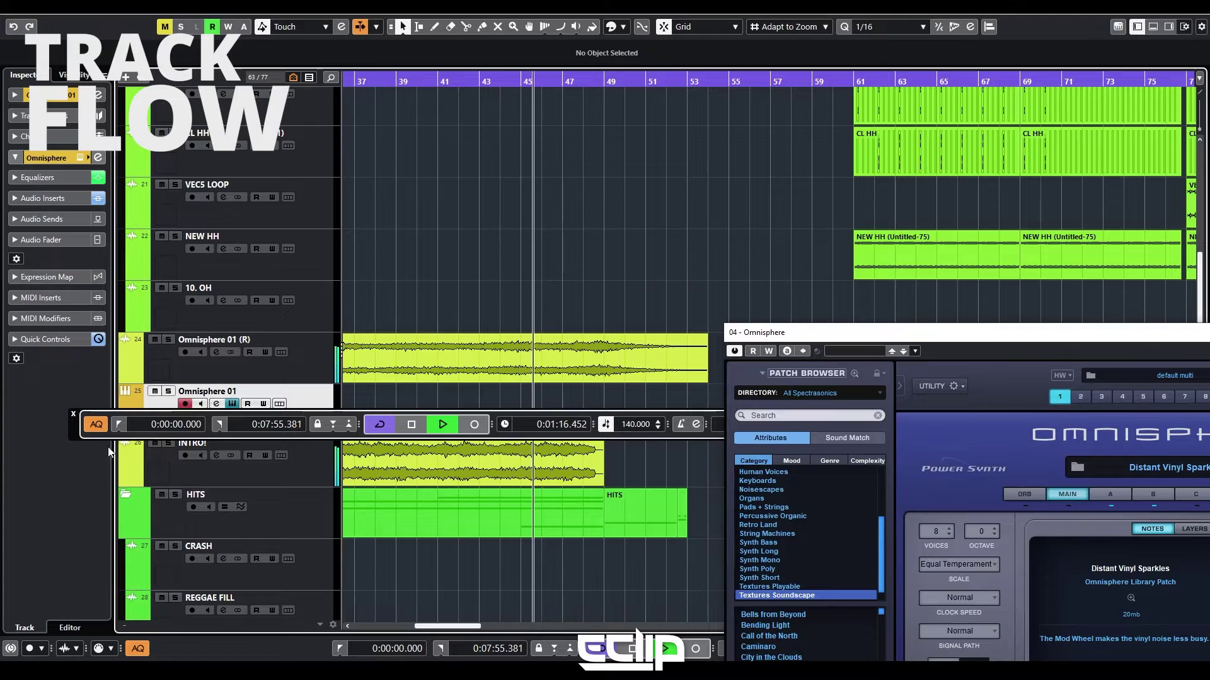
click(73, 413)
scroll(592, 388, up, 3)
scroll(567, 392, down, 1)
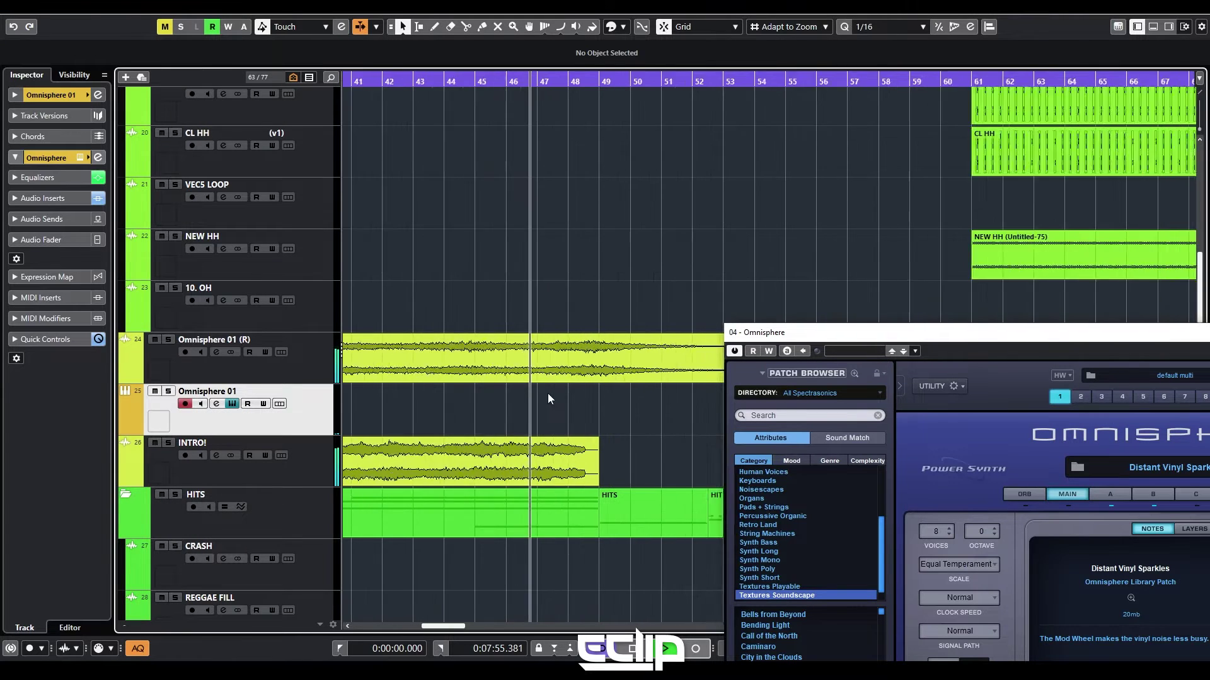
- Examine how the group, drum and Omnisphere tracks are arranged around the end of the intro at bar 49
scroll(527, 420, up, 15)
key(g)
scroll(633, 358, down, 3)
scroll(425, 390, right, 2)
scroll(435, 387, up, 2)
scroll(442, 391, down, 5)
scroll(439, 399, down, 8)
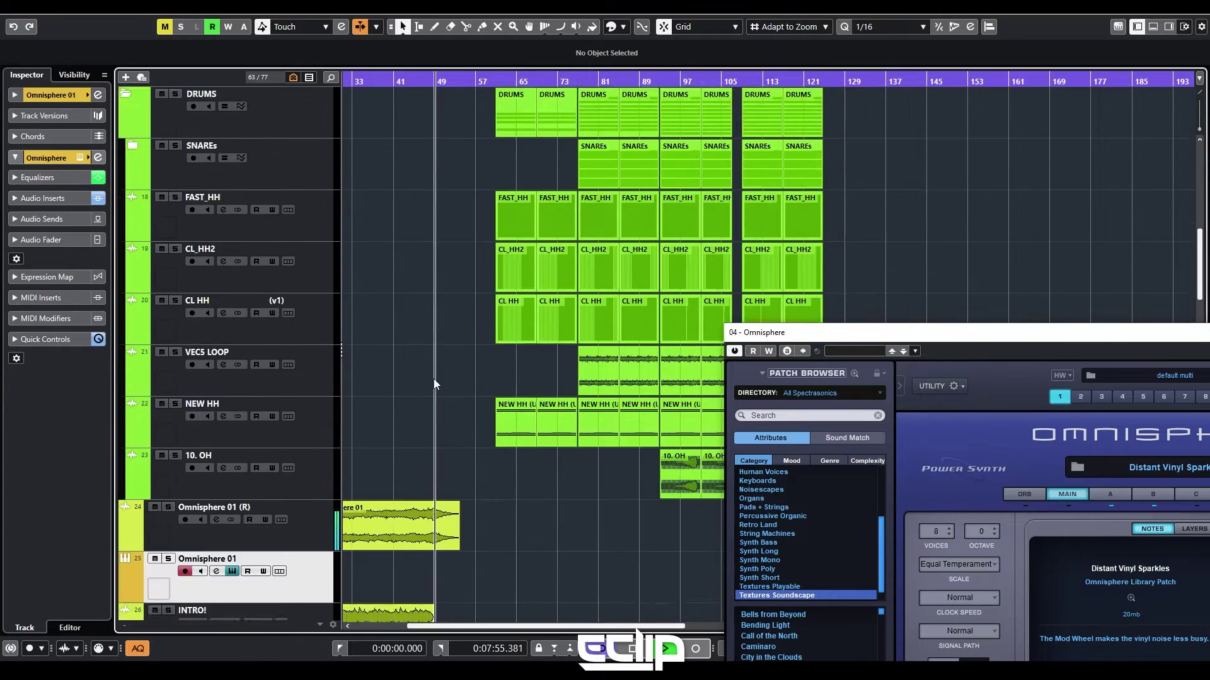
scroll(433, 382, down, 4)
key(h)
key(h)
key(h)
scroll(536, 367, up, 14)
key(g)
key(g)
key(g)
- Shift the Omnisphere window further aside and examine the kick and bass entry at bar 53 and the drum entry at bar 61
drag(791, 332, 884, 199)
scroll(543, 445, down, 8)
key(h)
key(h)
key(h)
scroll(540, 393, up, 6)
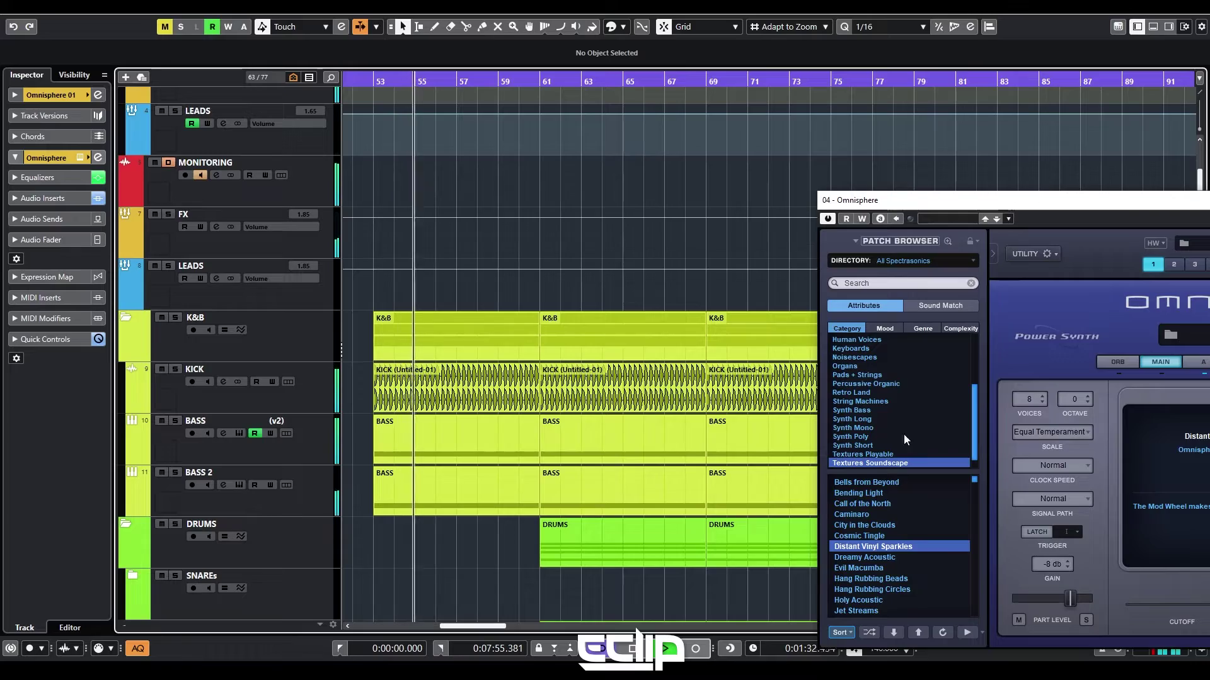
scroll(560, 440, down, 6)
scroll(528, 451, down, 3)
scroll(532, 460, down, 6)
scroll(531, 460, up, 7)
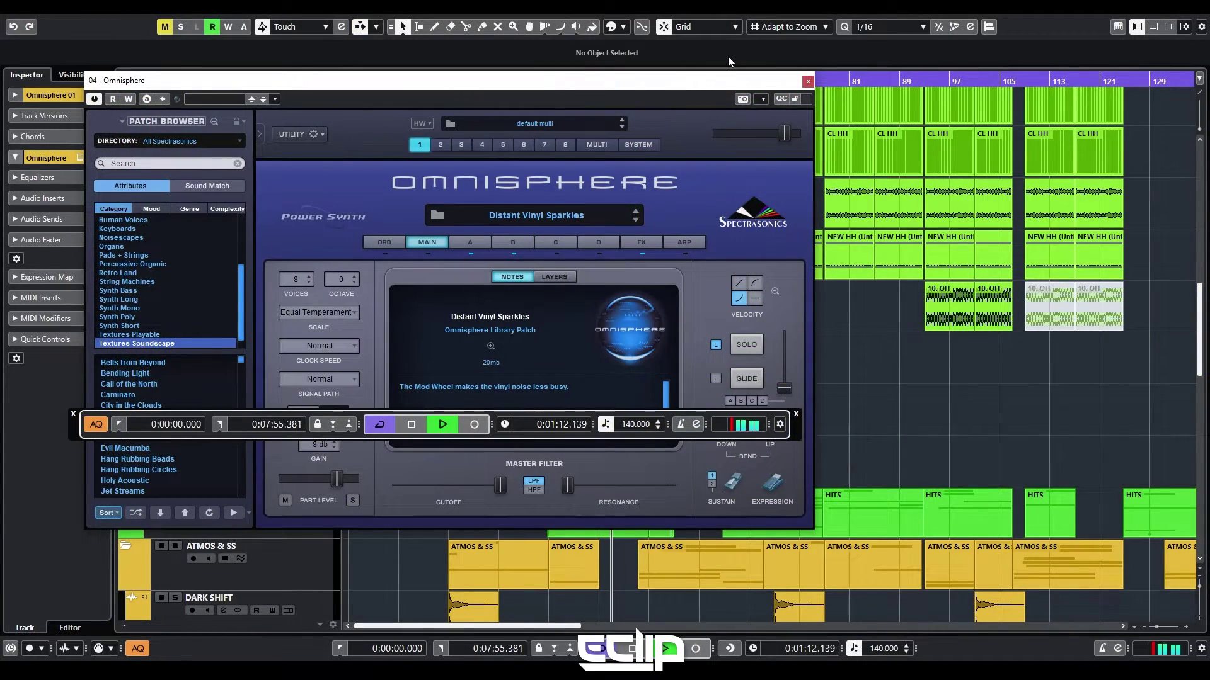
- Move the Omnisphere window and the floating transport panel out of the way and expand the HITS folder track
drag(680, 86, 1209, 337)
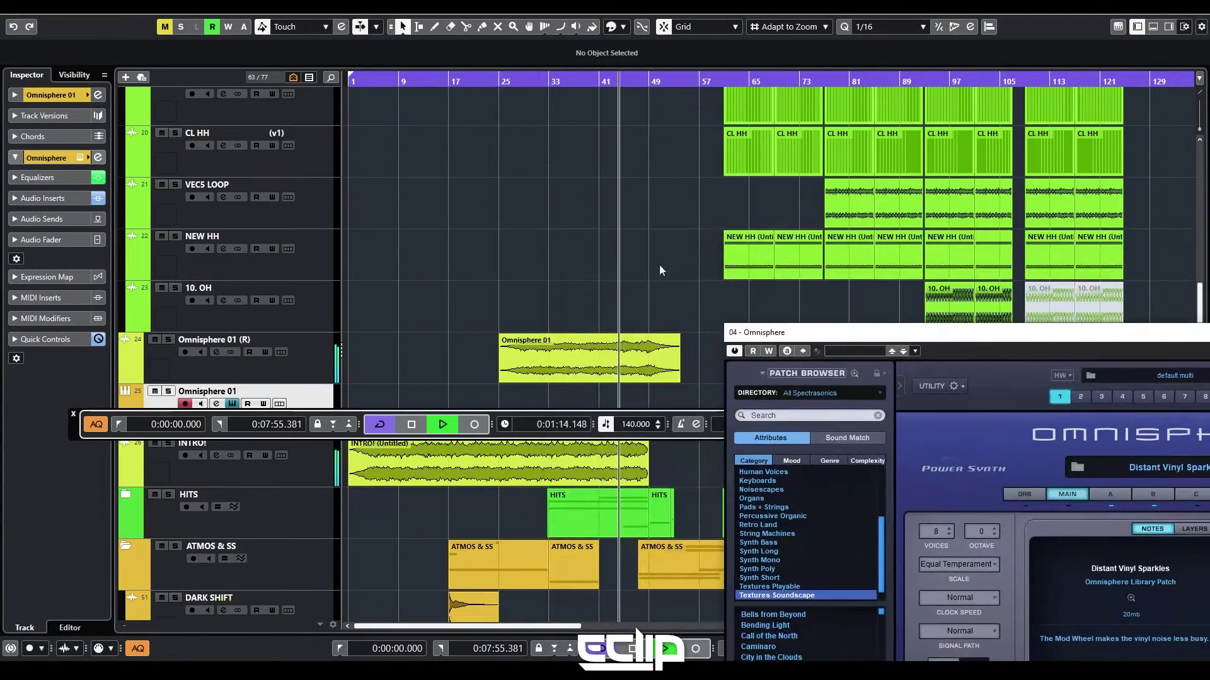
scroll(668, 308, up, 4)
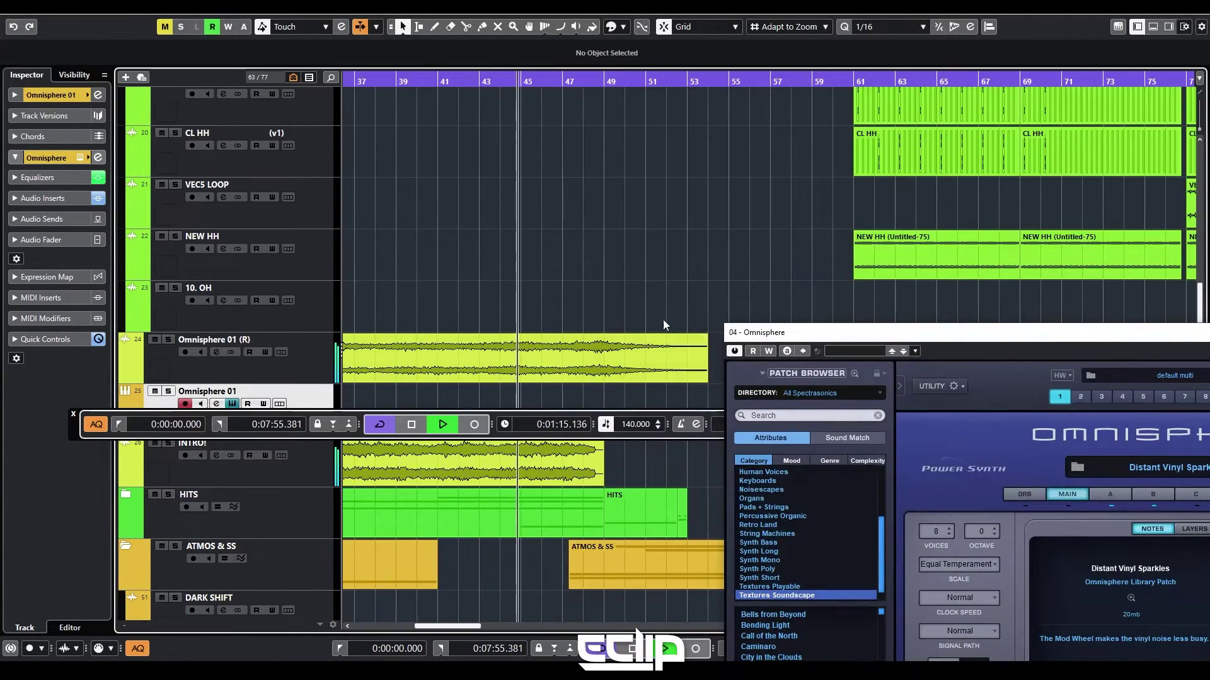
click(126, 494)
click(74, 413)
scroll(593, 388, up, 2)
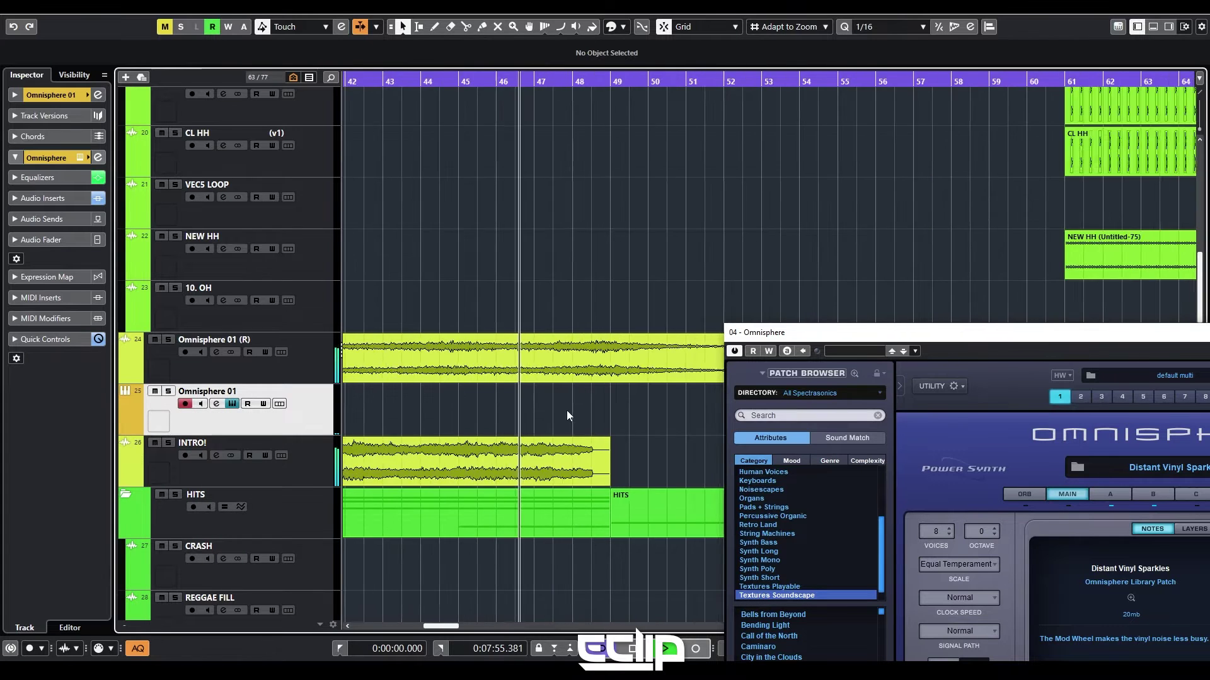
- Follow the playback past bar 49 and examine the group, K&B, drum and Omnisphere tracks around it
scroll(566, 410, down, 2)
scroll(523, 421, up, 10)
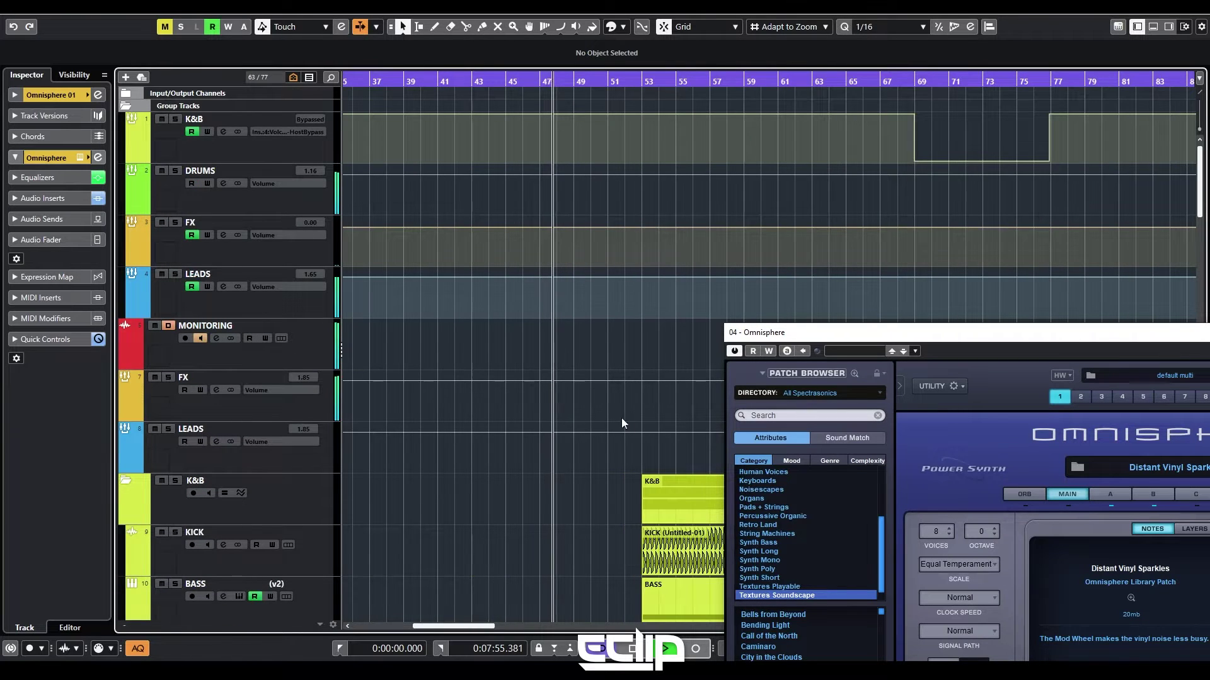
scroll(471, 201, down, 3)
scroll(471, 201, right, 3)
scroll(424, 385, up, 2)
scroll(444, 382, down, 5)
scroll(440, 399, down, 7)
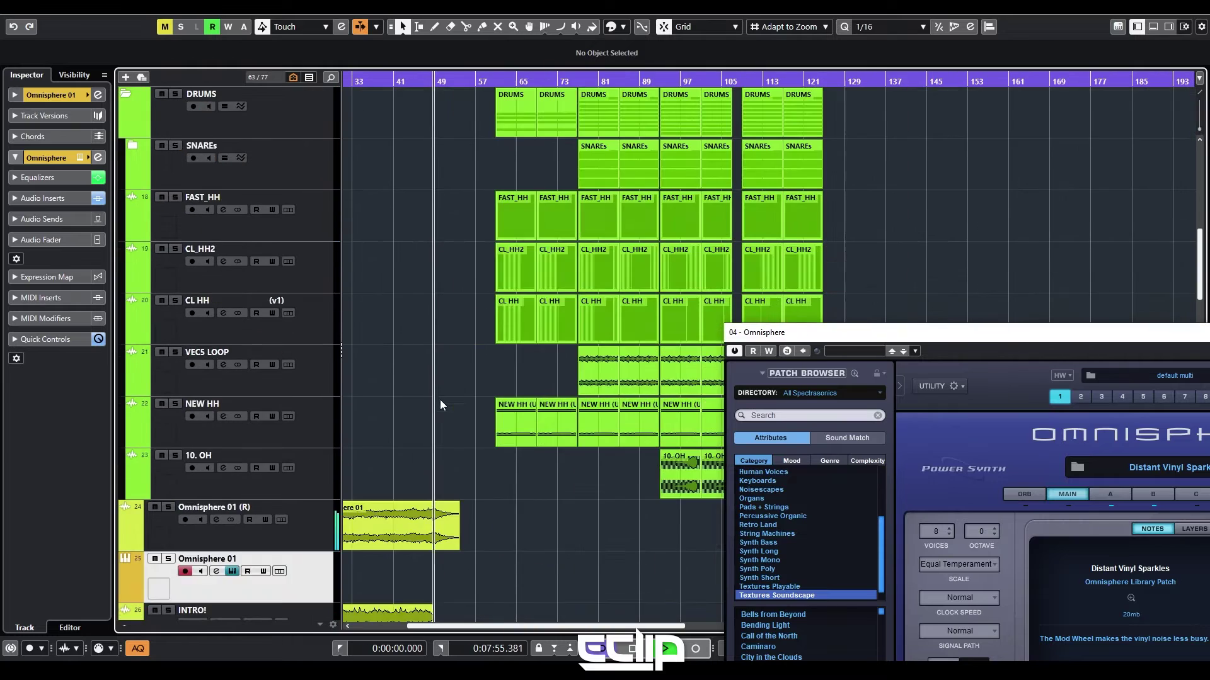
scroll(440, 401, down, 2)
scroll(560, 360, up, 3)
scroll(560, 365, up, 10)
scroll(546, 413, down, 4)
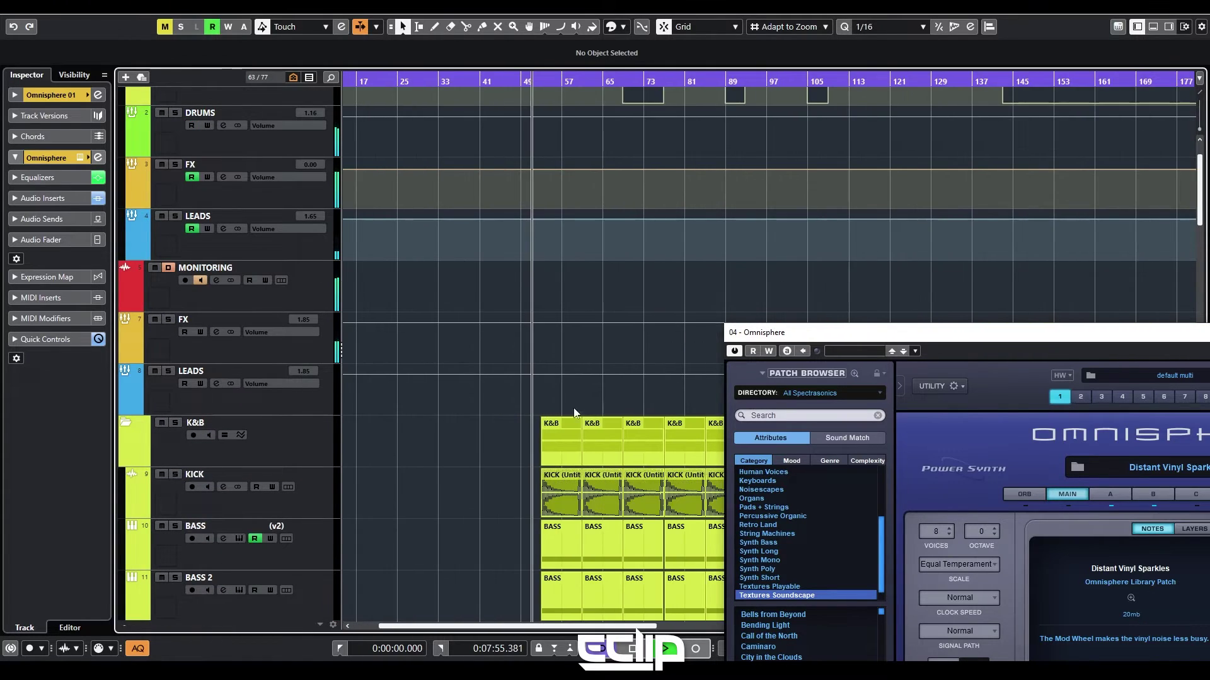
- Move the Omnisphere window further off the tracks and look over the K&B section from bar 53
drag(800, 331, 893, 199)
scroll(538, 400, down, 5)
scroll(587, 377, up, 3)
scroll(570, 414, up, 4)
scroll(570, 415, right, 4)
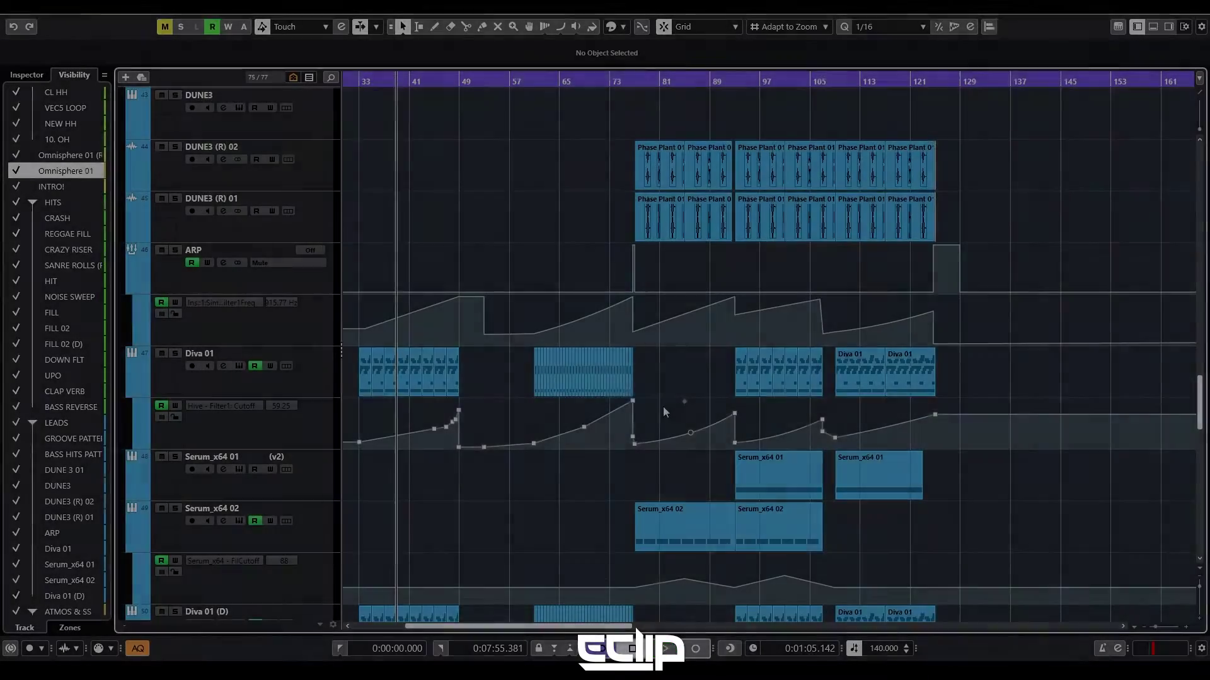
- Play the lead tracks and jump the playback position to about bar 77
scroll(645, 354, up, 3)
key(space)
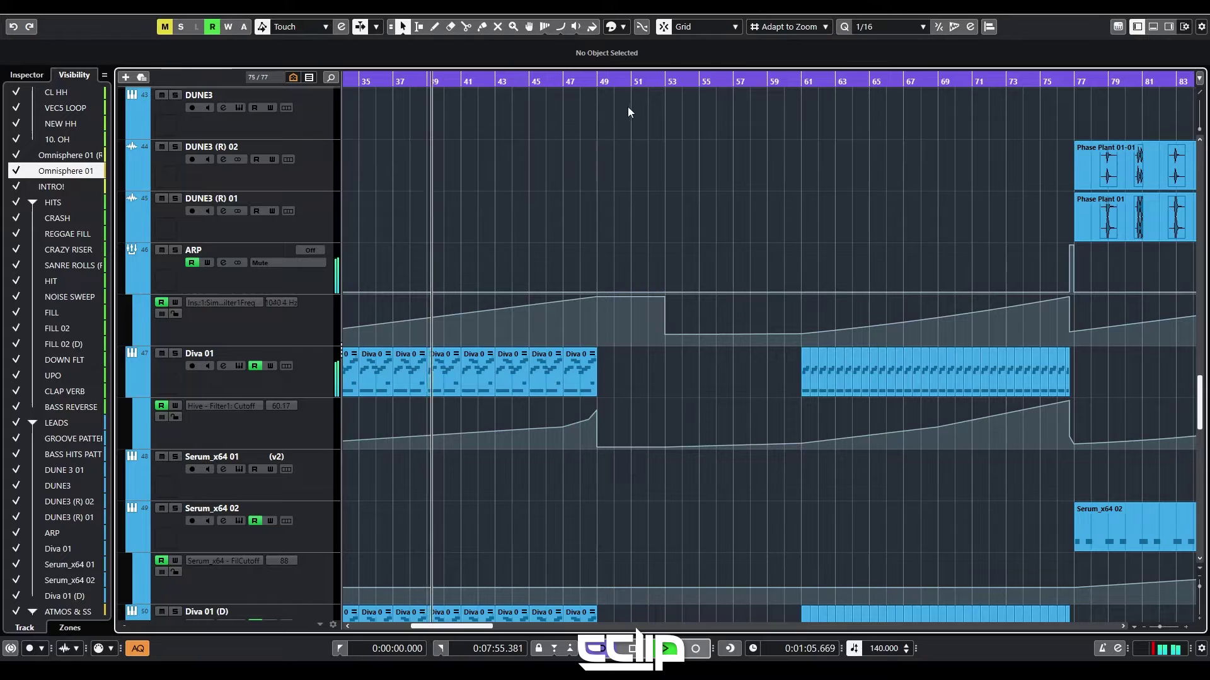
scroll(667, 166, down, 3)
click(858, 78)
scroll(753, 185, up, 3)
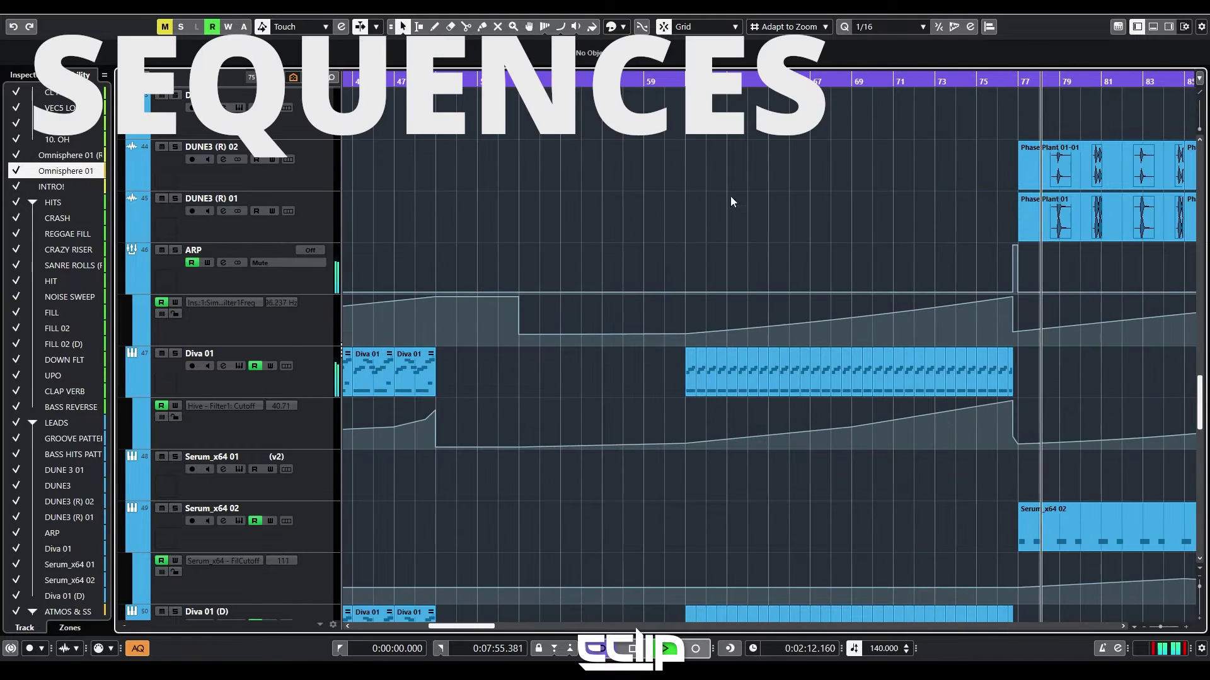
- Solo the DUNE3 (R) 02 and DUNE3 (R) 01 tracks and listen to their Phase Plant events from bar 77
scroll(687, 218, up, 1)
scroll(682, 220, right, 3)
click(320, 235)
key(s)
click(317, 286)
key(s)
scroll(742, 244, up, 3)
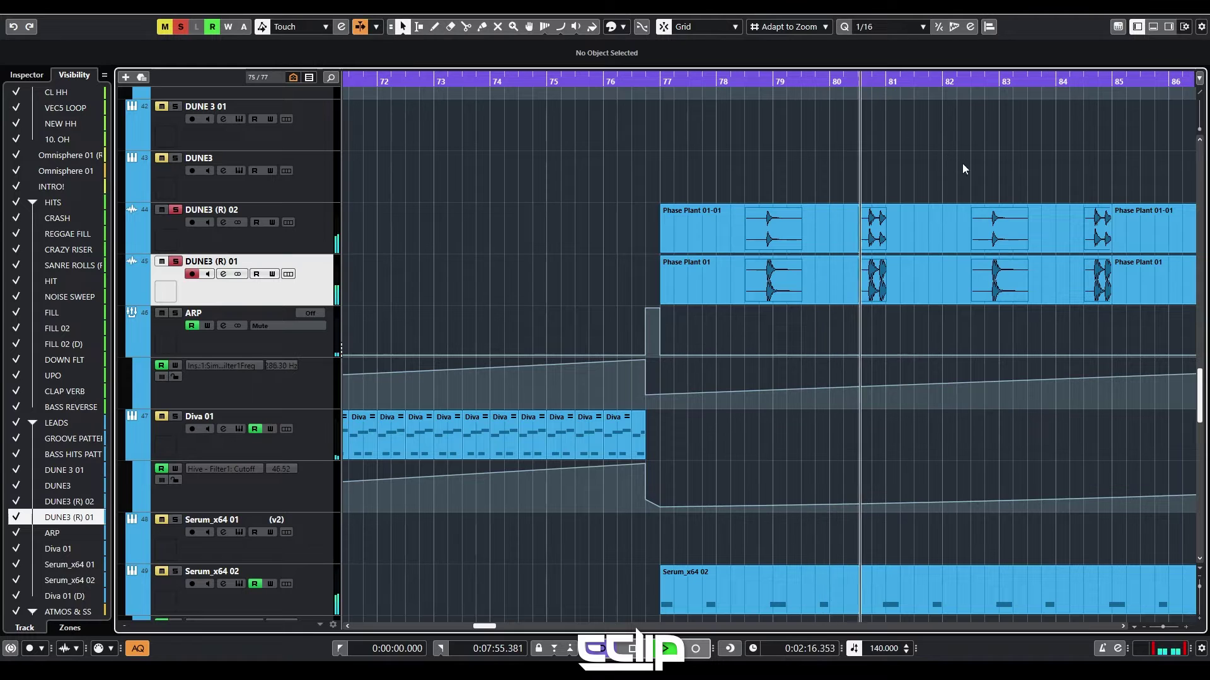
drag(970, 198, 737, 221)
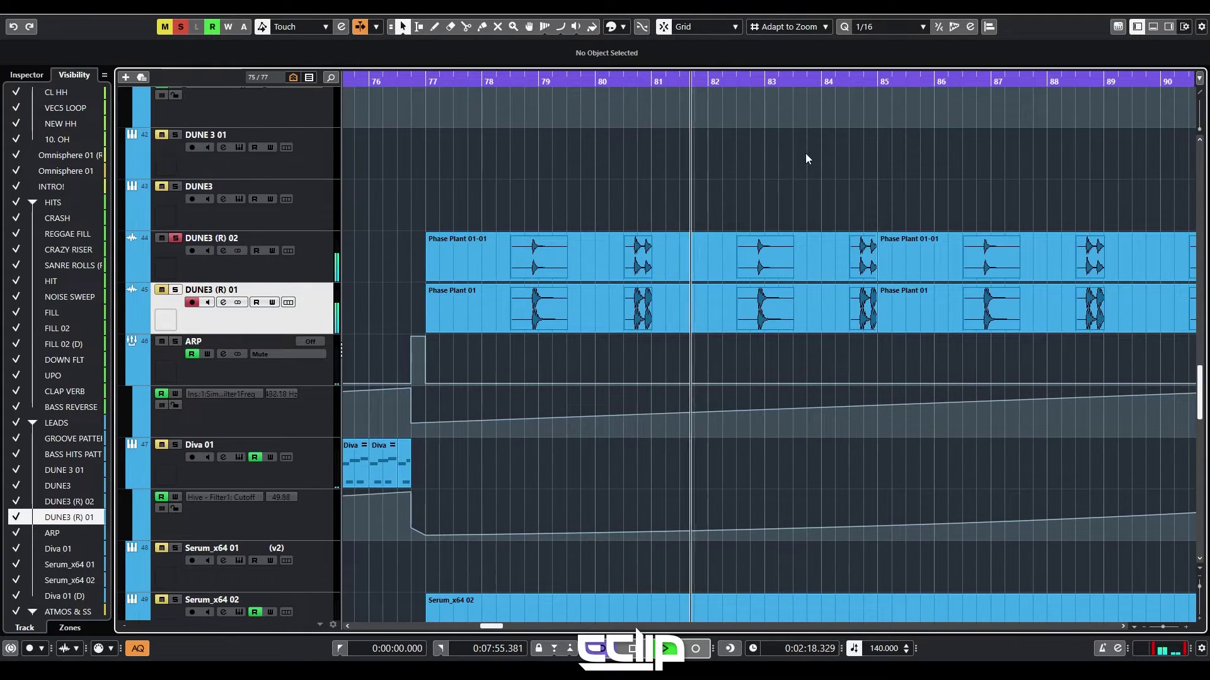
key(g)
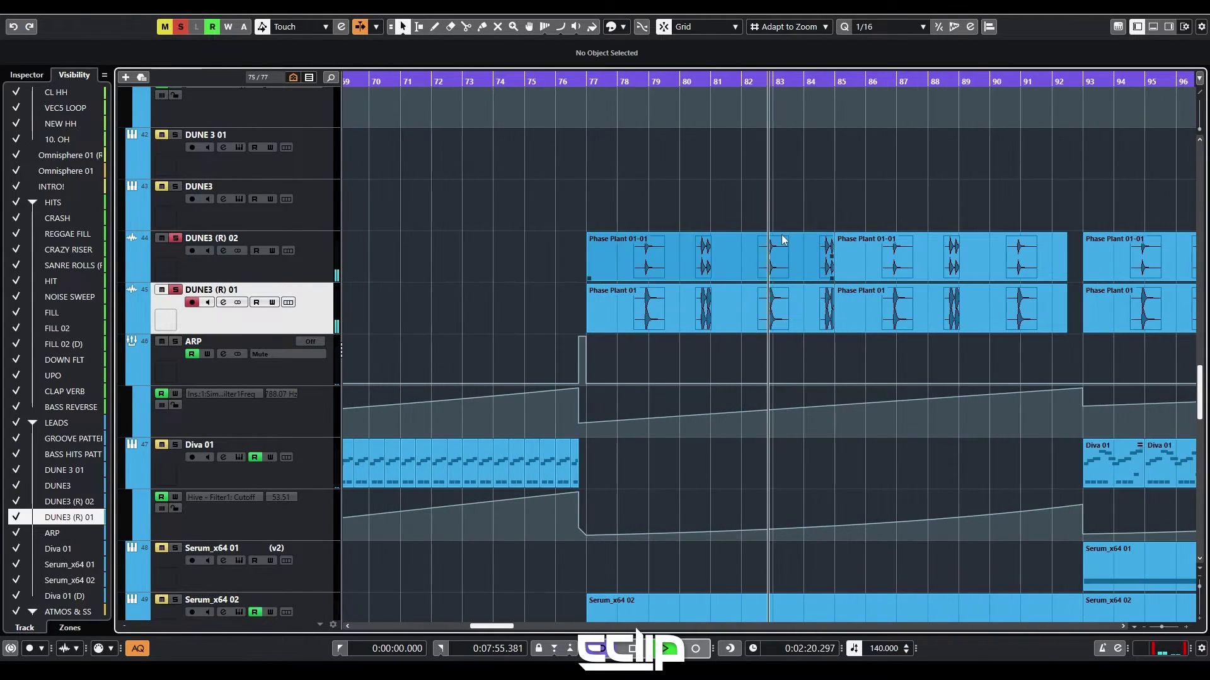
- Solo the Serum_x64 02 track alongside the DUNE3 (R) tracks and listen to the sequences together
scroll(779, 237, down, 10)
click(311, 310)
key(s)
drag(969, 246, 849, 266)
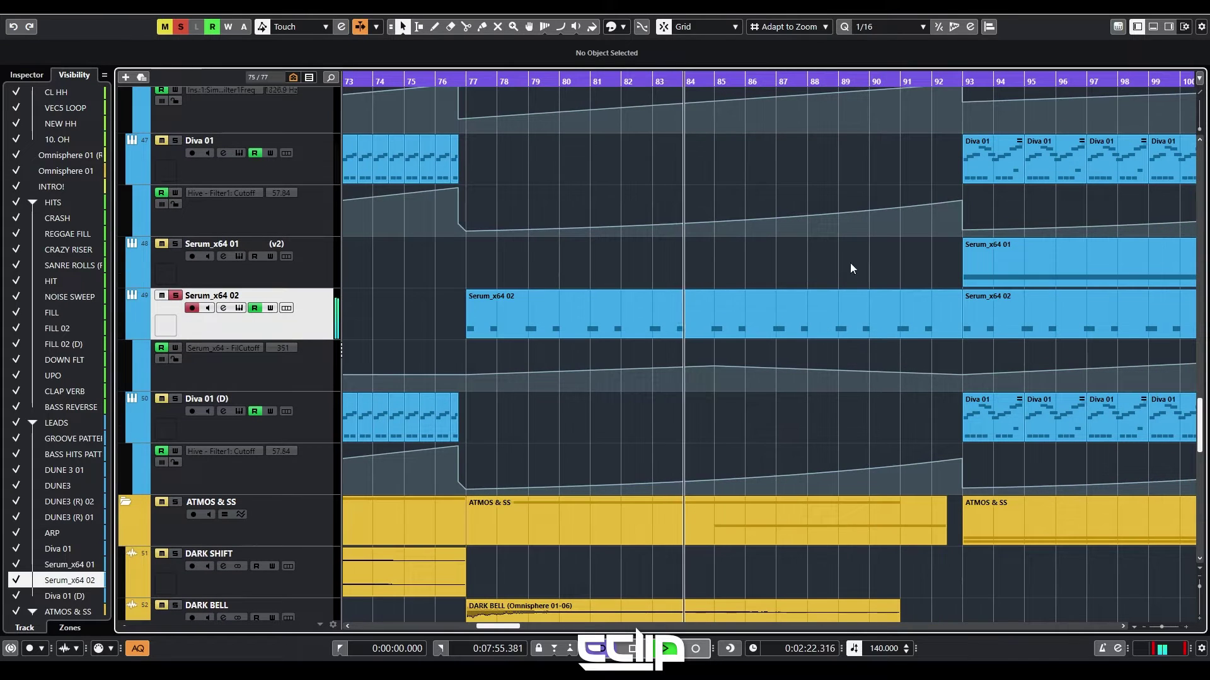
key(g)
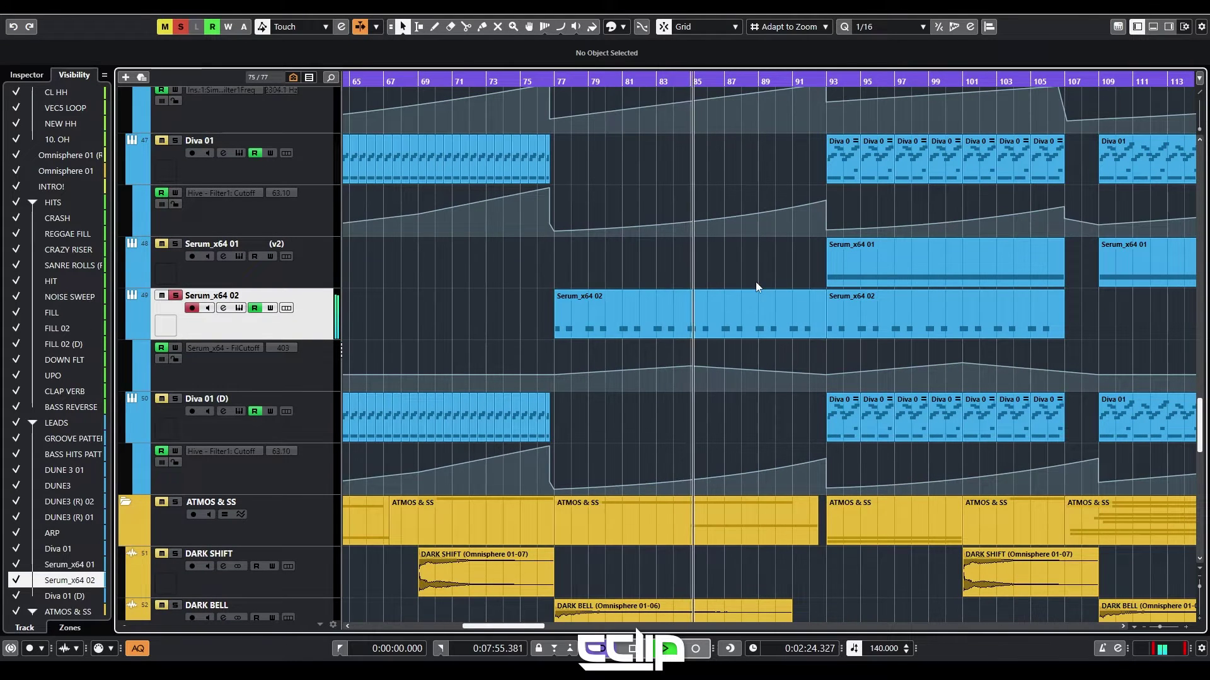
scroll(765, 311, up, 4)
scroll(724, 316, down, 3)
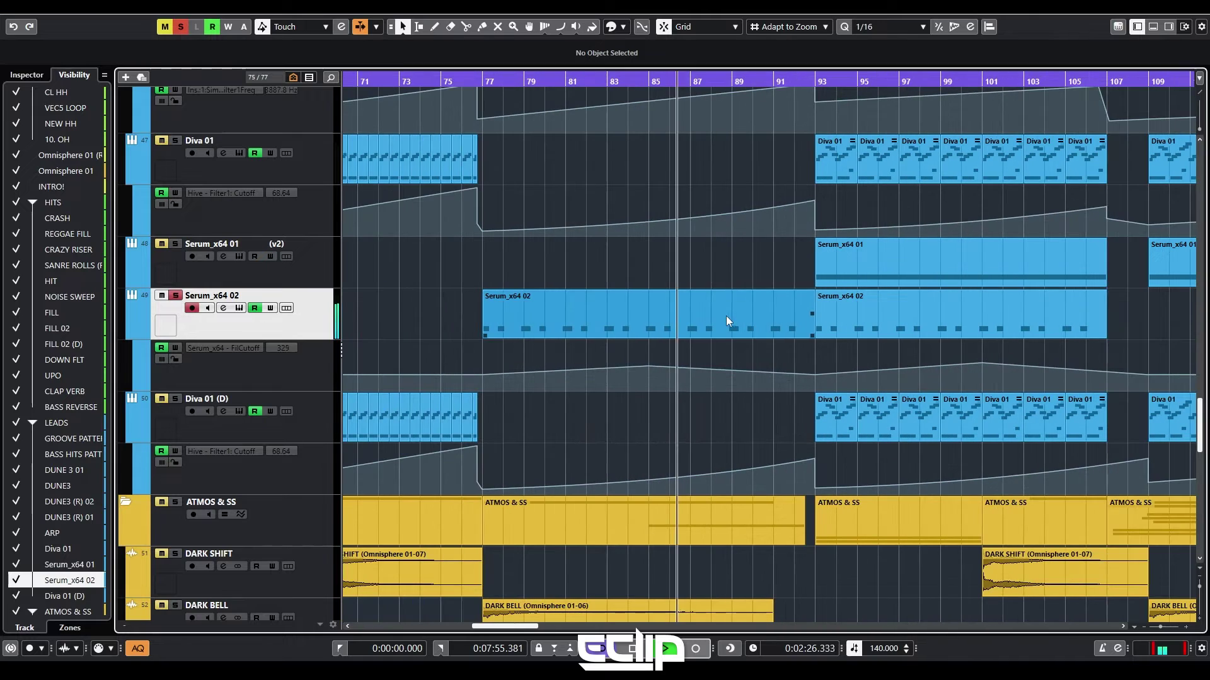
scroll(819, 268, up, 6)
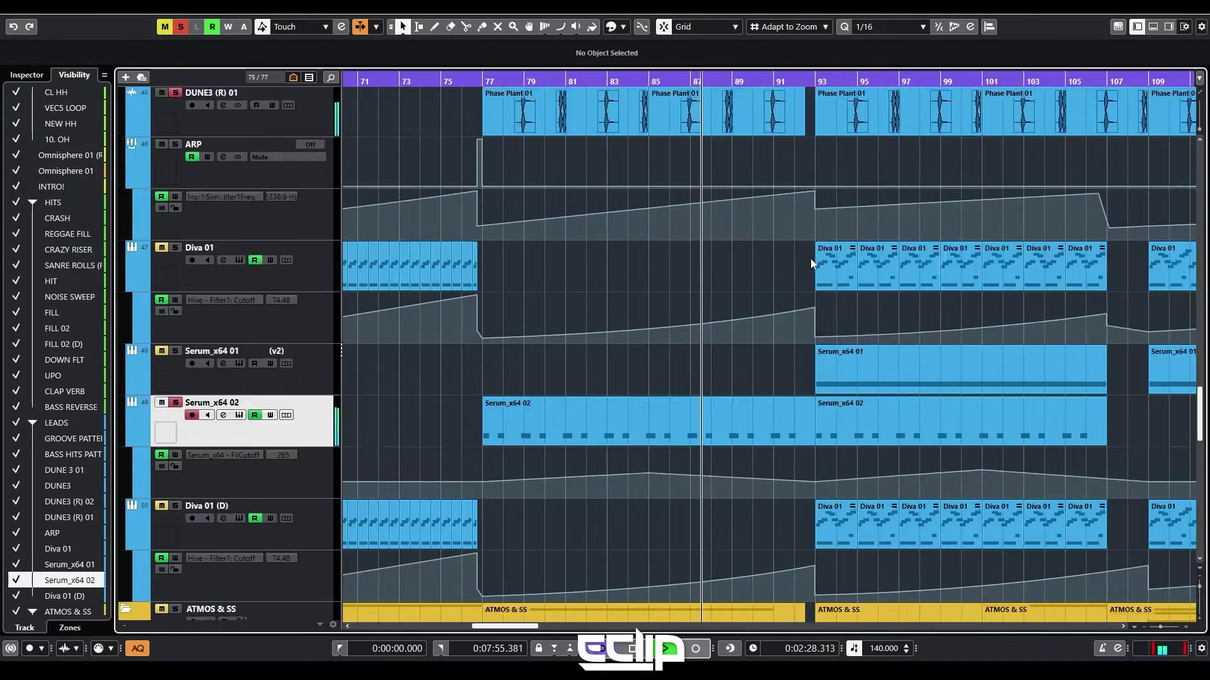
scroll(750, 293, up, 3)
scroll(731, 315, down, 2)
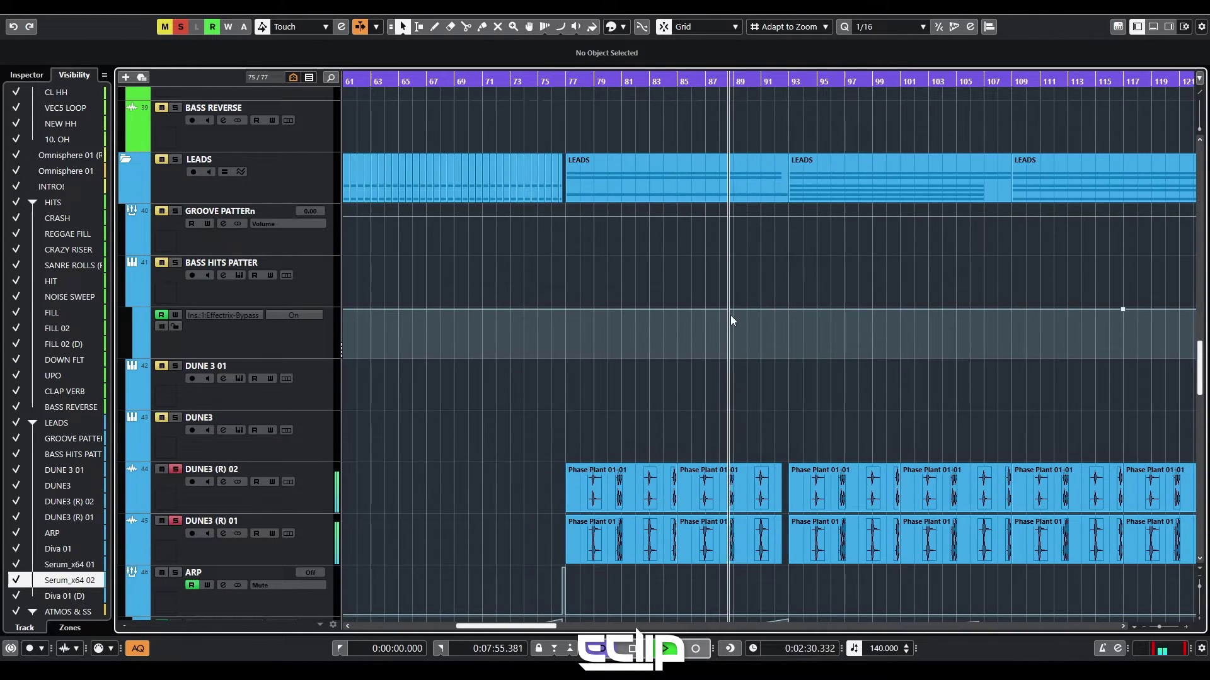
drag(795, 399, 708, 258)
scroll(693, 265, down, 4)
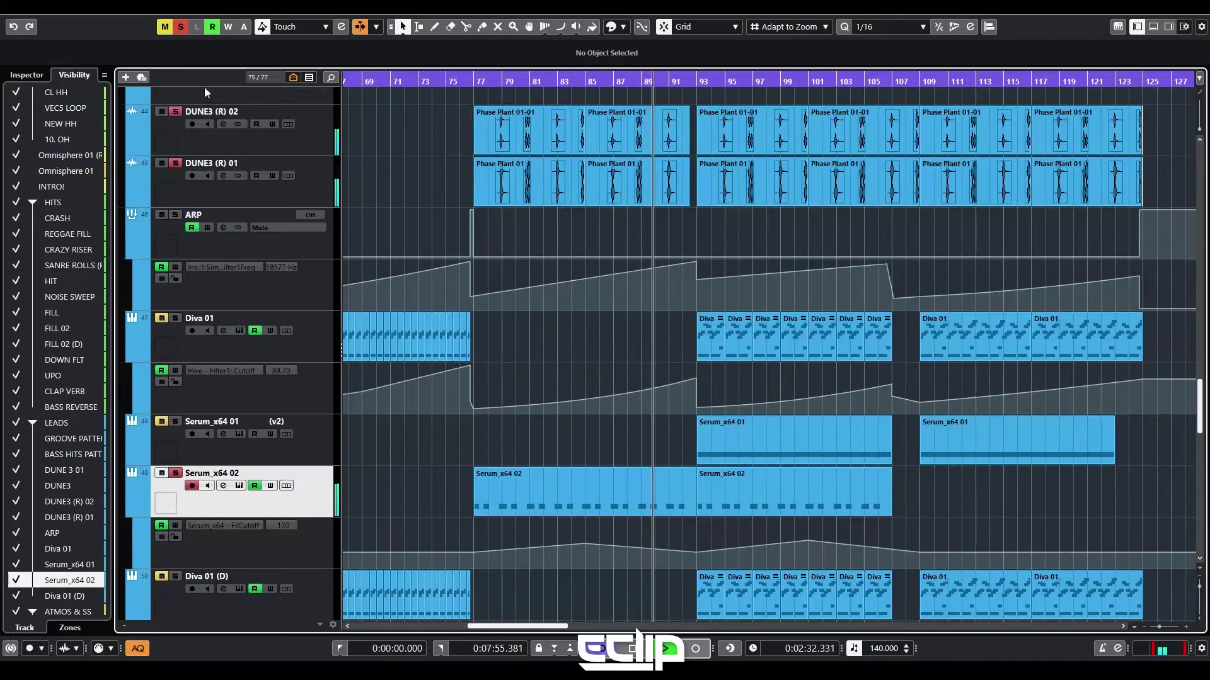
- Clear the existing solos, solo the Diva 01 track and play its sequence leading up to bar 77
key(space)
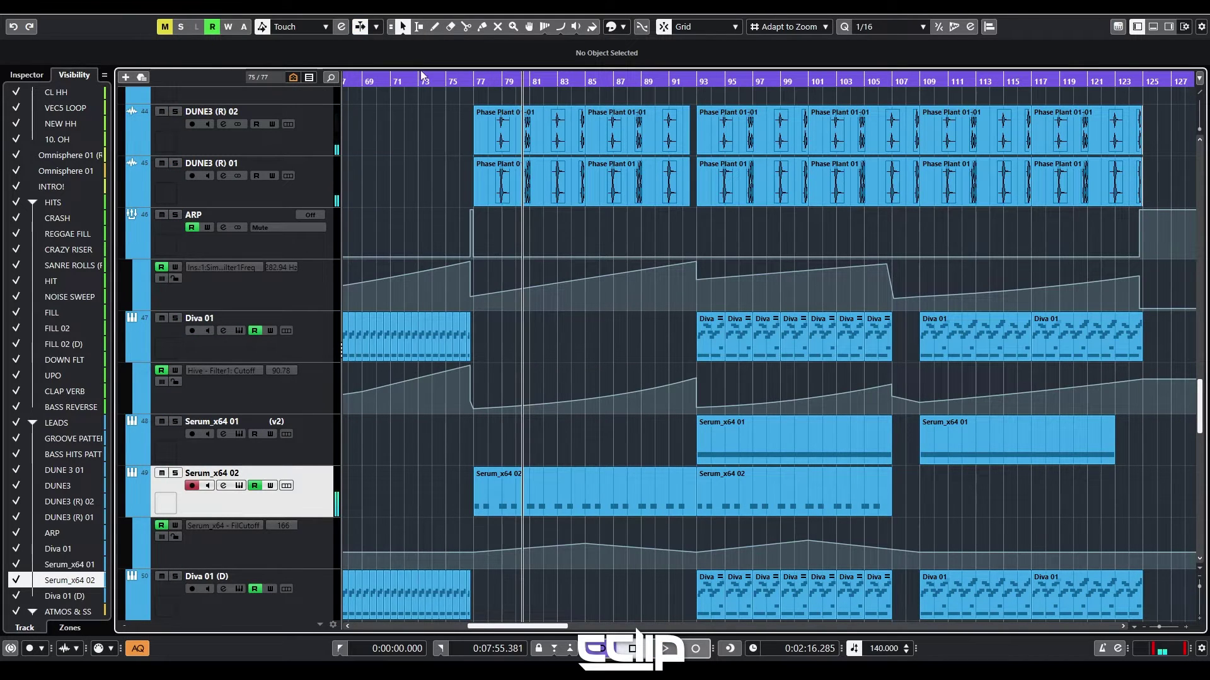
click(330, 352)
key(s)
scroll(416, 335, up, 3)
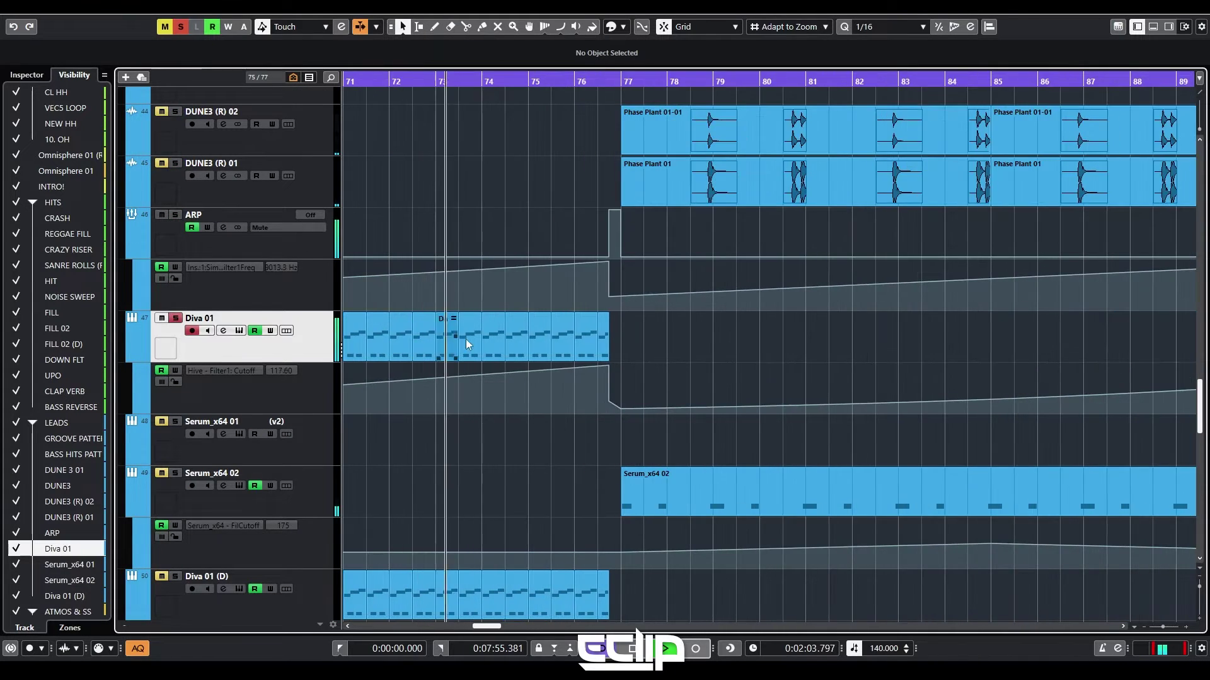
scroll(517, 361, down, 3)
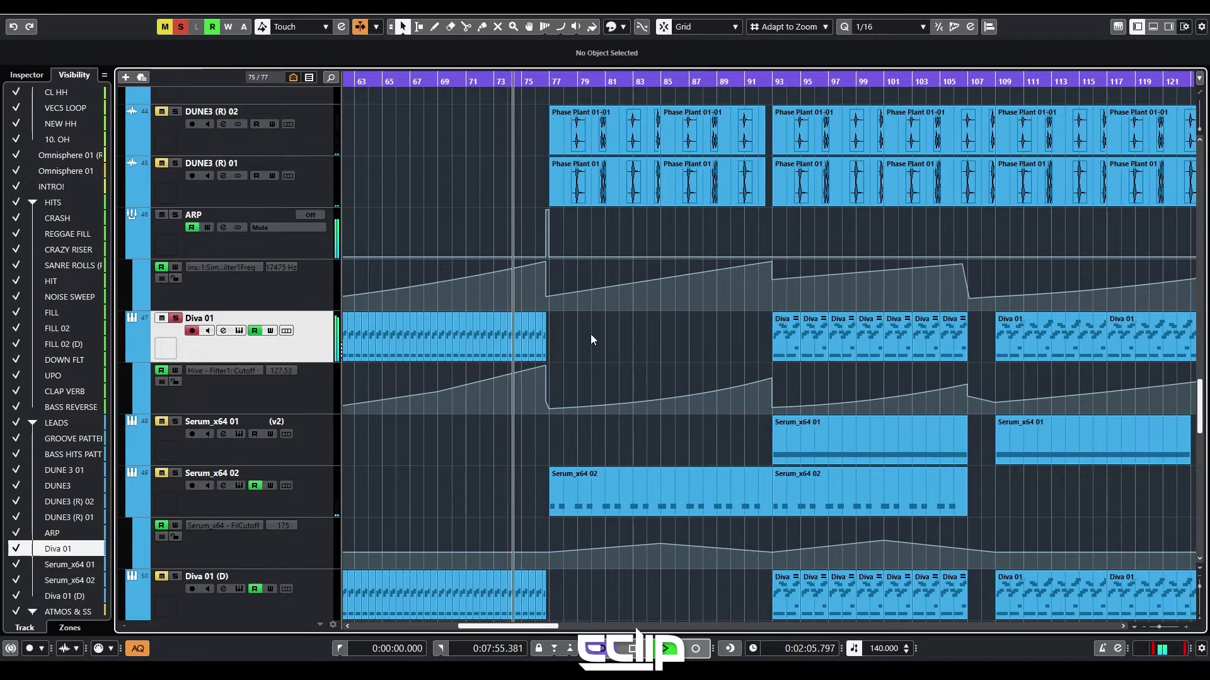
- Clear the solo on Diva 01 and listen to the full arrangement through the transition at bar 77
key(s)
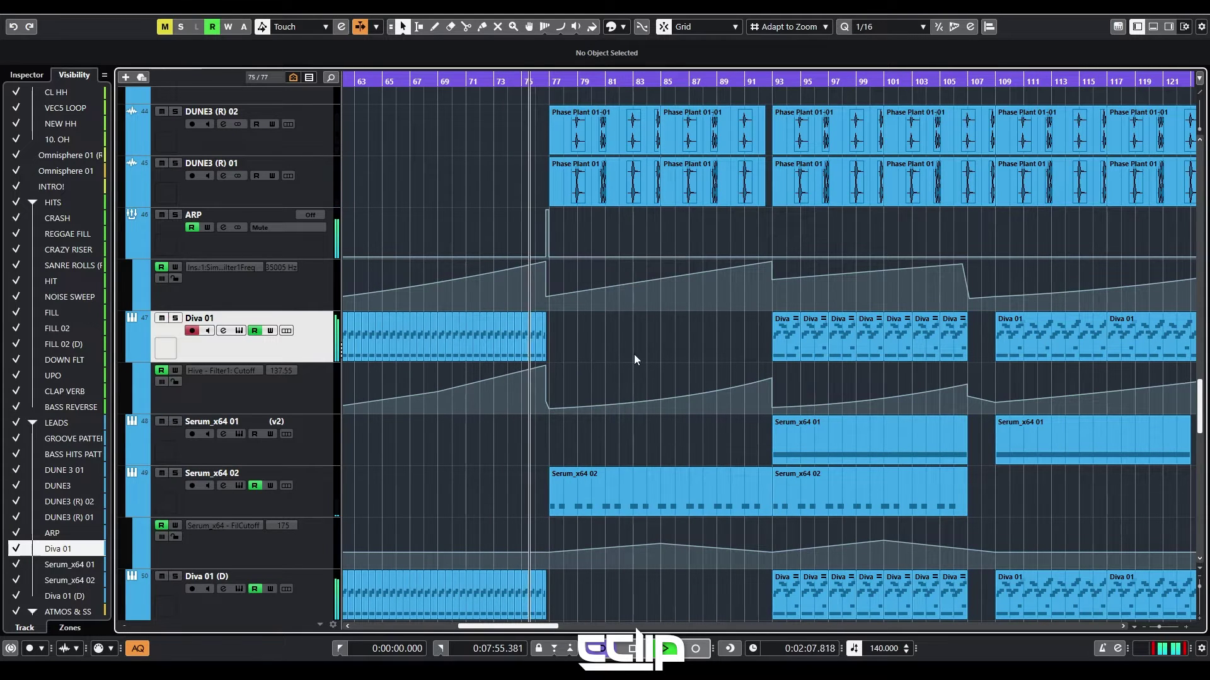
scroll(542, 365, up, 3)
scroll(681, 360, up, 3)
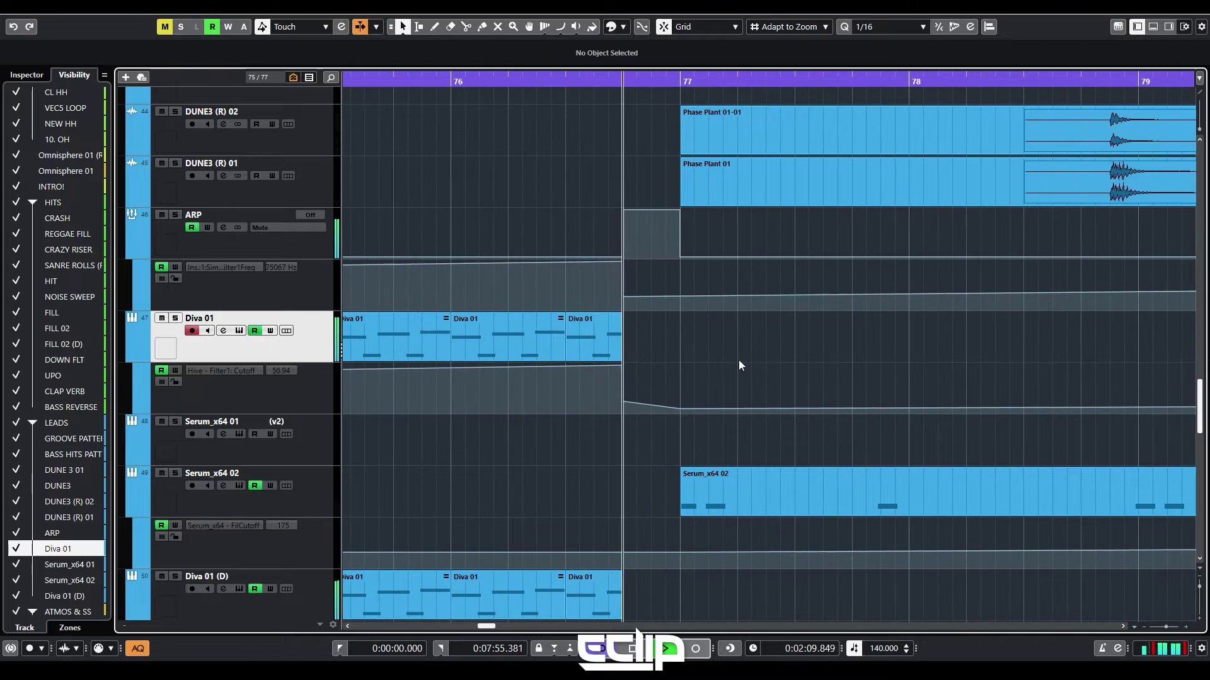
scroll(777, 361, down, 7)
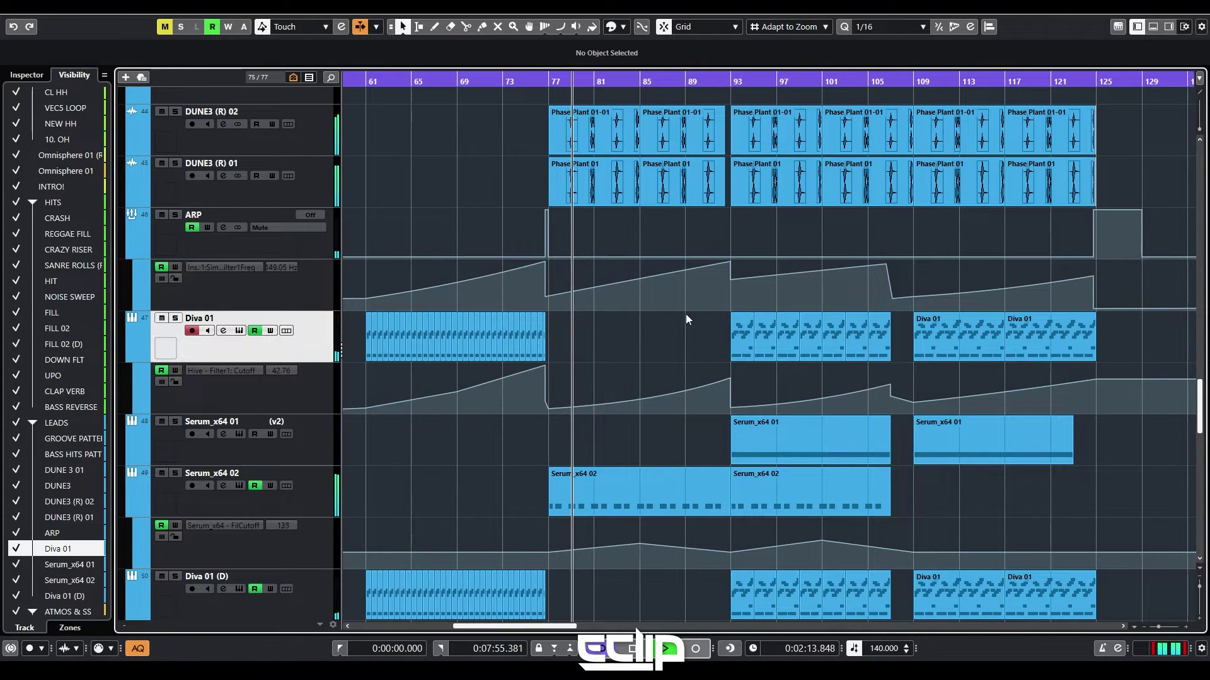
scroll(661, 331, up, 2)
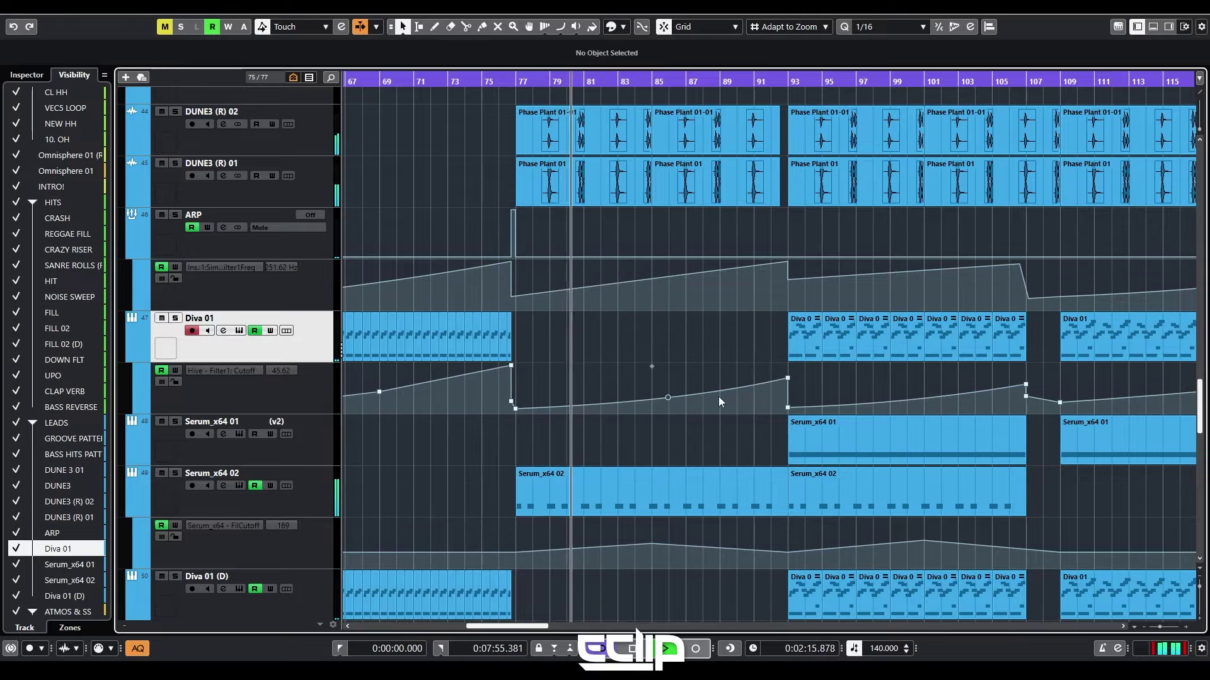
scroll(626, 341, right, 3)
scroll(623, 331, down, 3)
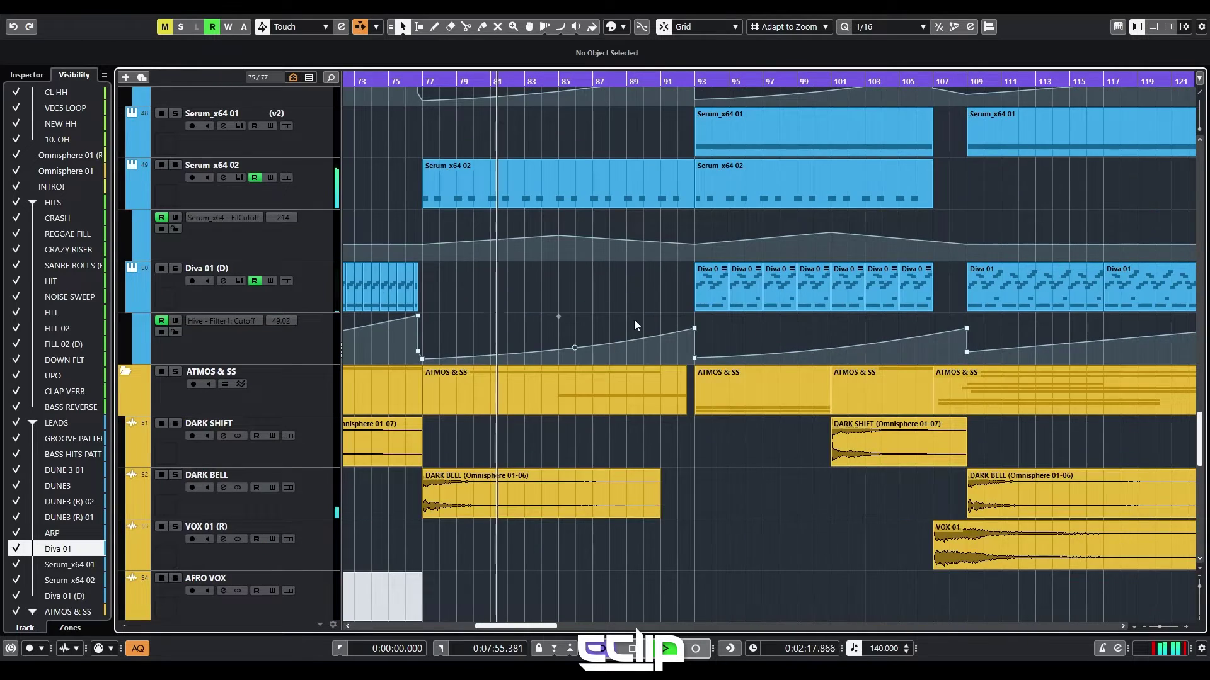
scroll(634, 327, down, 4)
scroll(648, 400, up, 2)
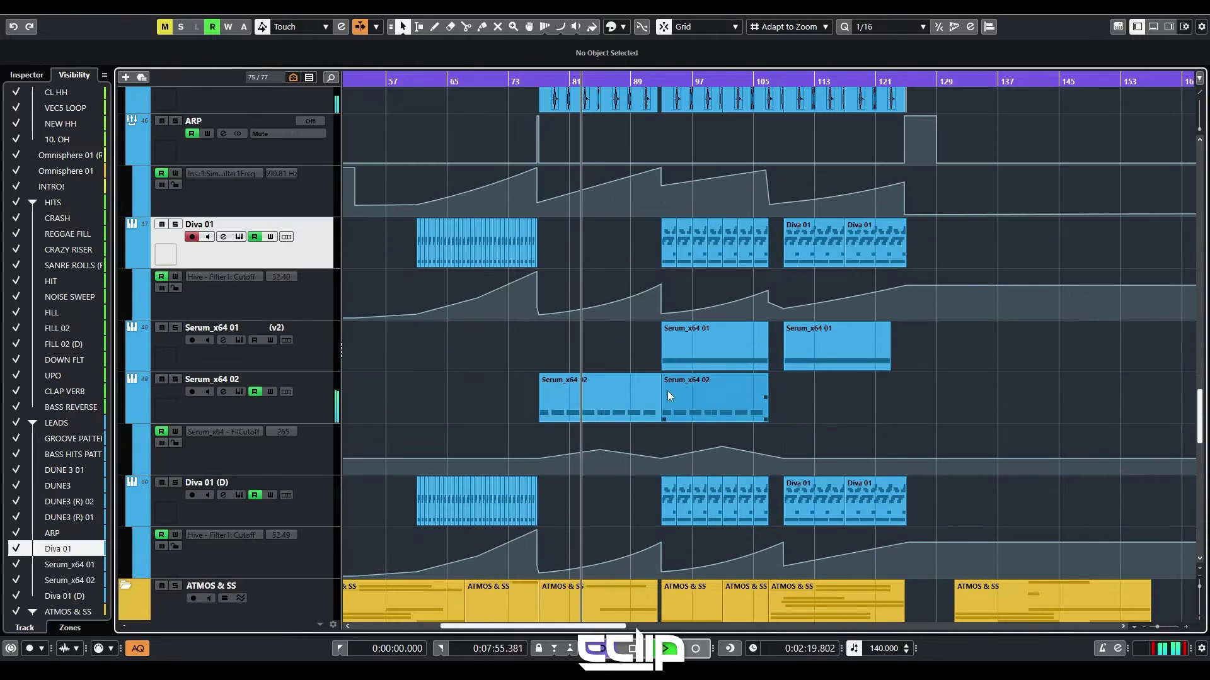
- Copy the VOX 01 event on the VOX 01 (R) track to bar 77
scroll(591, 320, down, 4)
scroll(637, 339, down, 2)
scroll(639, 345, down, 2)
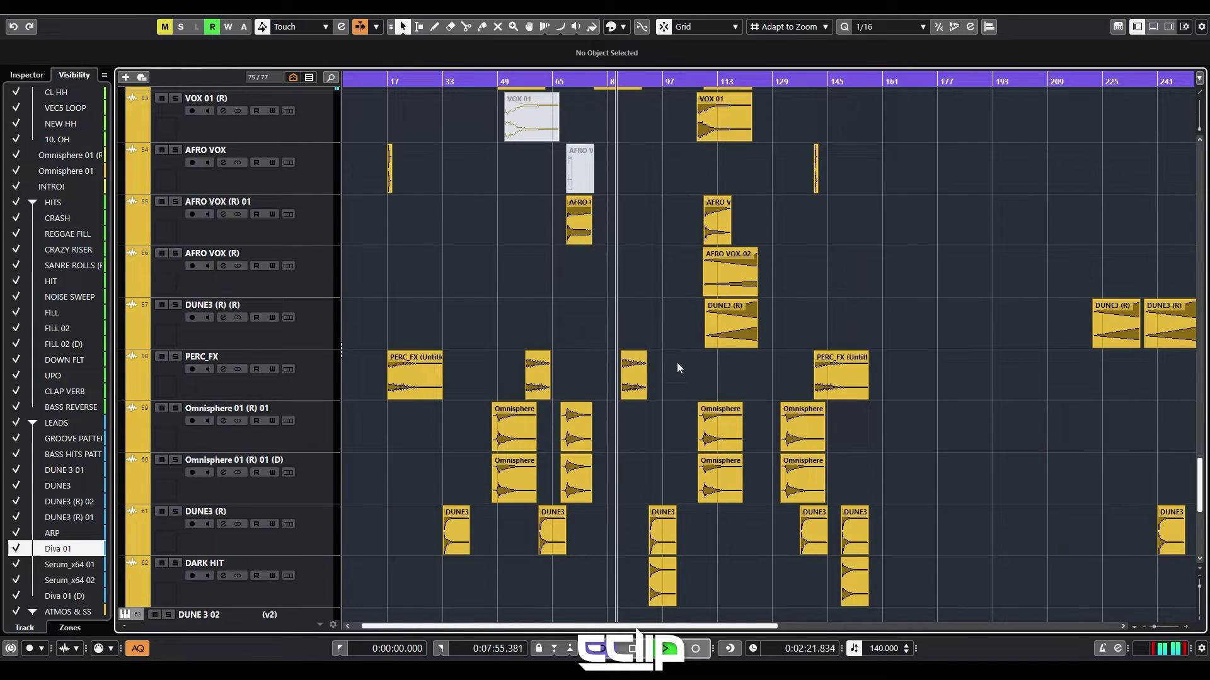
click(702, 134)
scroll(660, 195, up, 4)
drag(817, 111, 591, 112)
- Play from about bar 73 and listen to how the leads and atmospheres lead into bar 77
click(531, 81)
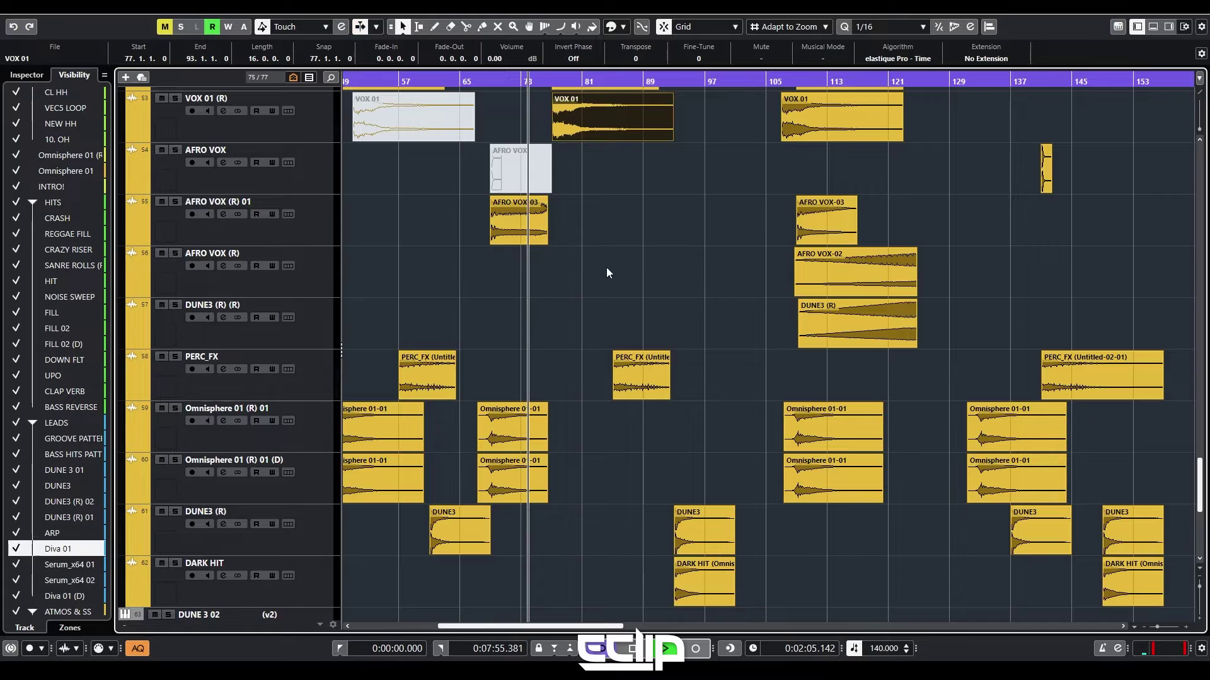
scroll(611, 302, up, 5)
click(543, 465)
scroll(539, 460, up, 3)
scroll(647, 368, up, 2)
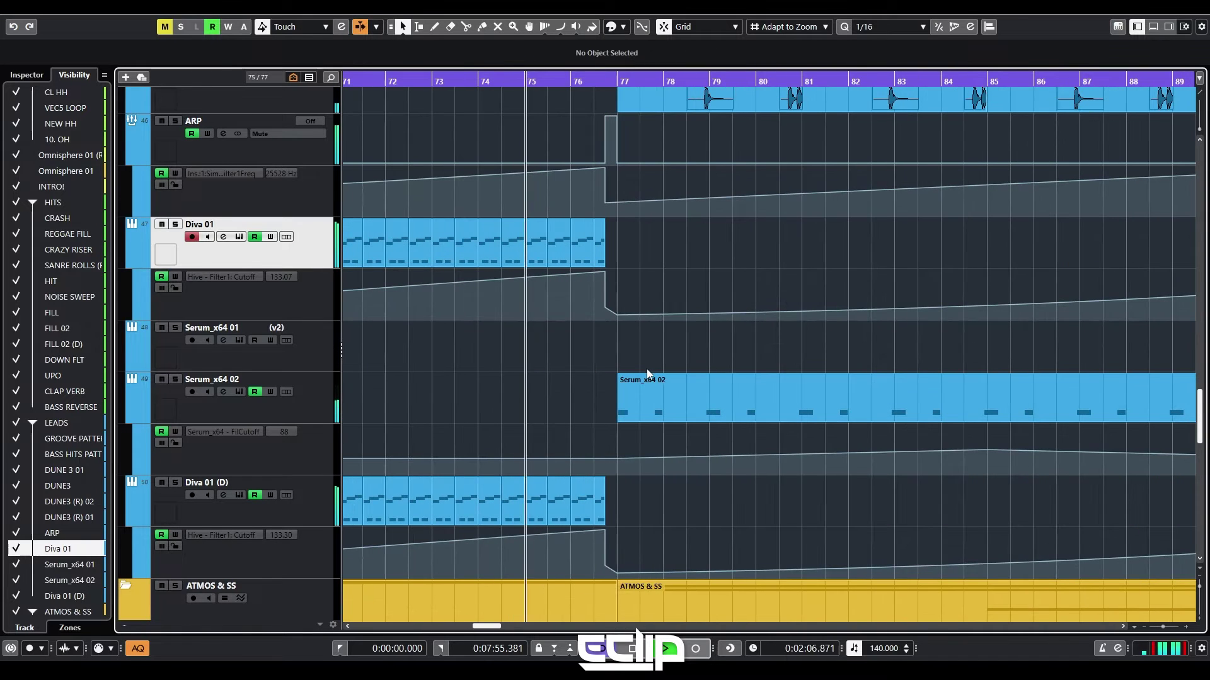
scroll(646, 368, down, 4)
scroll(573, 380, down, 6)
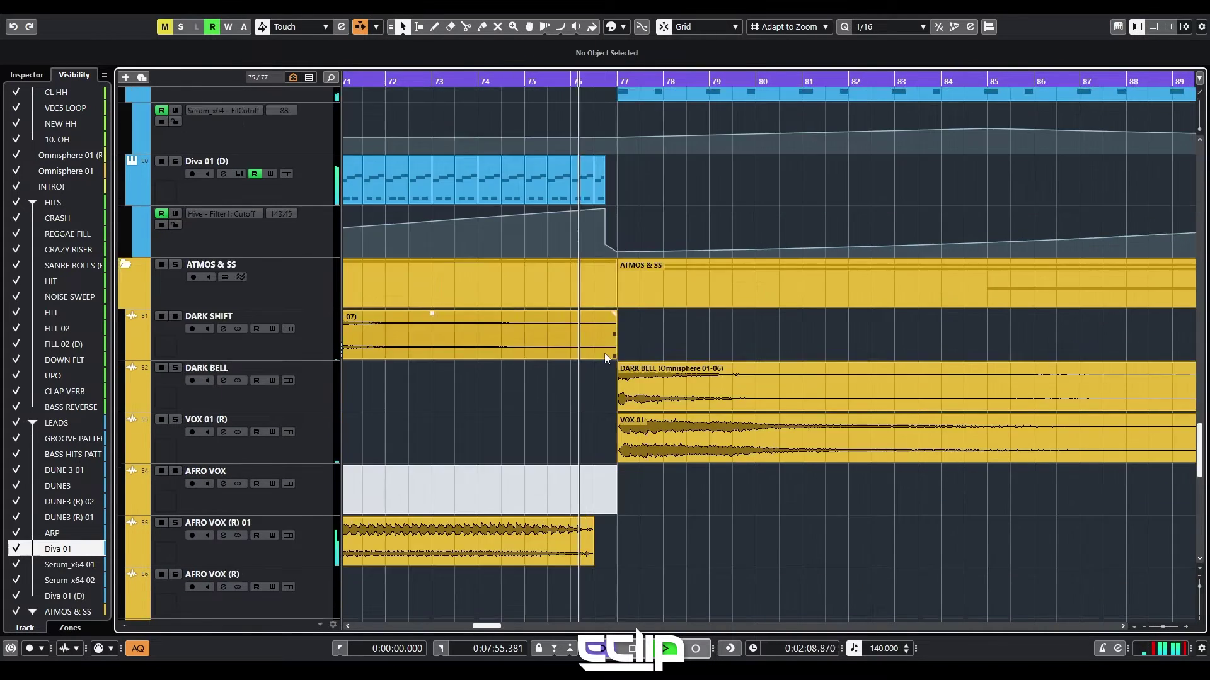
scroll(606, 352, down, 3)
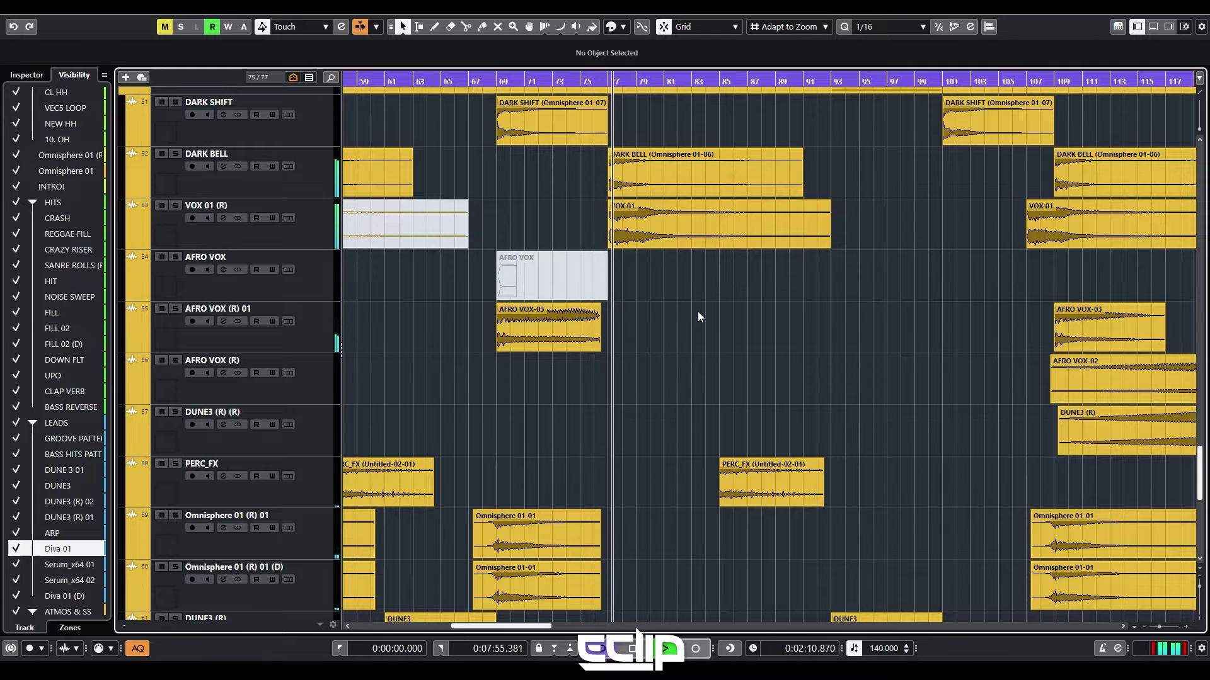
- Select the VOX 01 (R) track and listen to its event at bar 77 alongside the other atmospheres
click(278, 246)
key(e)
key(e)
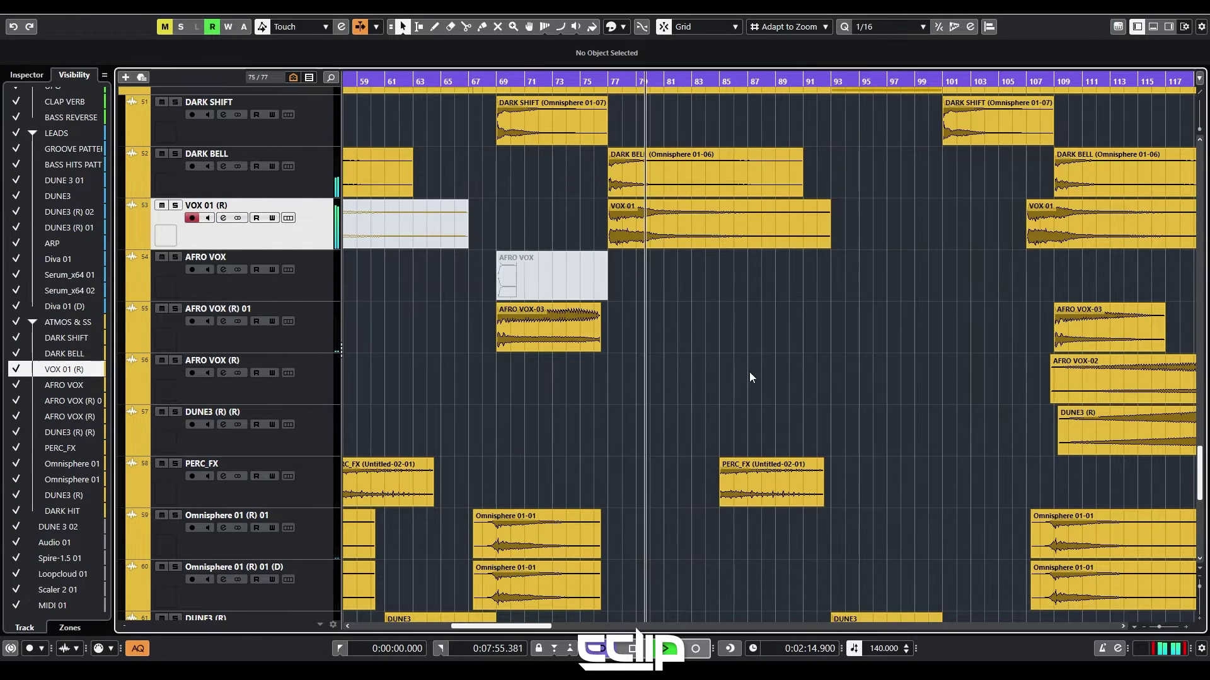
scroll(740, 328, down, 2)
scroll(746, 386, right, 1)
scroll(746, 387, up, 1)
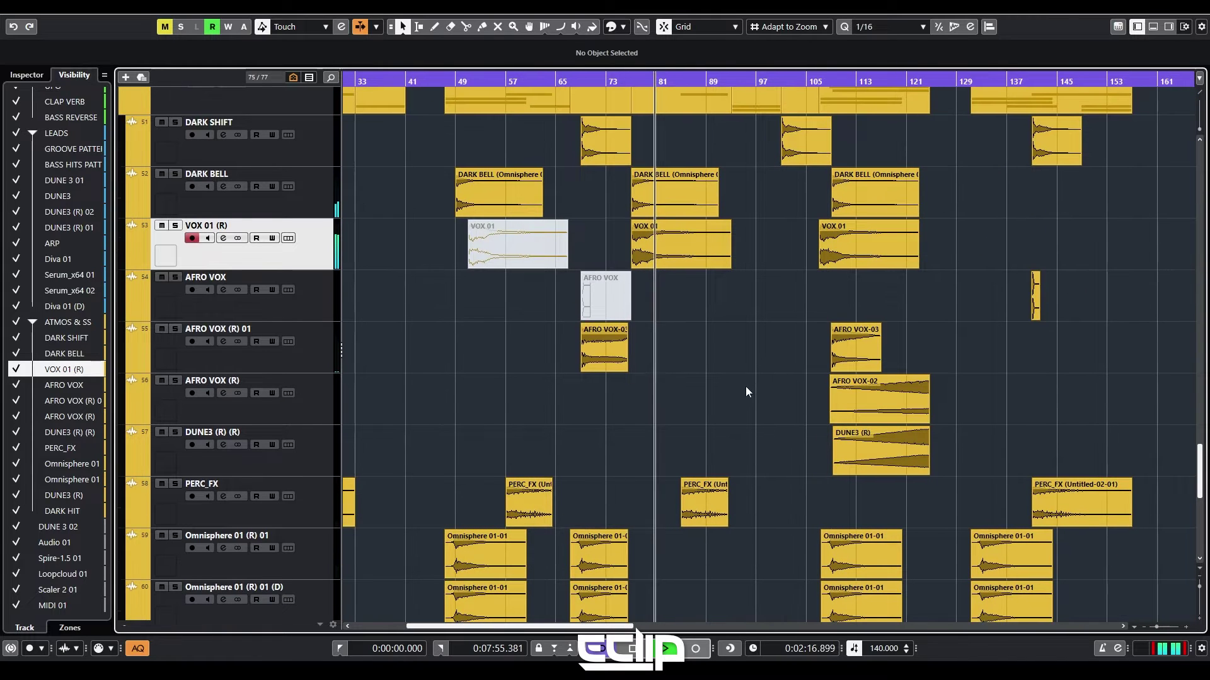
scroll(721, 354, up, 4)
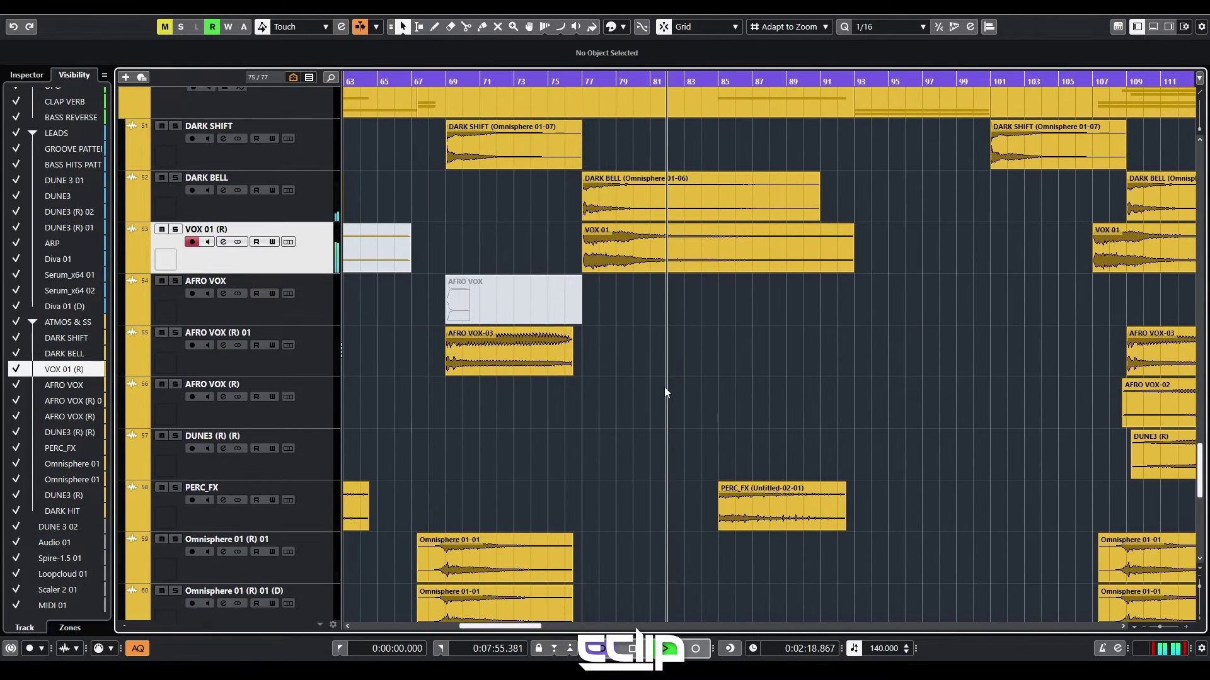
- Copy the muted AFRO VOX part to bar 83, unmute the copy and dissolve it
drag(470, 294, 704, 306)
scroll(705, 361, up, 5)
right_click(654, 300)
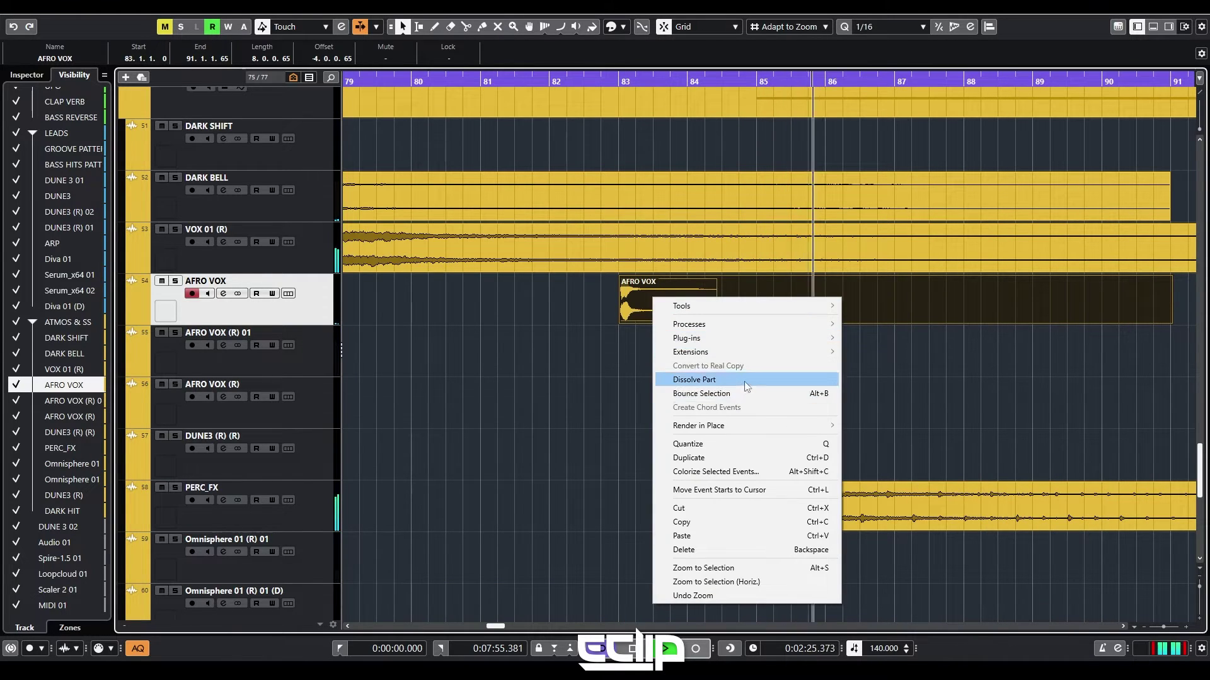
click(743, 380)
- Play the break from about bar 141 and examine its INTRO!, hits, leads and atmosphere tracks
scroll(633, 310, up, 5)
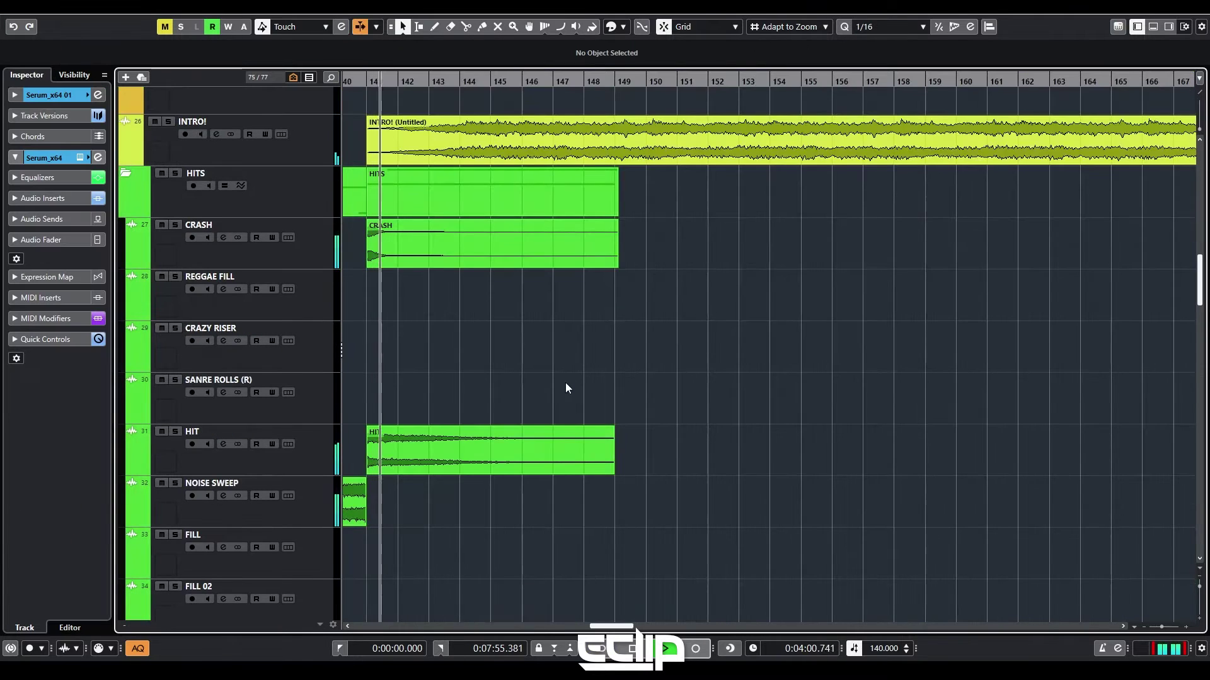
scroll(645, 424, down, 6)
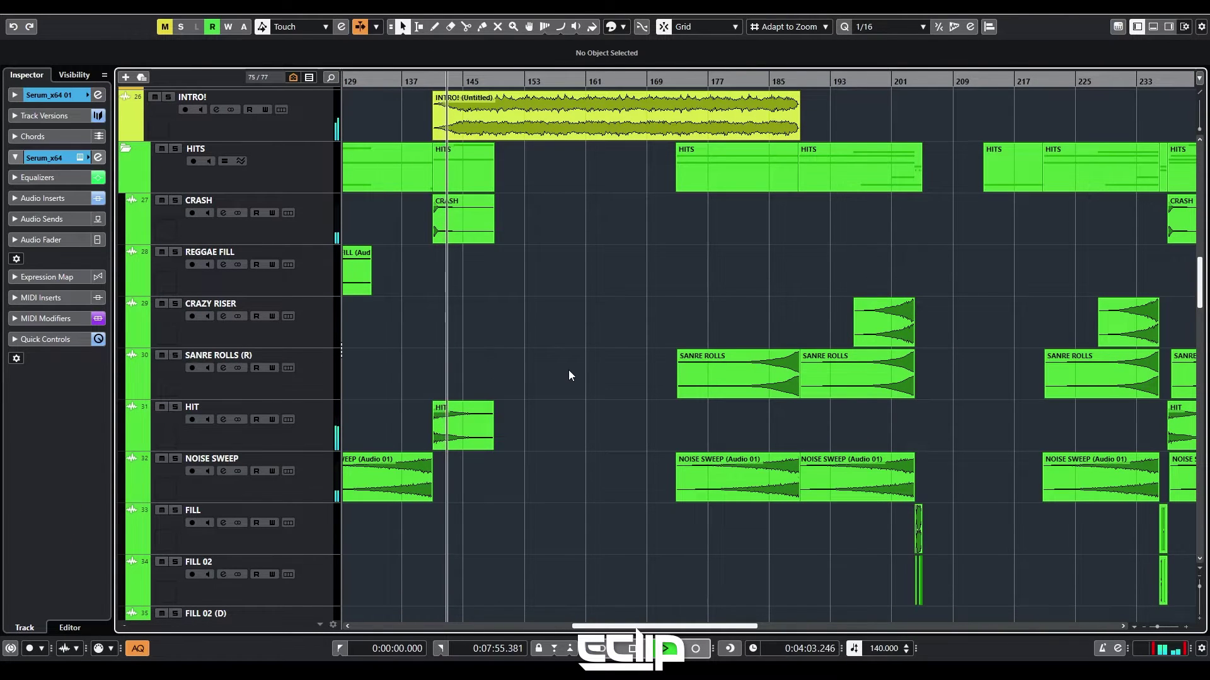
key(shift+g)
scroll(568, 369, down, 2)
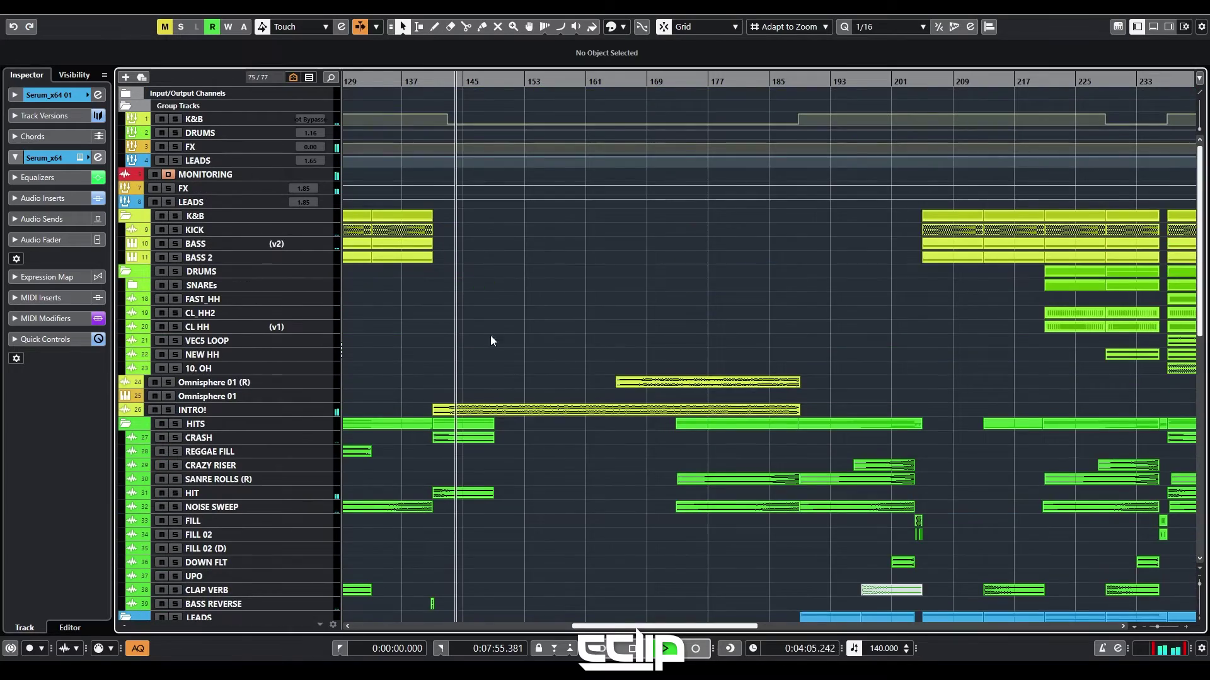
scroll(490, 341, down, 4)
scroll(461, 364, left, 3)
scroll(462, 364, down, 2)
scroll(681, 364, down, 5)
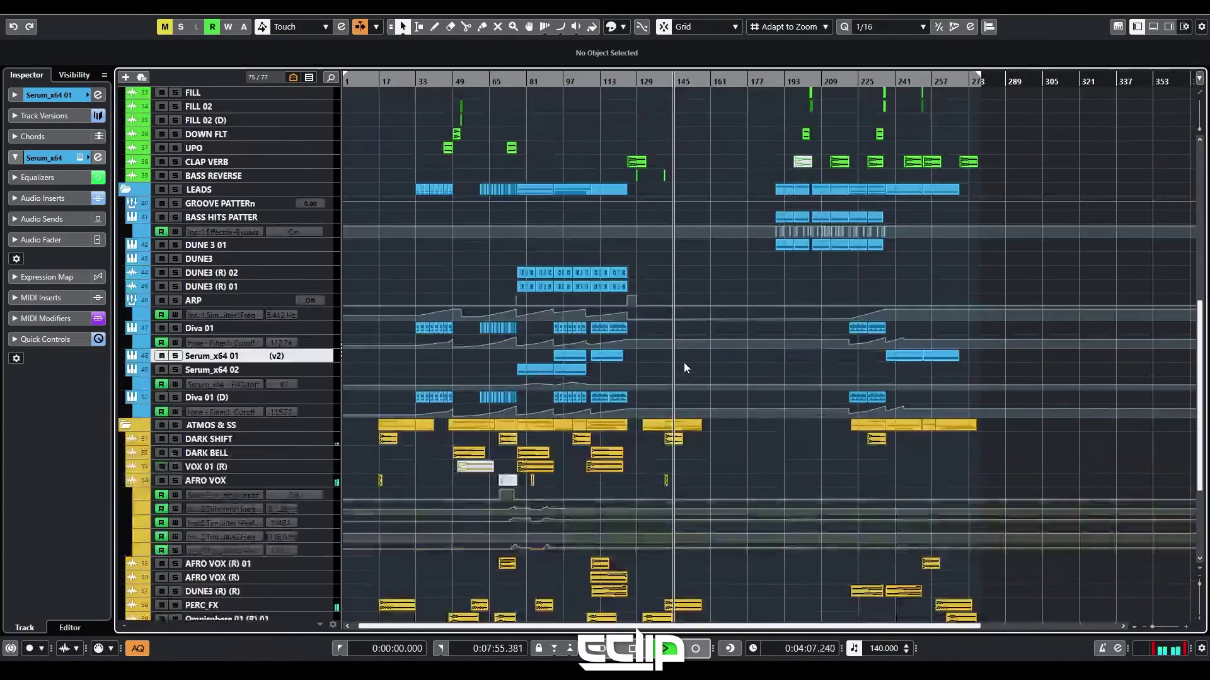
scroll(686, 365, down, 5)
scroll(686, 371, up, 3)
scroll(687, 377, up, 3)
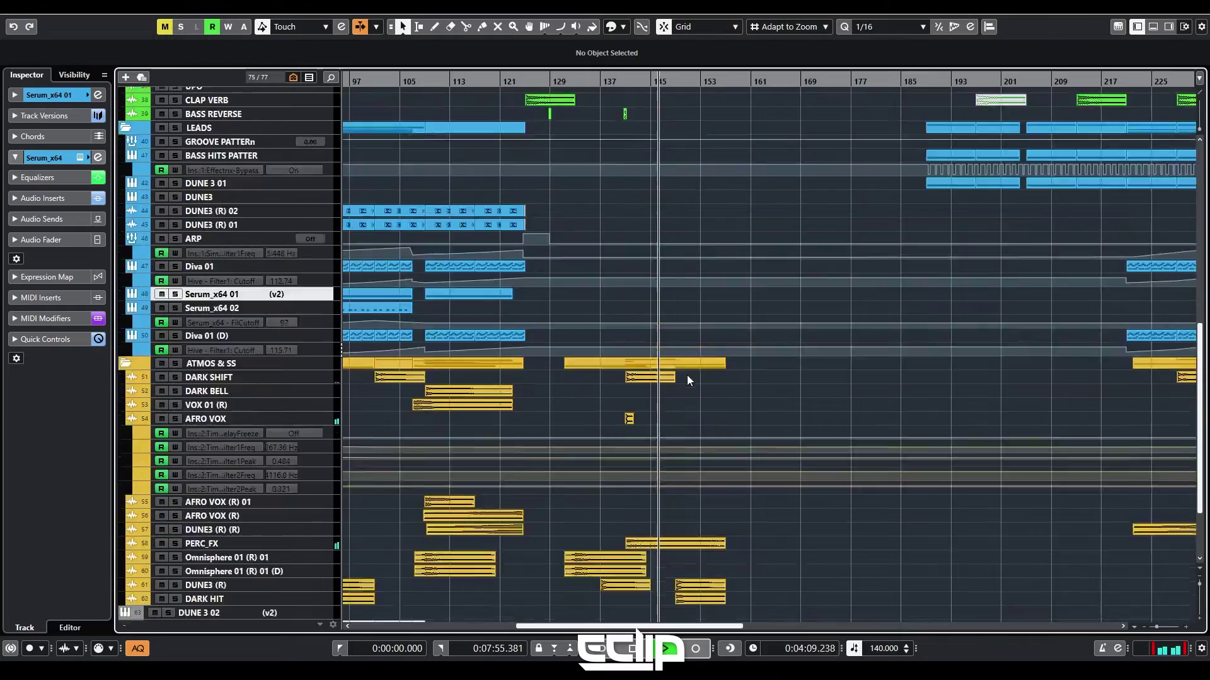
- Copy the AFRO VOX-03 event at bar 109 on the AFRO VOX (R) 01 track to bar 153
scroll(686, 375, up, 3)
scroll(686, 375, down, 4)
scroll(683, 380, up, 1)
scroll(683, 381, up, 10)
scroll(683, 381, down, 10)
scroll(682, 381, down, 4)
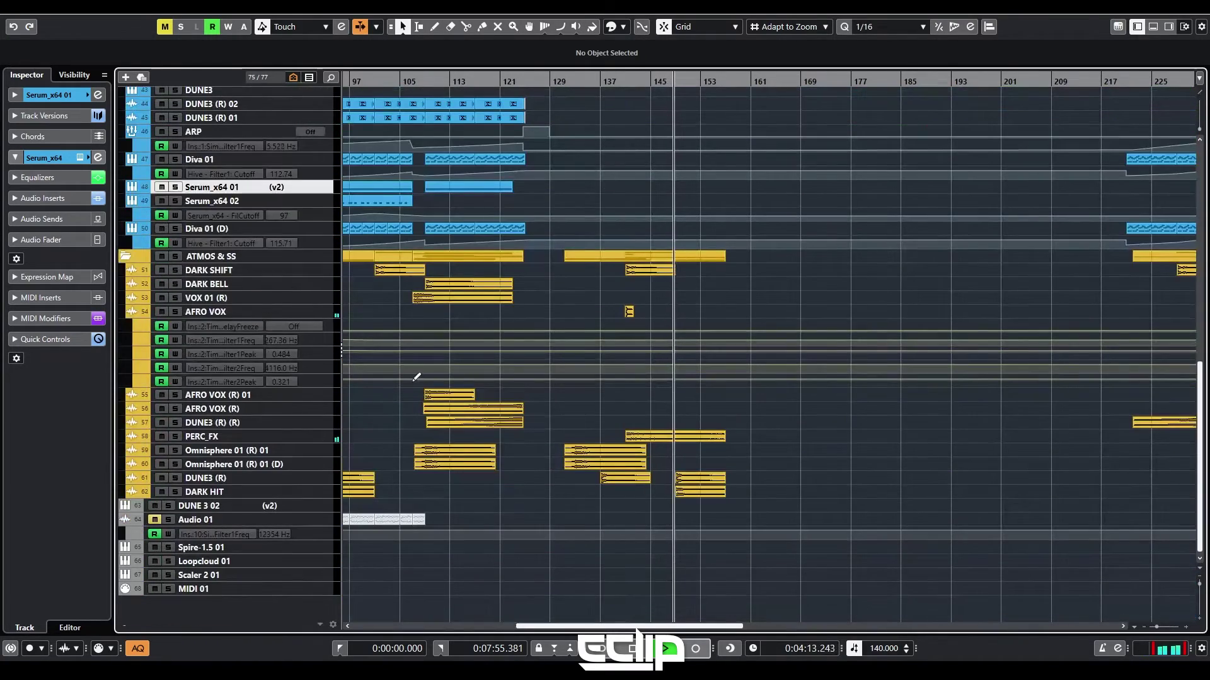
click(442, 394)
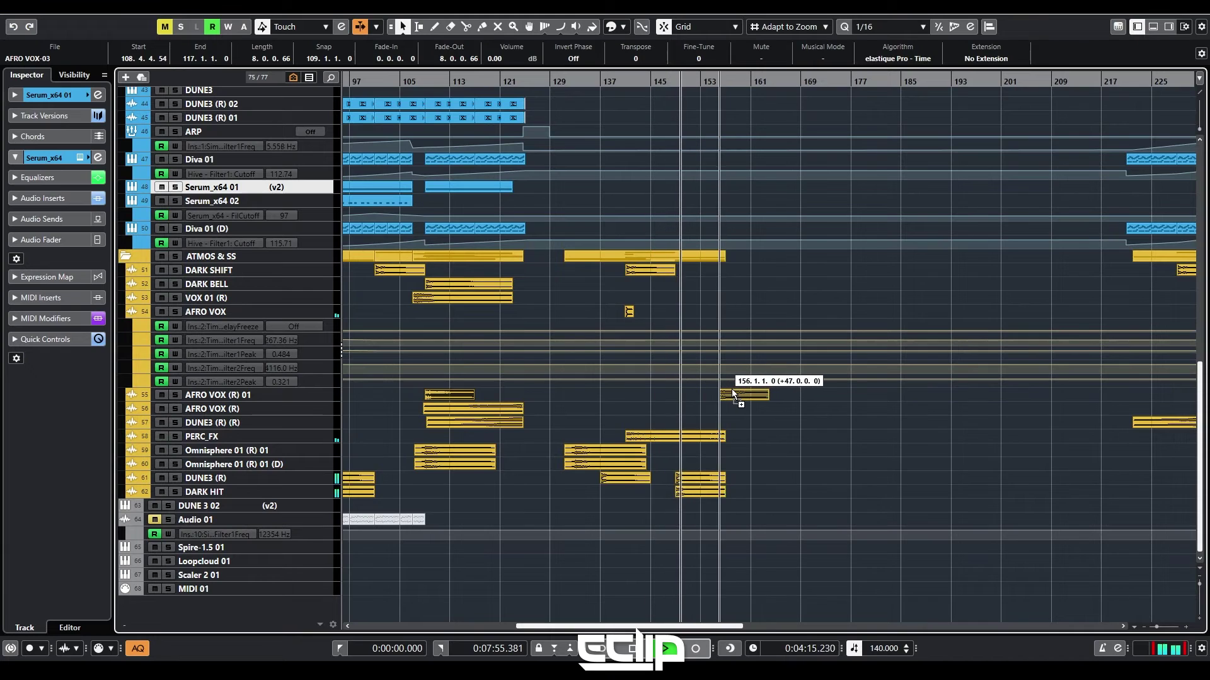
drag(715, 388, 713, 395)
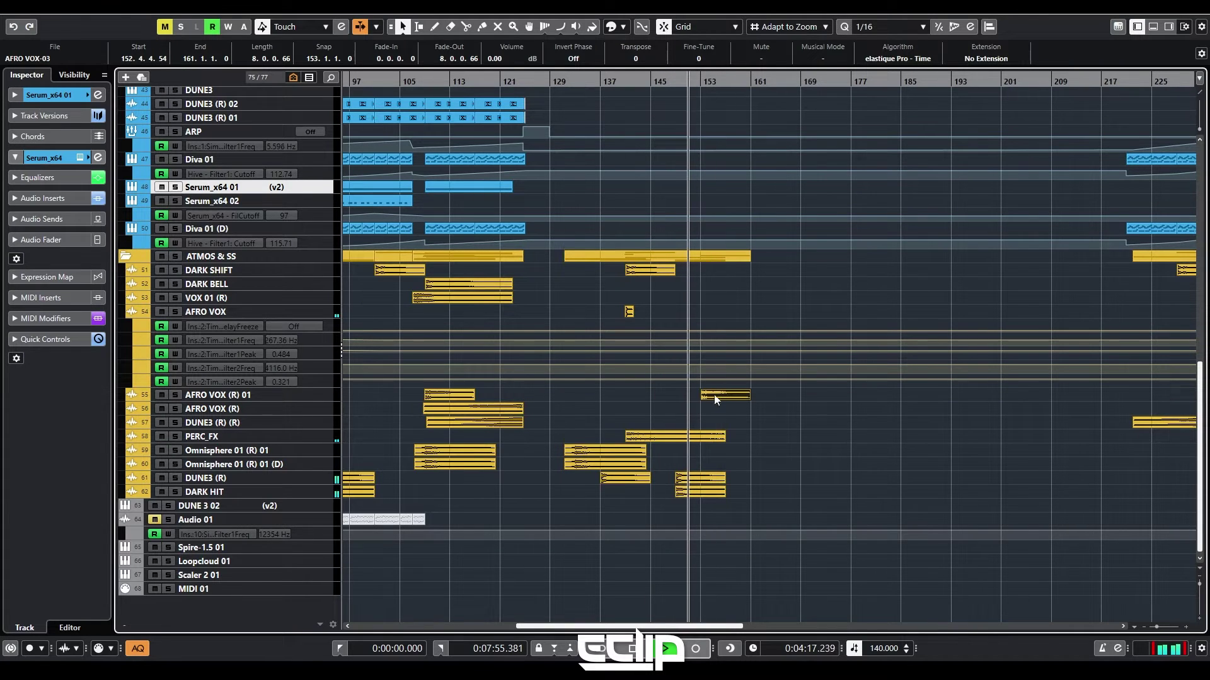
- Copy the DARK SHIFT event from bar 101 to bar 161 and the DARK BELL event from bar 109 to about bar 169
scroll(739, 418, left, 5)
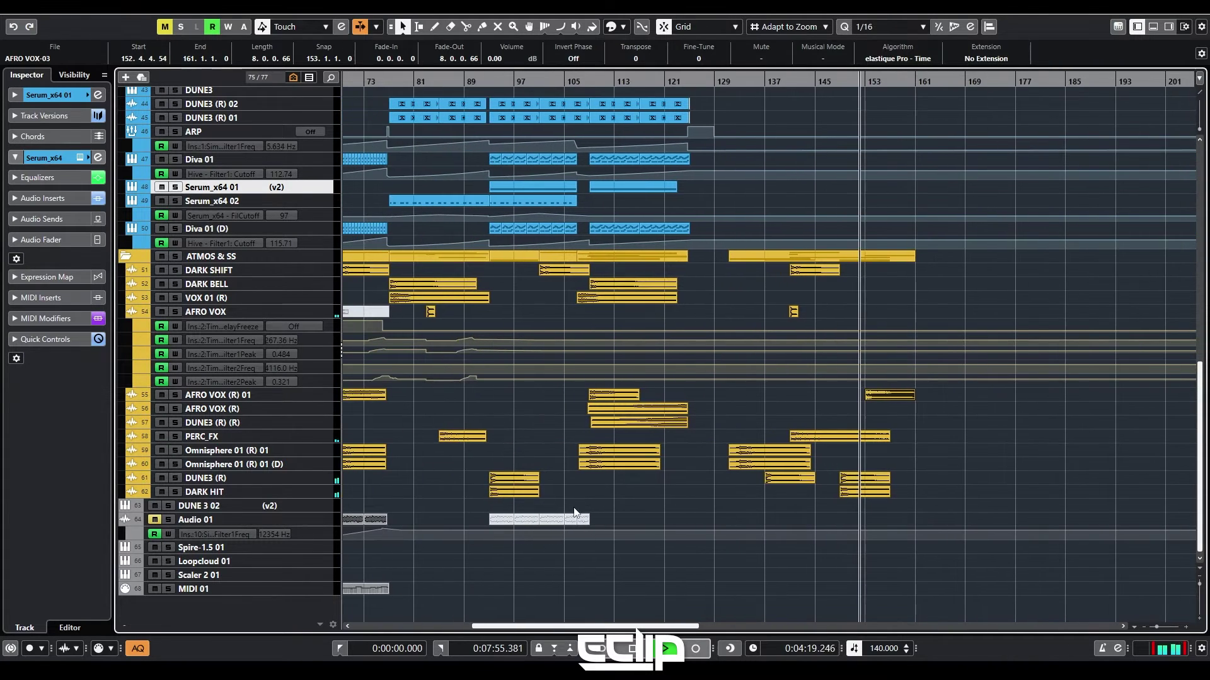
scroll(617, 480, left, 5)
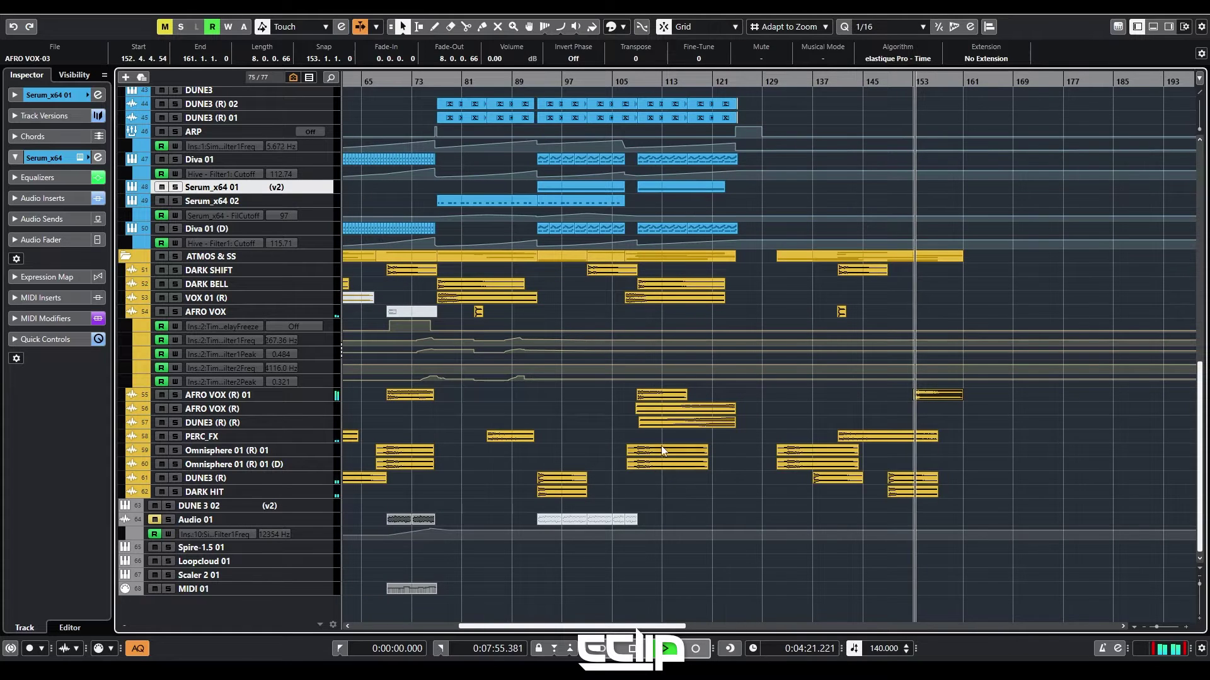
scroll(665, 452, down, 3)
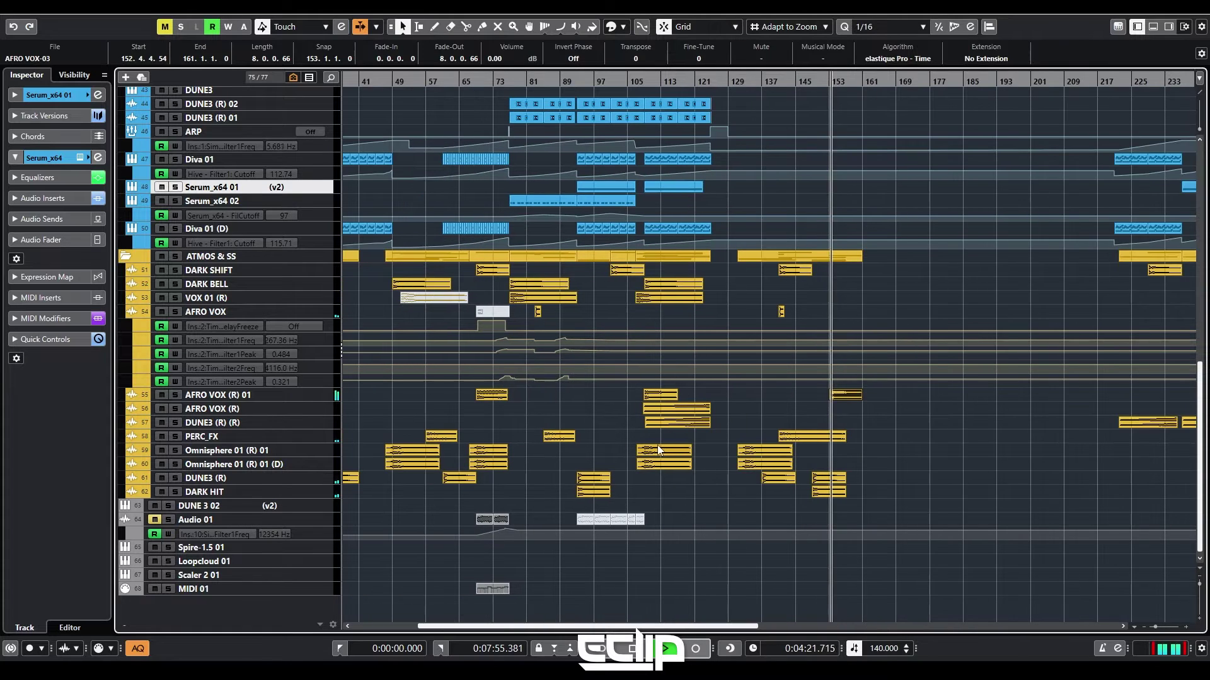
click(659, 299)
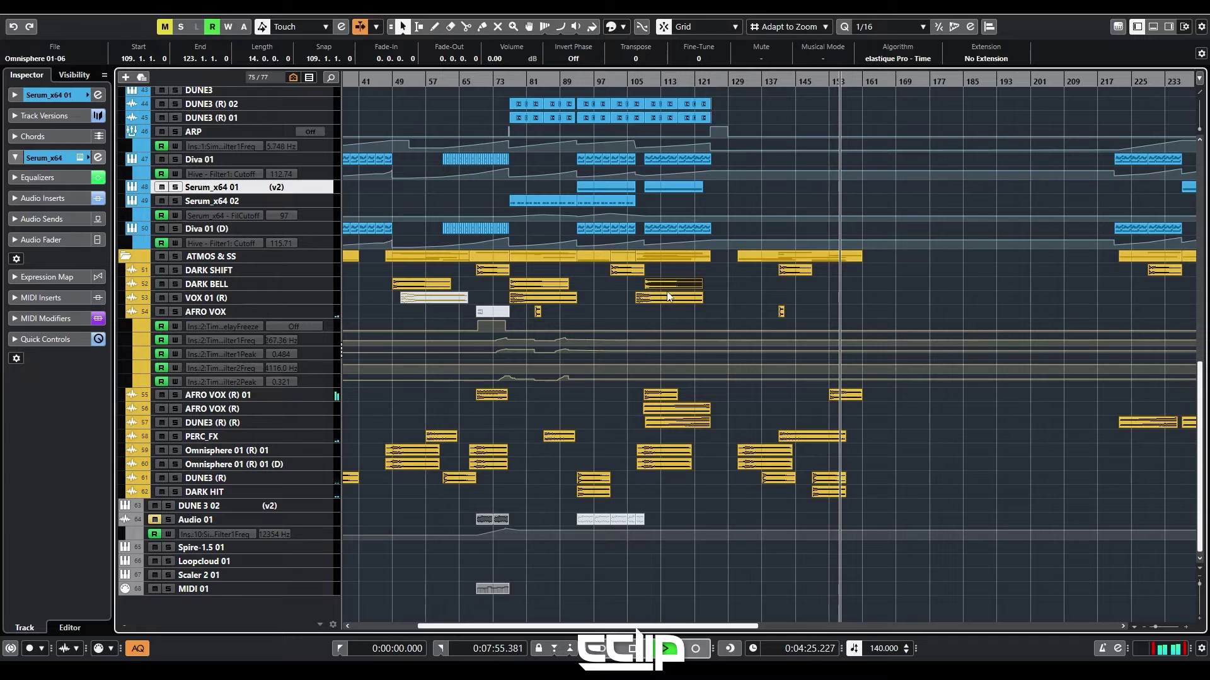
drag(630, 263, 882, 271)
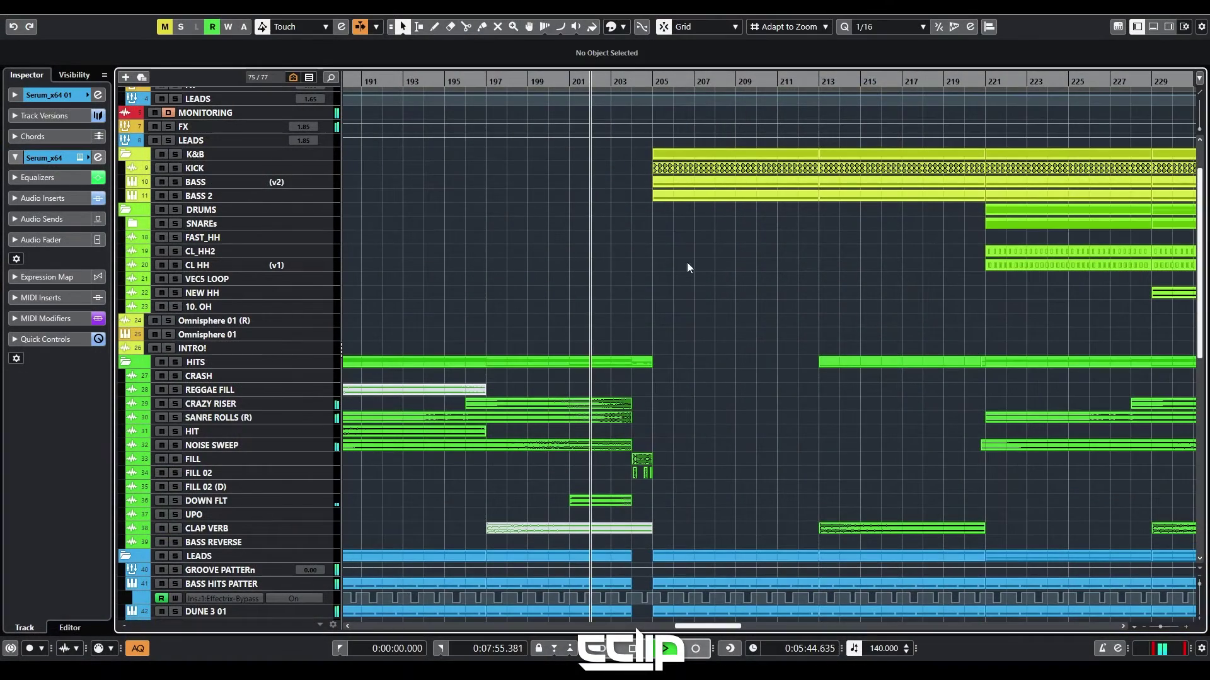
- Listen to the build-up and fills before bar 205 and examine where the kick and bass re-enter
key(g)
scroll(679, 302, down, 3)
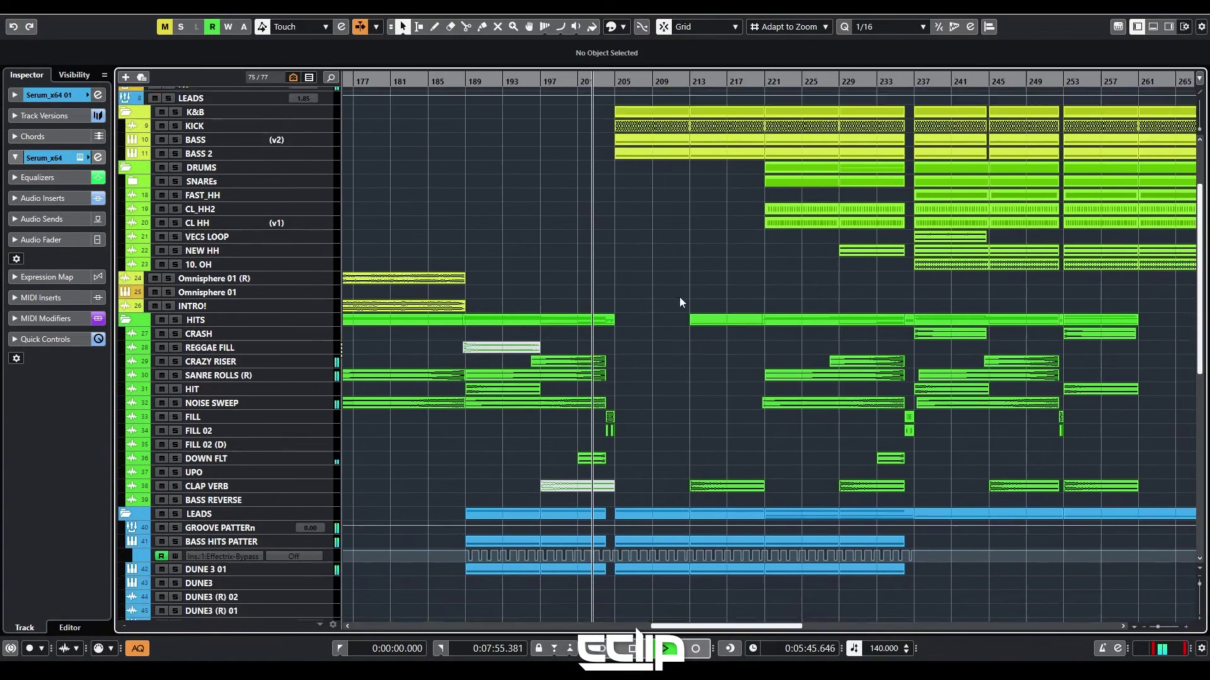
scroll(679, 303, down, 4)
scroll(591, 359, up, 5)
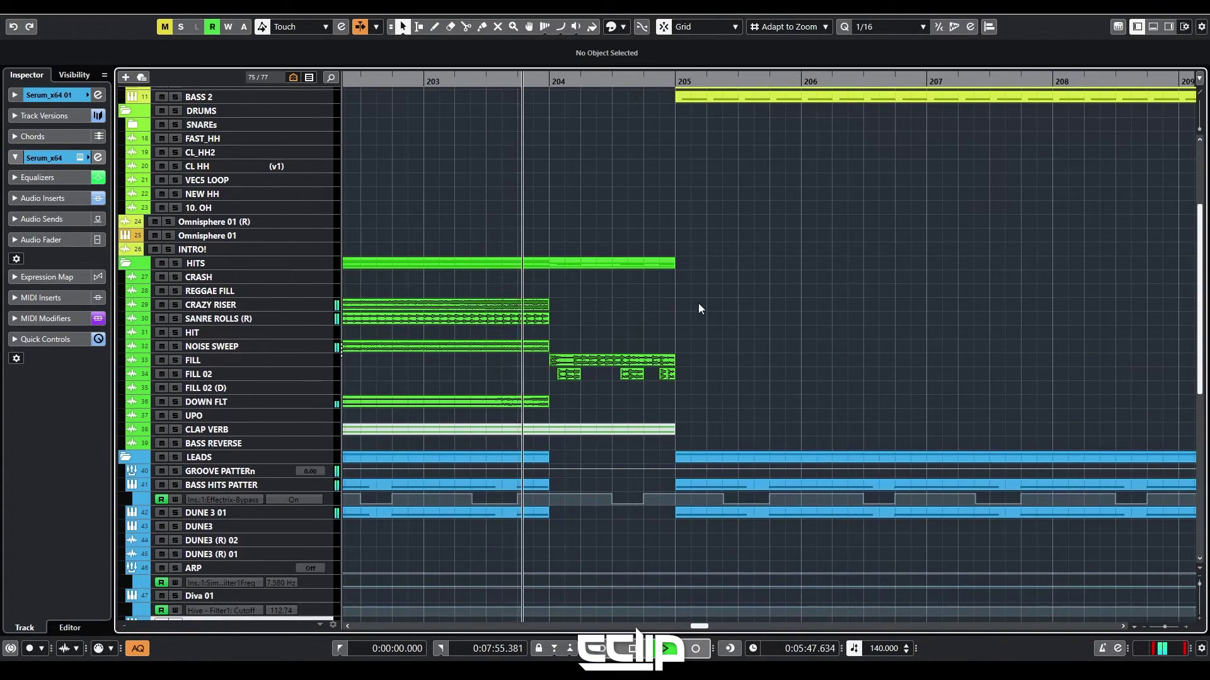
key(g)
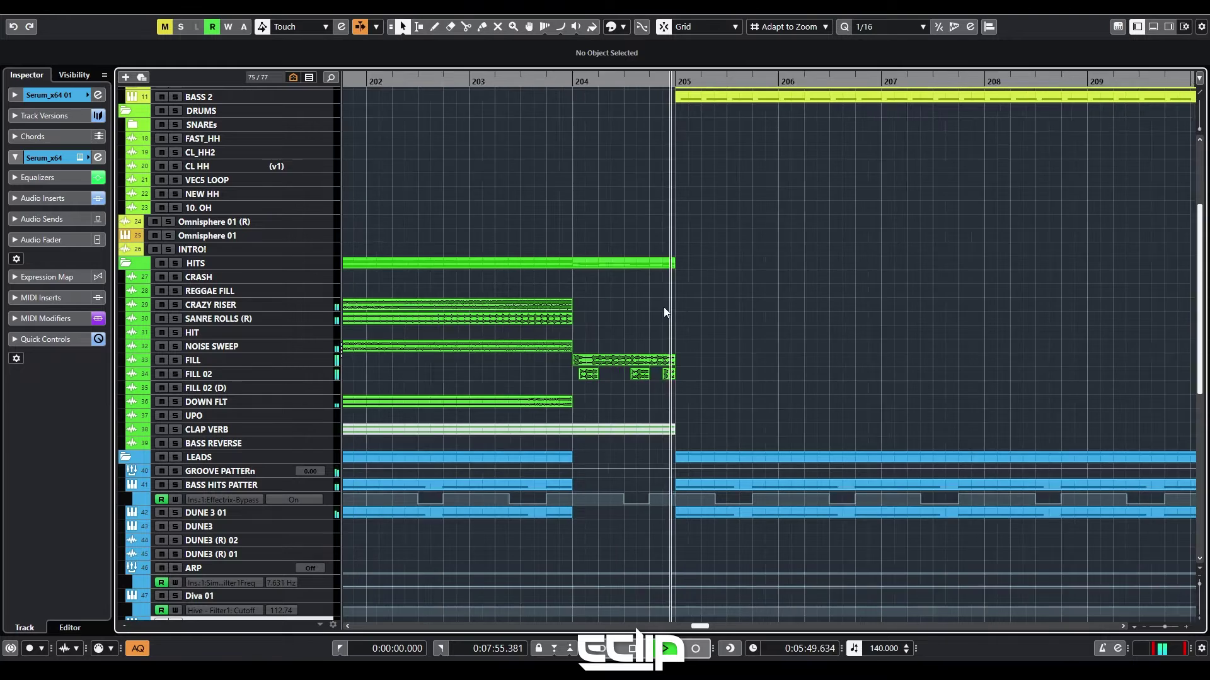
scroll(664, 308, down, 2)
scroll(733, 350, up, 4)
scroll(636, 373, down, 3)
scroll(664, 335, down, 3)
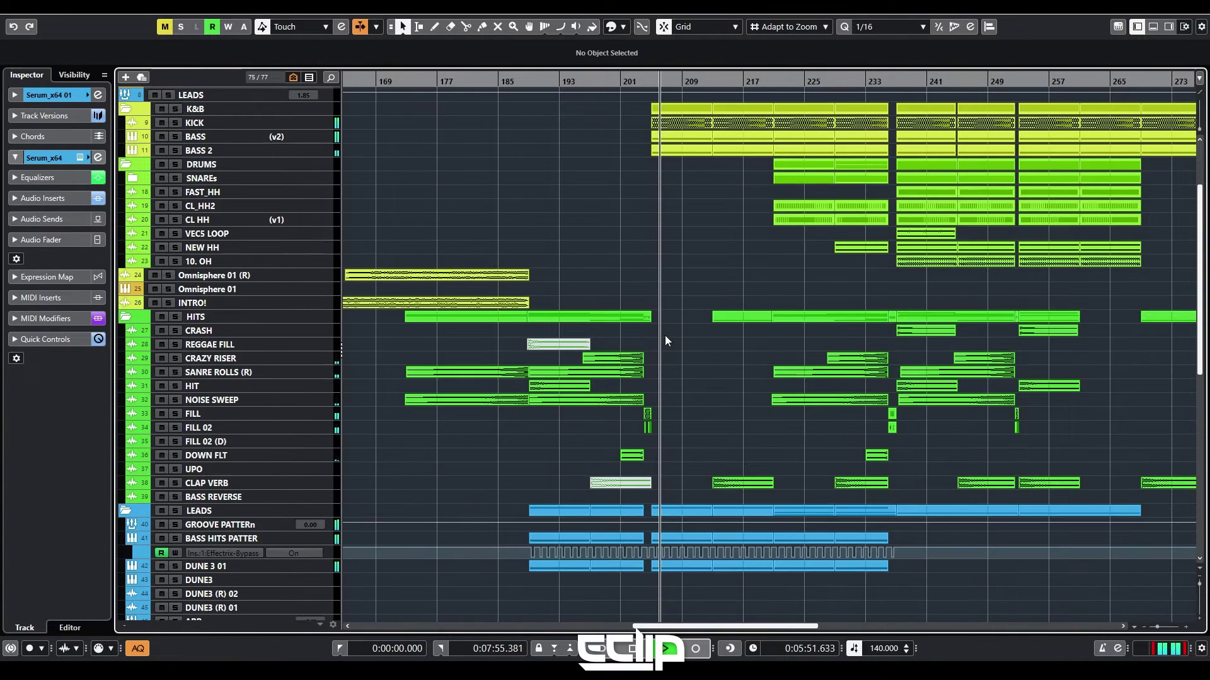
- Look over the arrangement of the final section from bar 205 to the end while it plays
key(shift+g)
key(g)
key(g)
key(g)
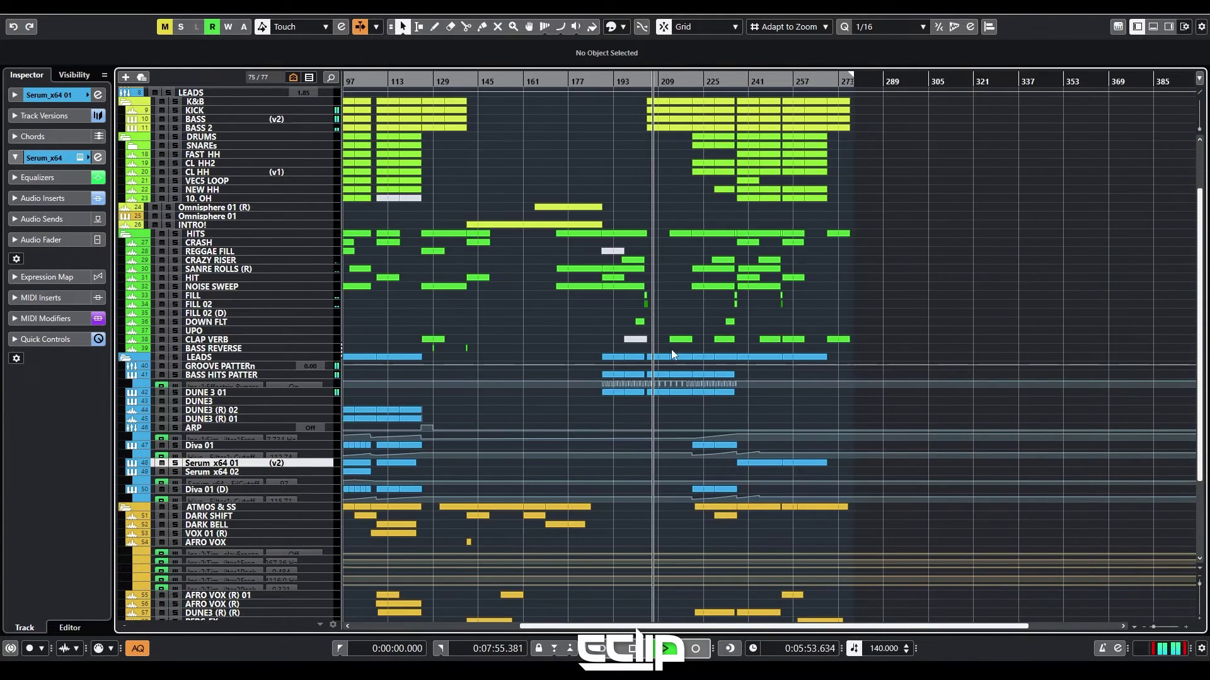
scroll(670, 349, up, 3)
scroll(684, 372, up, 3)
scroll(663, 343, down, 7)
scroll(660, 342, up, 5)
- Play the transition into bar 237 and examine the fills and the lead change around it
key(g)
key(h)
key(h)
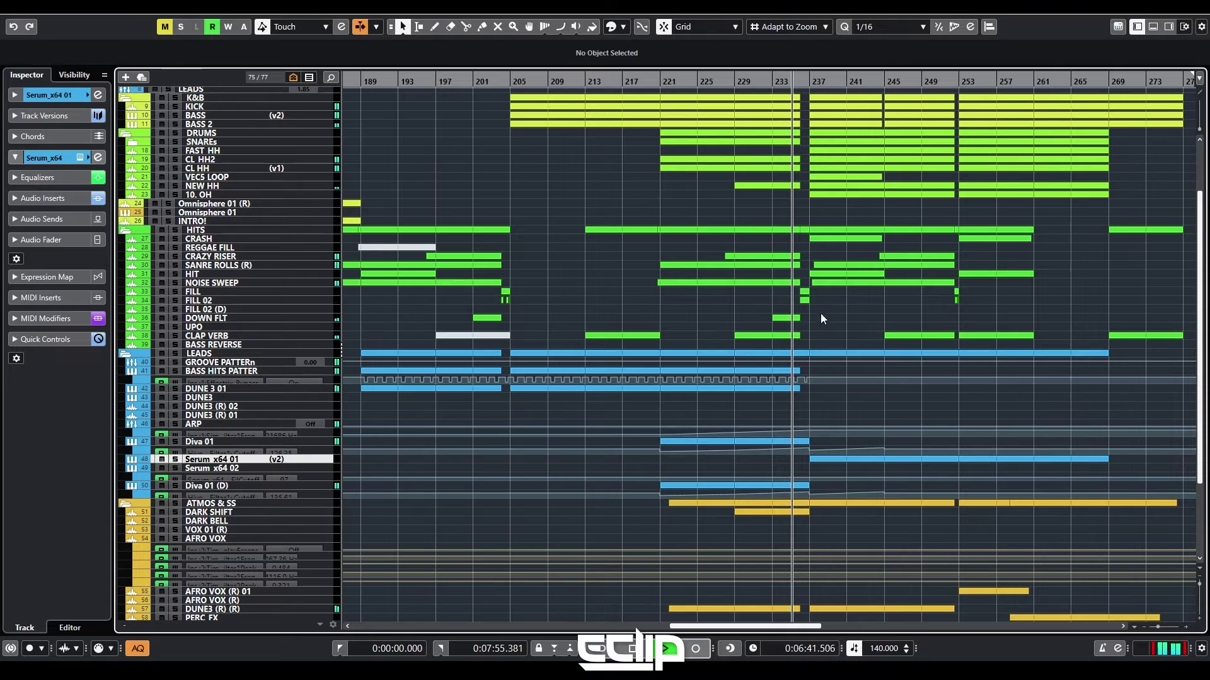
scroll(852, 295, up, 3)
drag(836, 284, 644, 303)
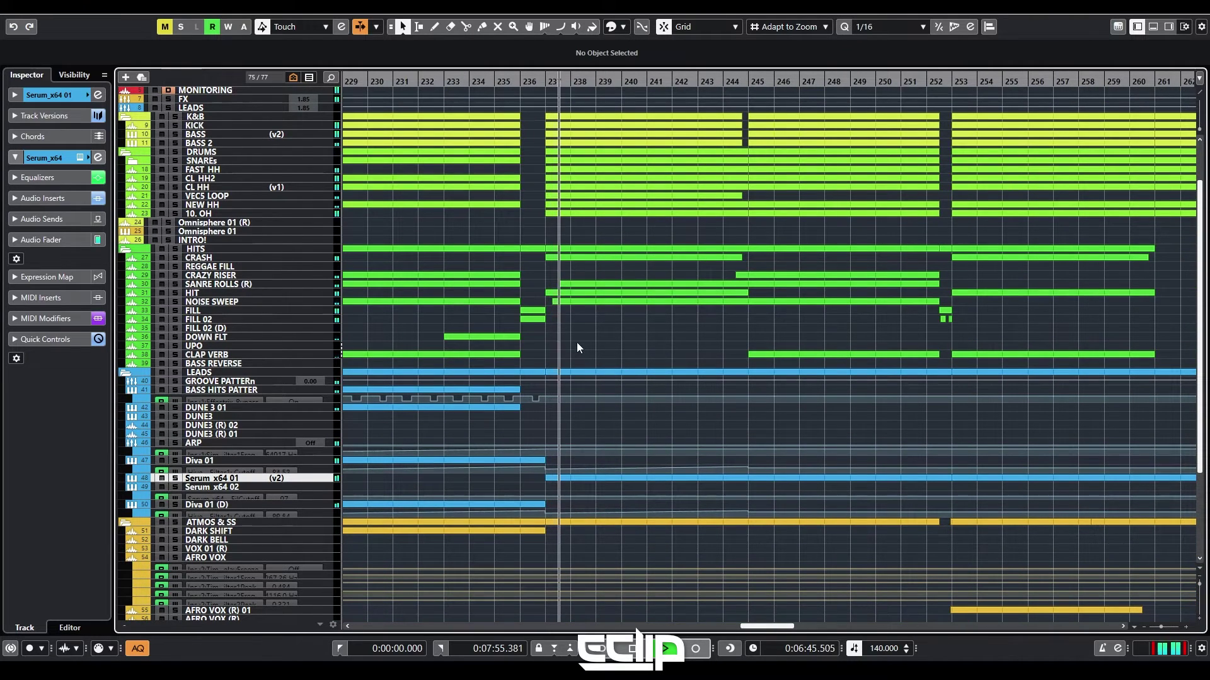
- Adjust the low-mid and high-mid bands of the Serum_x64 01 channel's equalizer and open its instrument
key(g)
key(g)
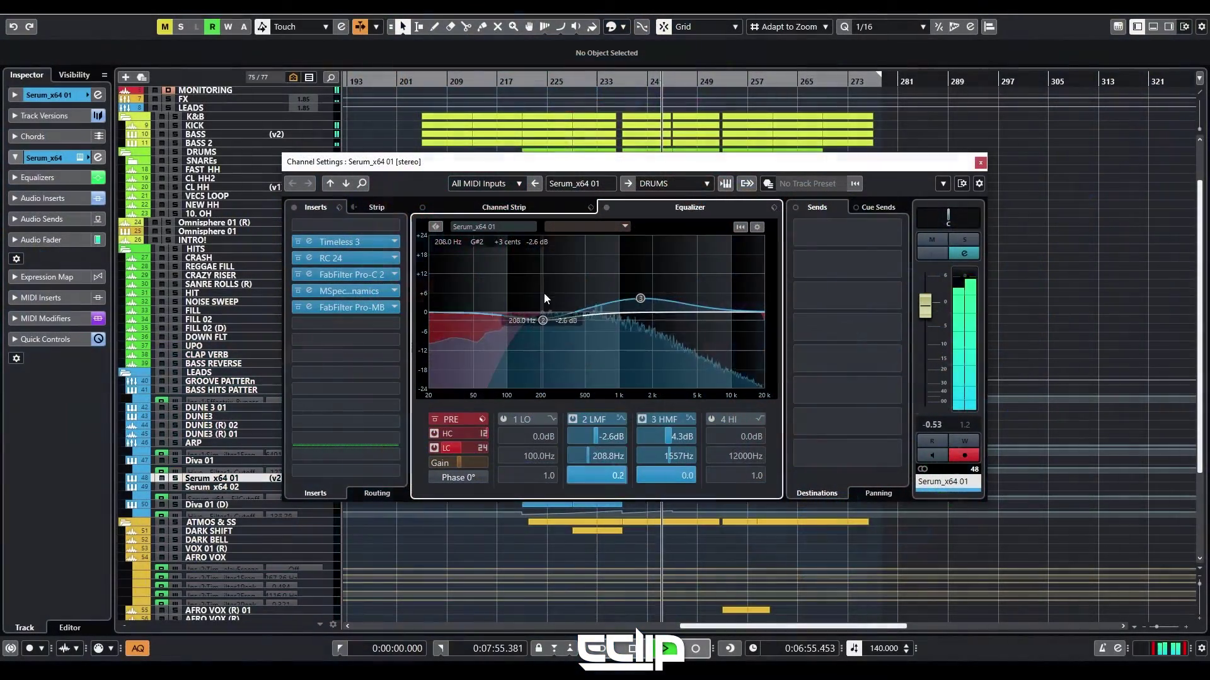
drag(544, 296, 538, 324)
drag(740, 313, 651, 289)
click(726, 183)
drag(799, 306, 812, 281)
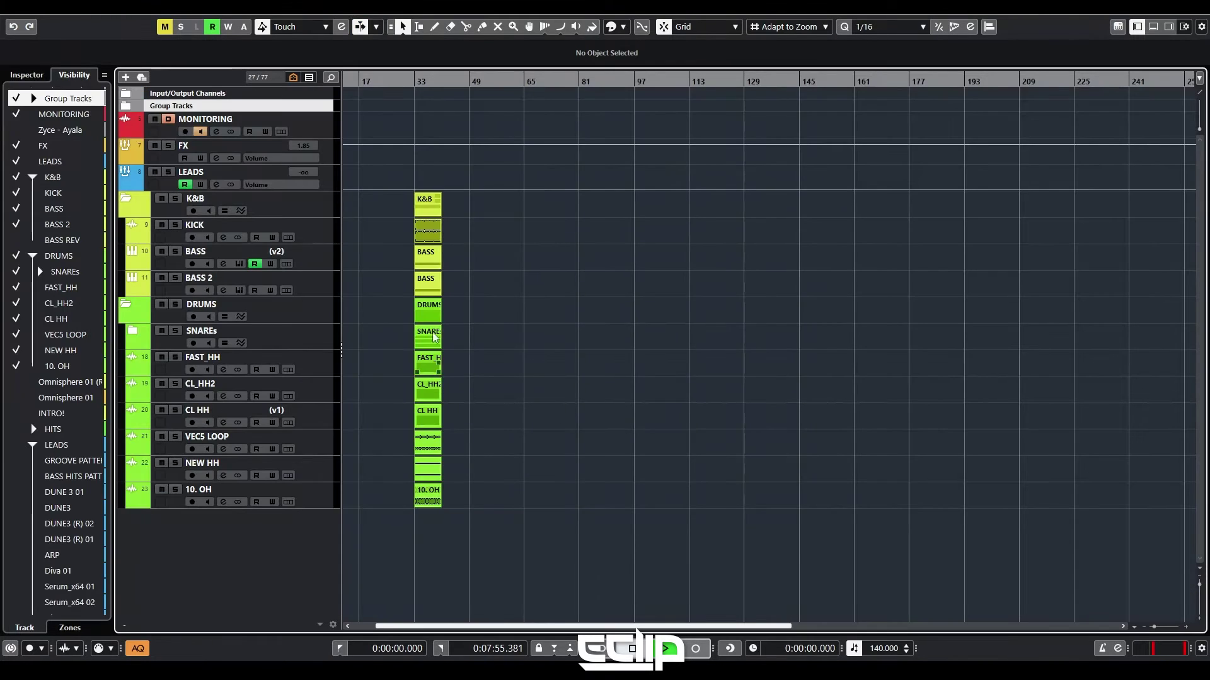
- Repeat the eight-bar kick and bass block at bar 33 five times, filling the K&B folder up to bar 81
scroll(414, 294, up, 1)
scroll(414, 294, left, 3)
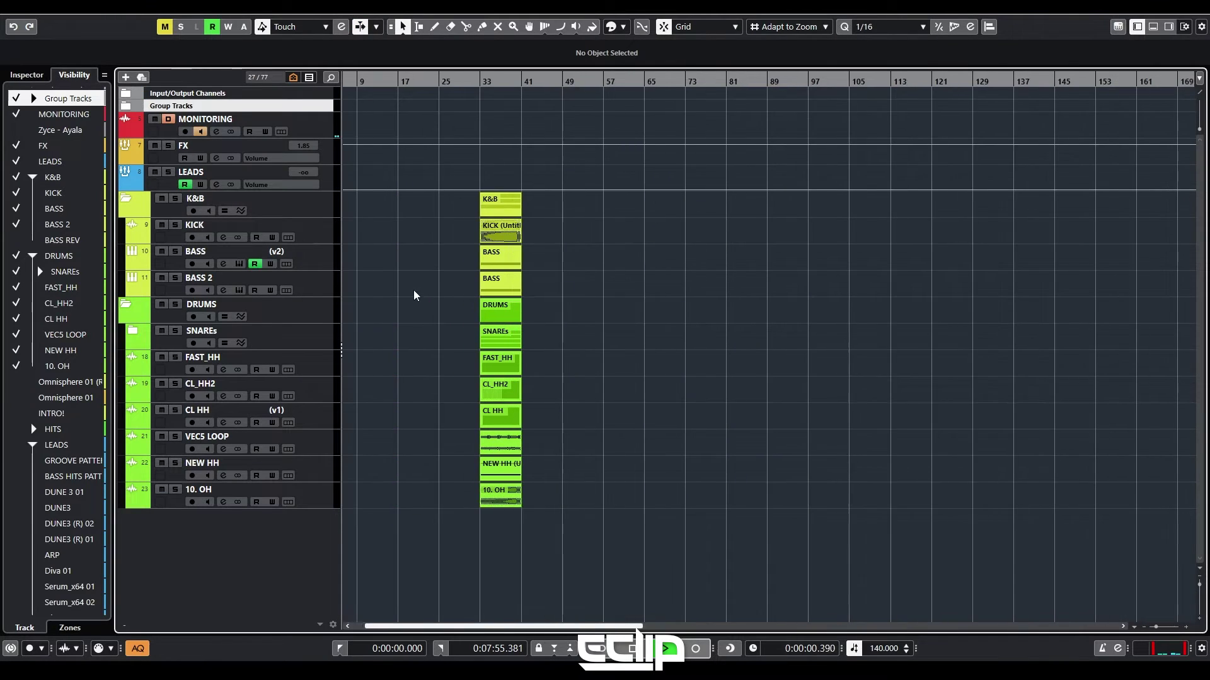
click(536, 208)
key(ctrl+d)
key(ctrl+d)
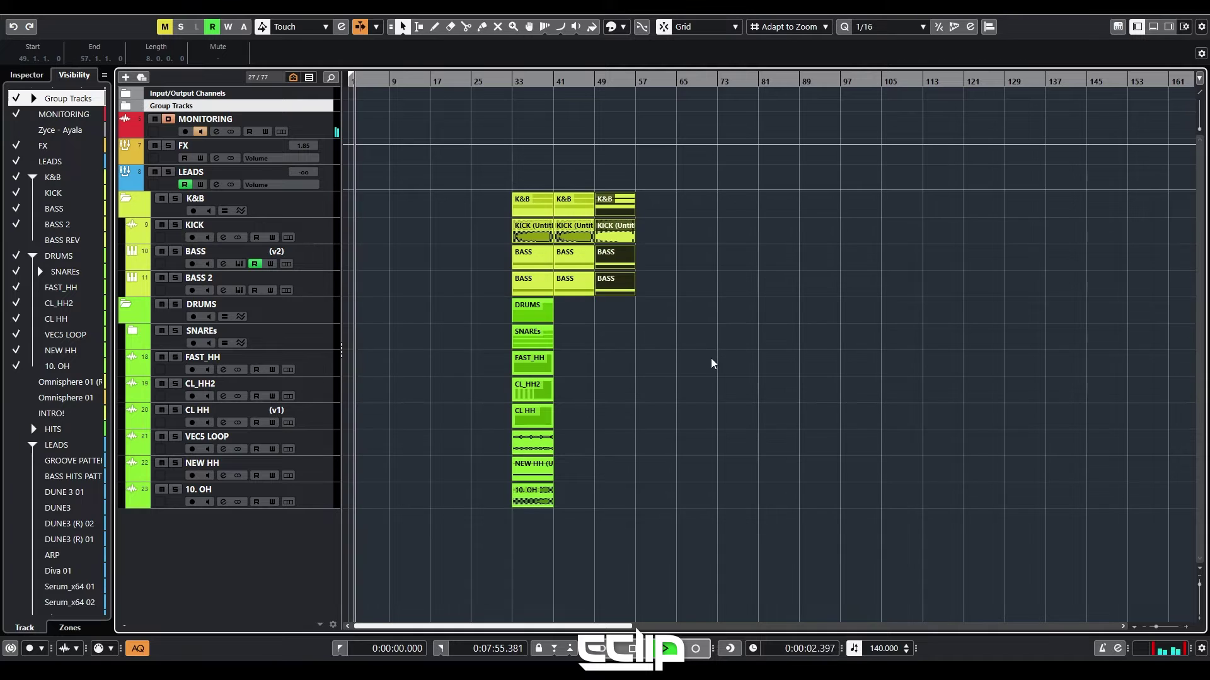
key(ctrl+d)
key(ctrl+d)
key(ctrl+d)
- Move the whole DRUMS block from bar 33 to bar 73 and stop playback
drag(529, 318, 735, 312)
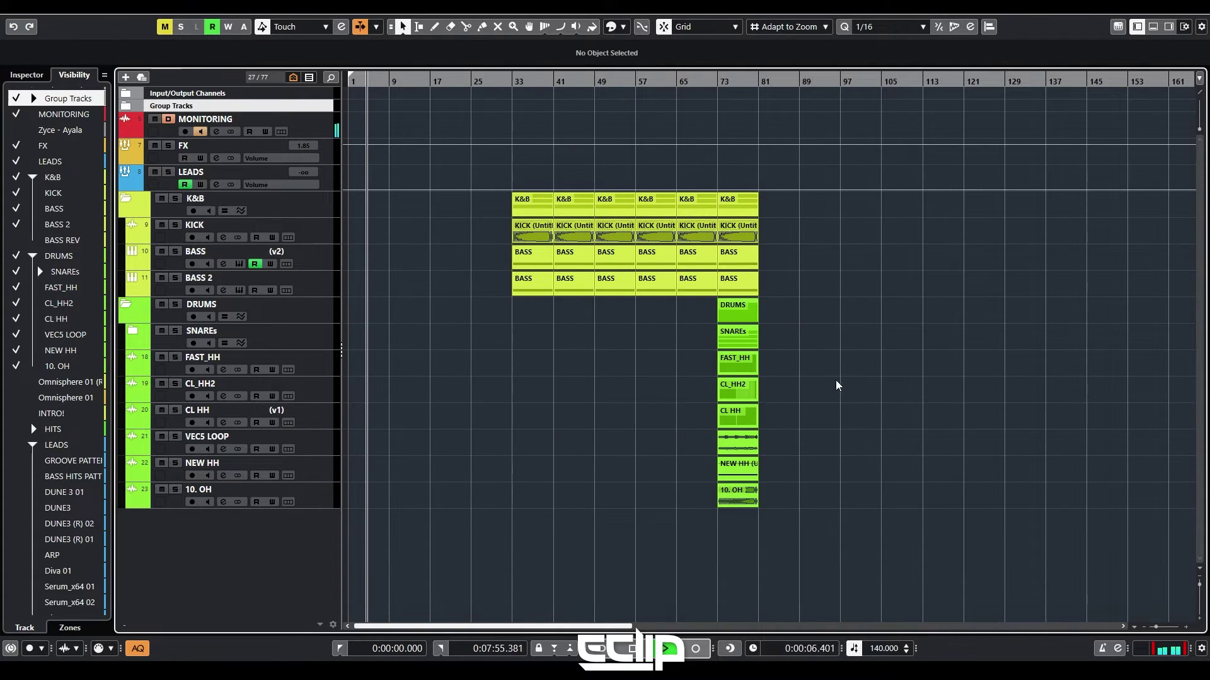
key(space)
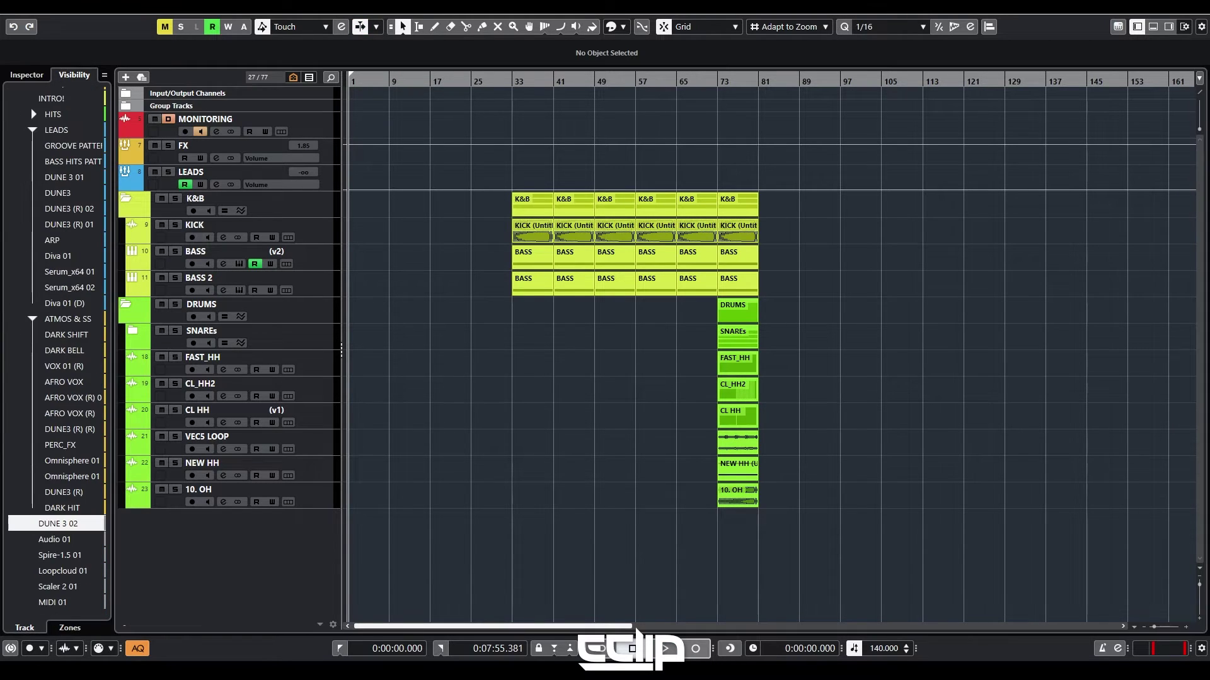
click(518, 346)
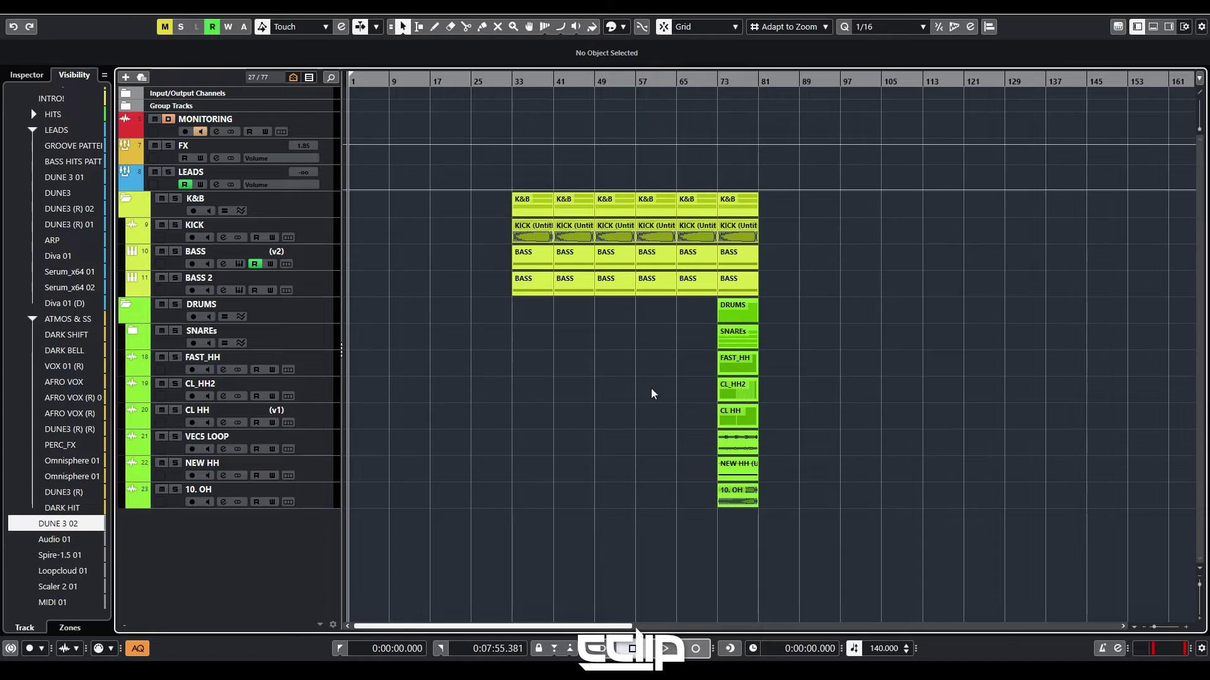
- Copy the CL_HH2 event from bar 73 to bar 41 and repeat it once at bar 49
scroll(681, 409, up, 2)
scroll(718, 422, left, 1)
click(886, 384)
drag(900, 390, 536, 391)
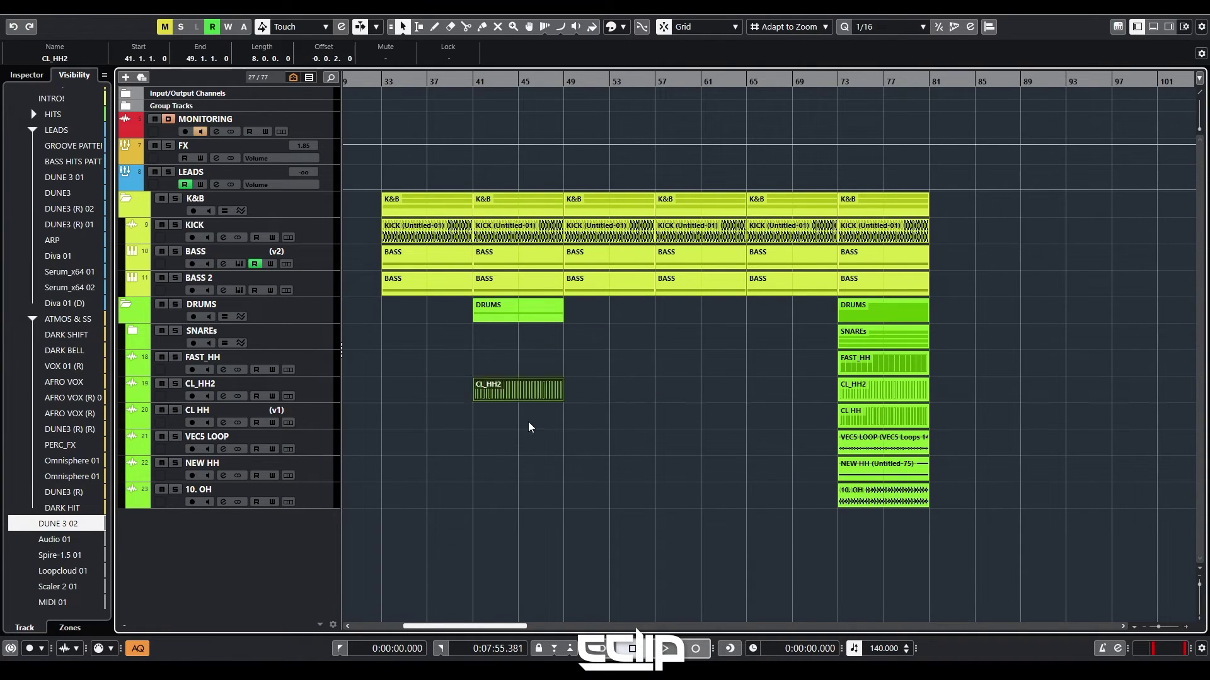
key(ctrl+d)
- Copy the SNAREs and FAST_HH events to bar 49, delete the FAST_HH copy and repeat the snares up to bar 73
drag(795, 348, 860, 368)
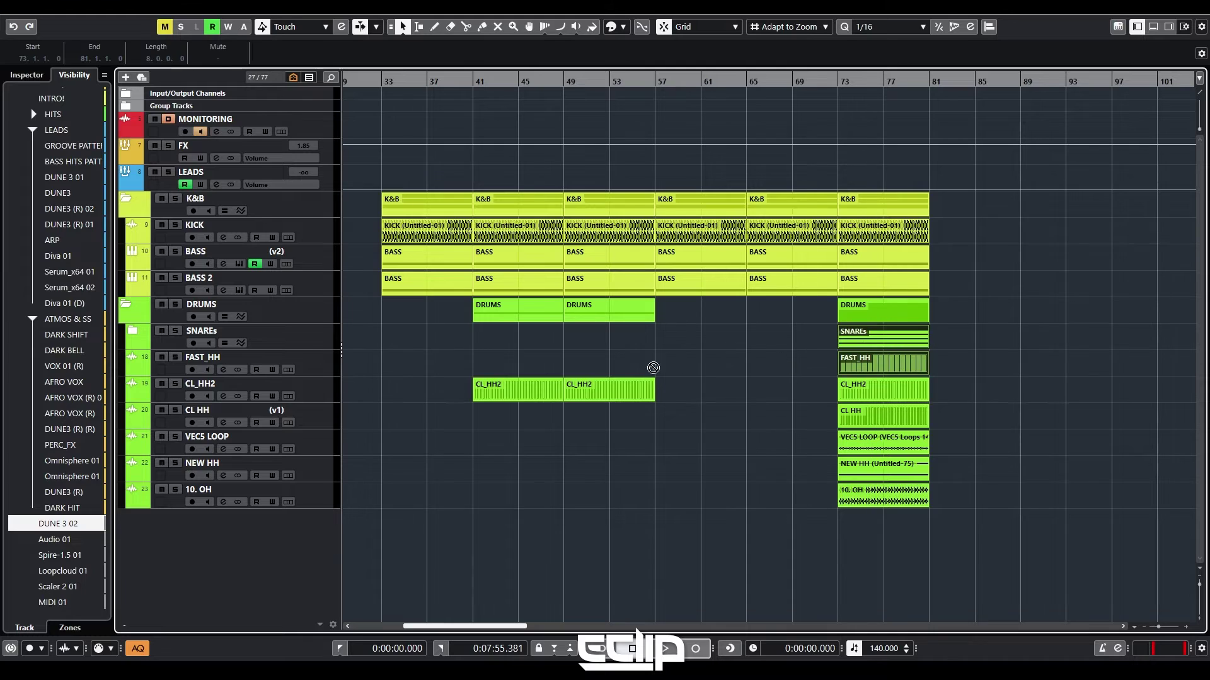
drag(594, 350, 593, 361)
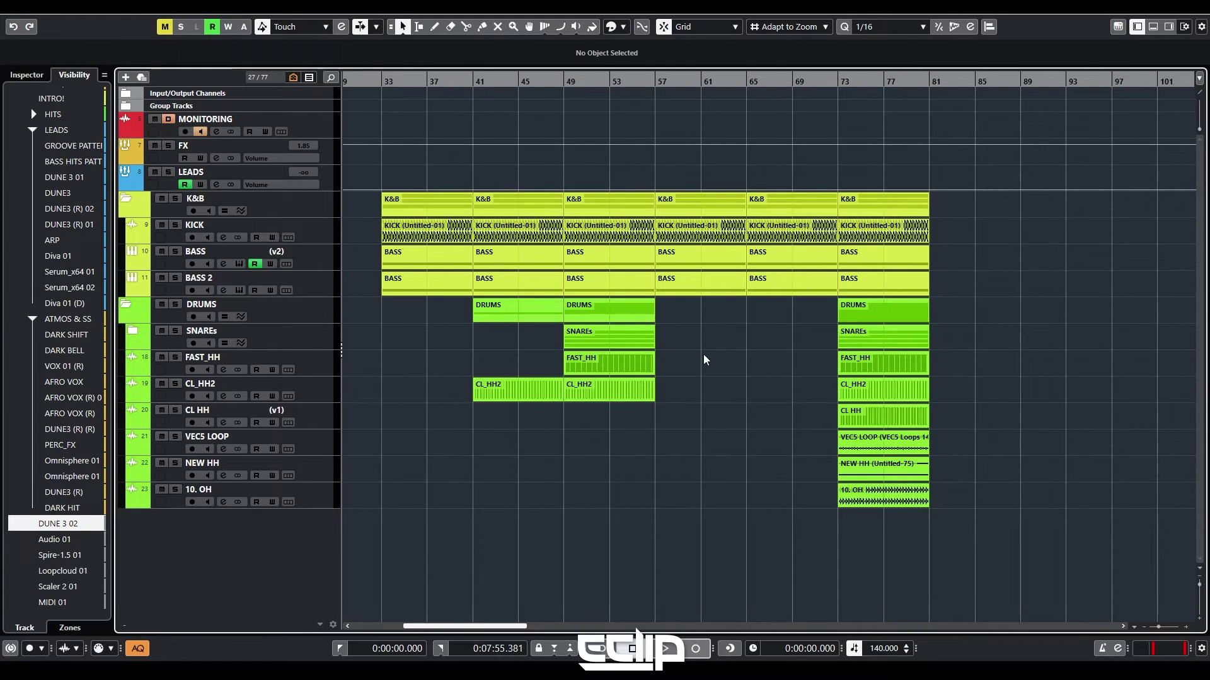
key(Delete)
click(614, 330)
key(ctrl+d)
key(ctrl+d)
click(758, 450)
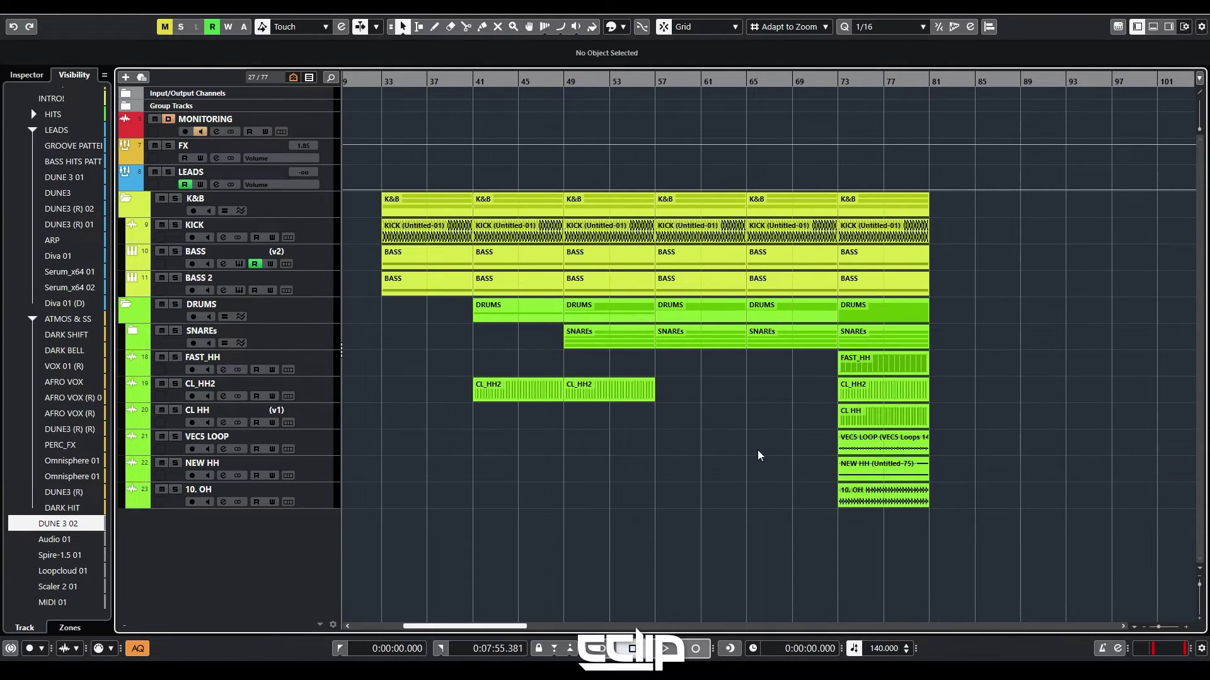
- Repeat CL_HH2 up to bar 73 and copy CL HH, VEC5 LOOP, NEW HH and 10. OH to bars 57 and 65
key(ctrl+d)
key(ctrl+d)
drag(806, 414, 877, 526)
drag(895, 441, 712, 441)
key(ctrl+d)
click(986, 417)
click(380, 80)
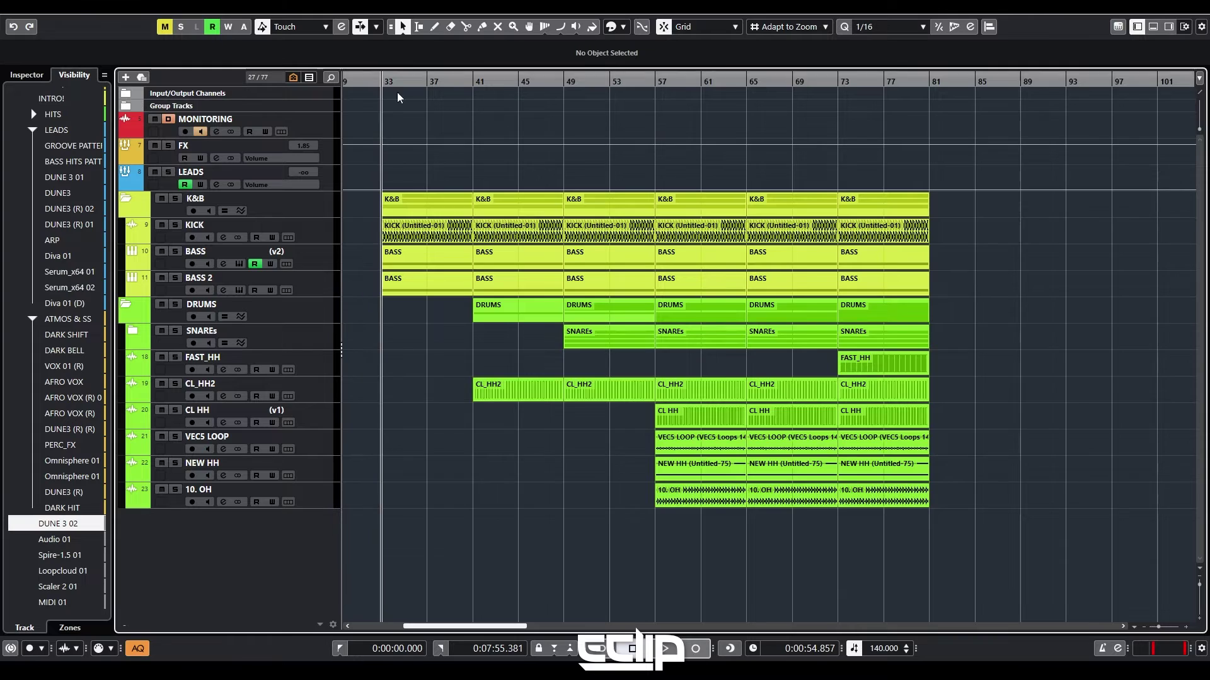
- Extend the kick, bass and drums by eight bars from bar 81, leaving out the 10. OH event
key(g)
key(ctrl+d)
click(1001, 317)
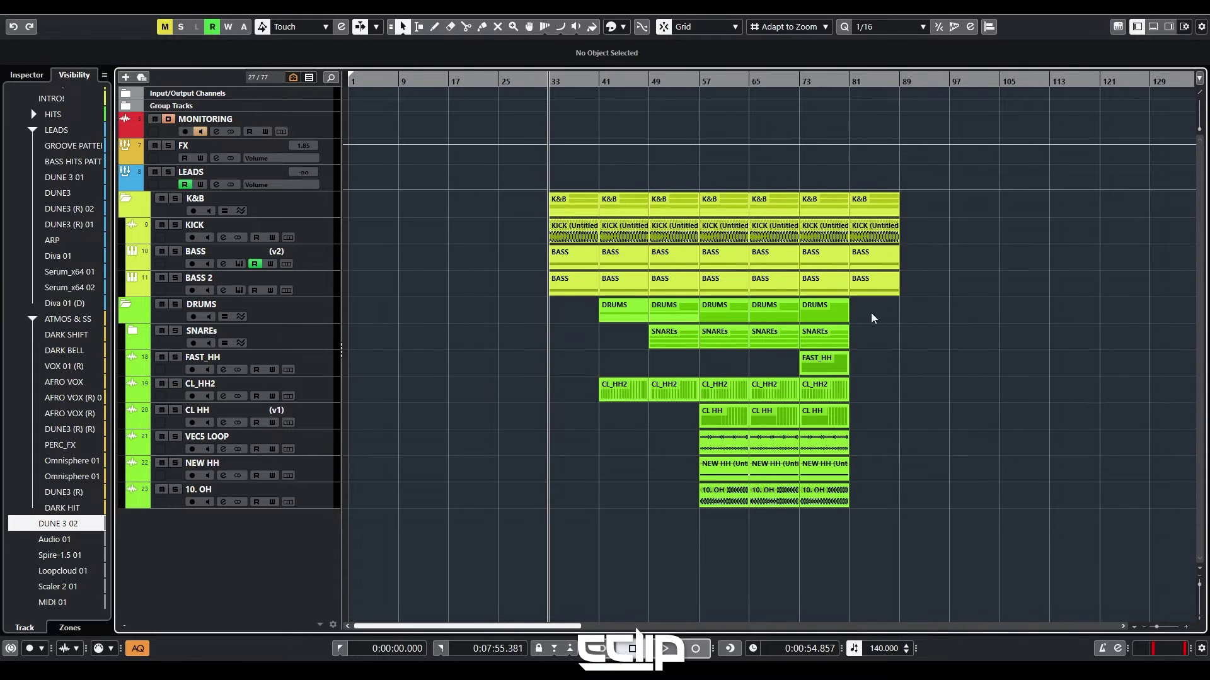
click(831, 313)
key(ctrl+d)
click(872, 498)
key(Delete)
- Repeat the kick and bass up to bar 113 and the drums without 10. OH up to bar 97
click(882, 201)
key(ctrl+d)
click(917, 323)
key(ctrl+d)
click(1013, 282)
click(944, 210)
key(ctrl+d)
key(ctrl+d)
drag(1075, 258, 897, 271)
key(g)
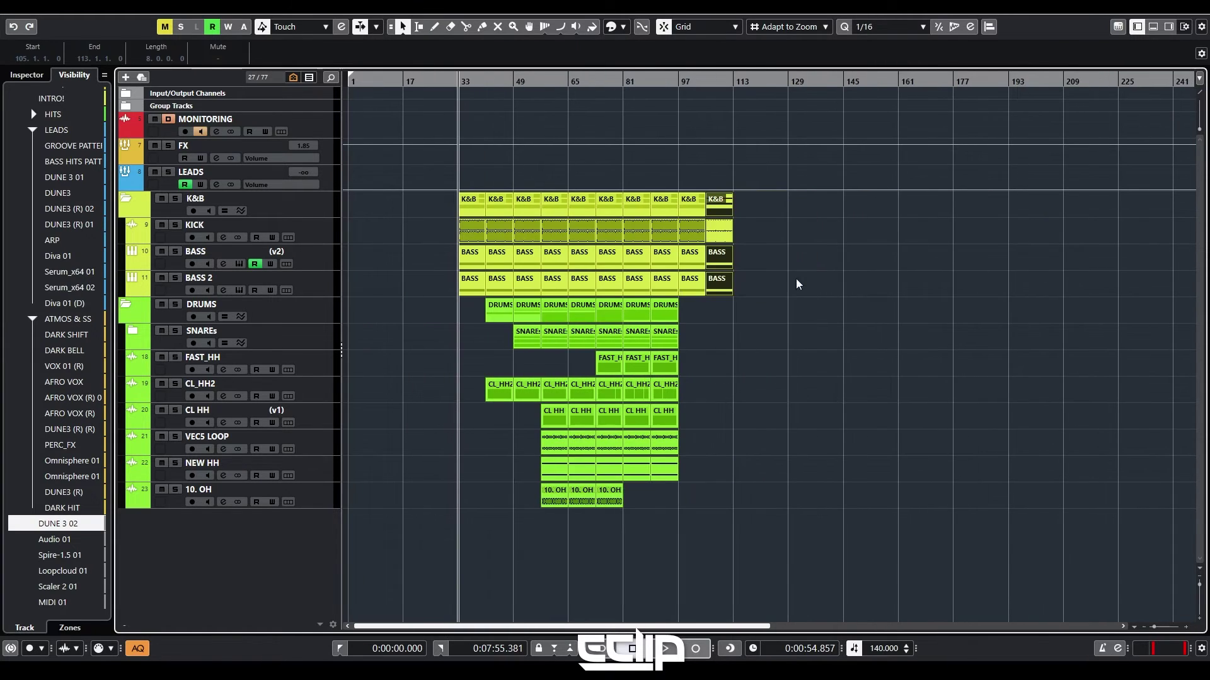
click(767, 208)
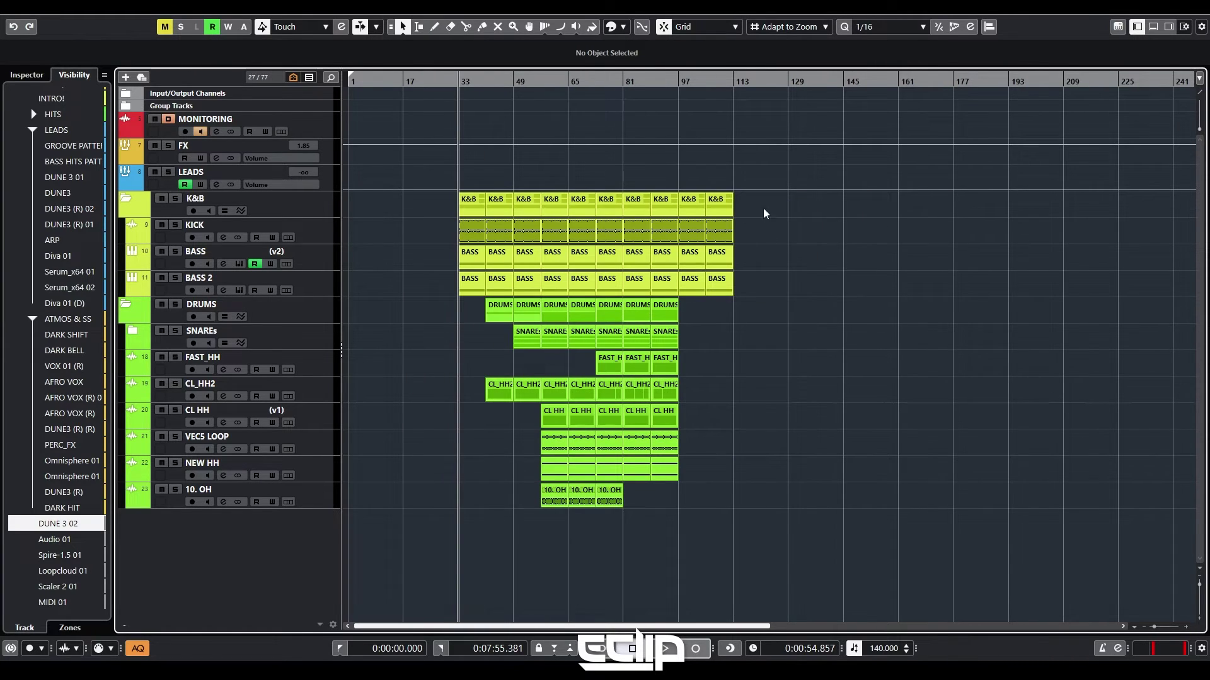
- Copy the kick, bass and drum events of bars 33 to 97 to bar 137 and set the right locator to 0:06:06.857
drag(480, 495, 662, 194)
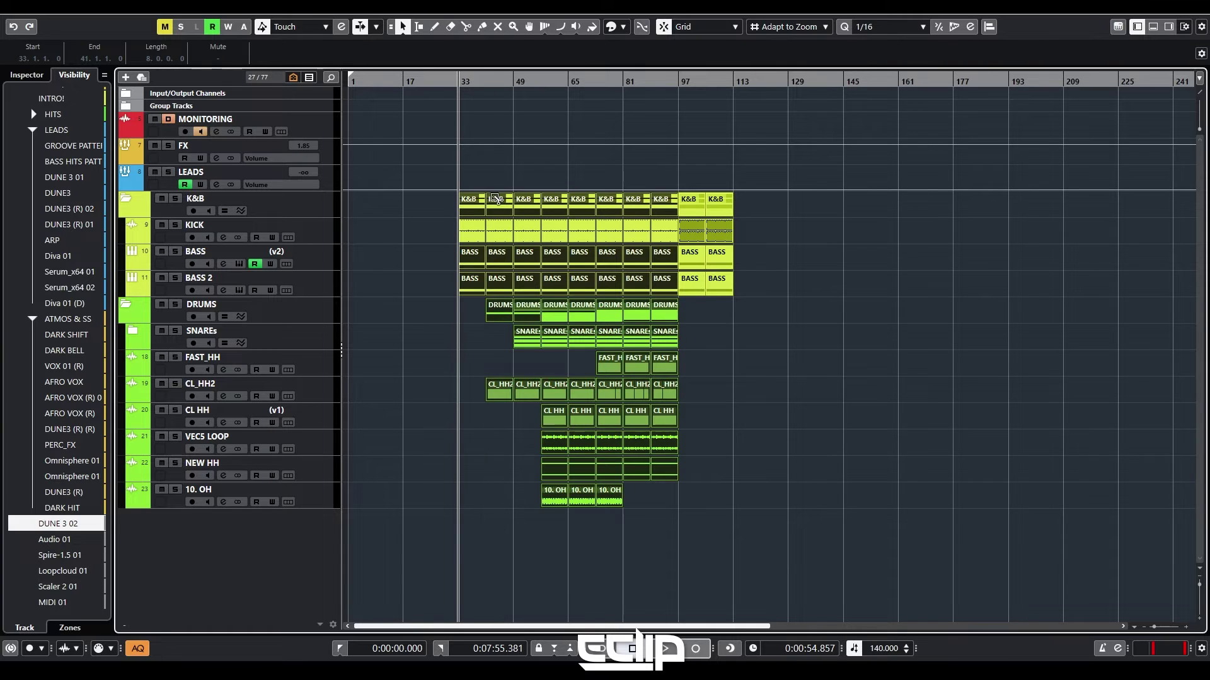
drag(479, 212, 835, 213)
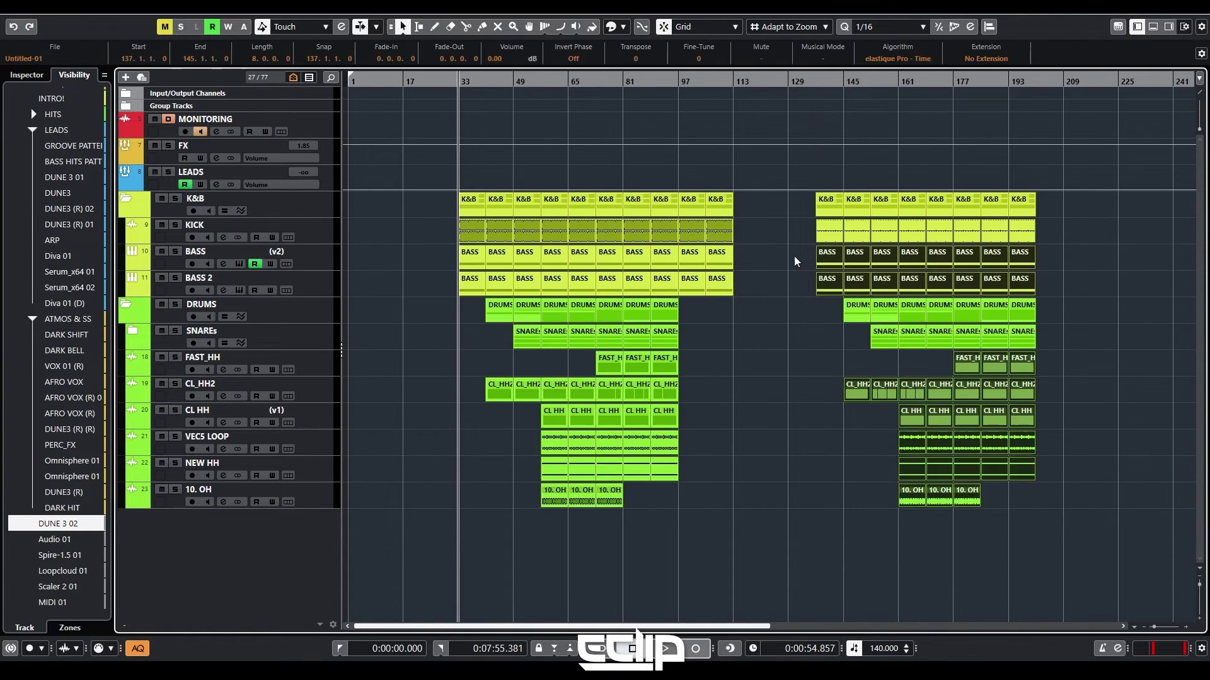
click(797, 258)
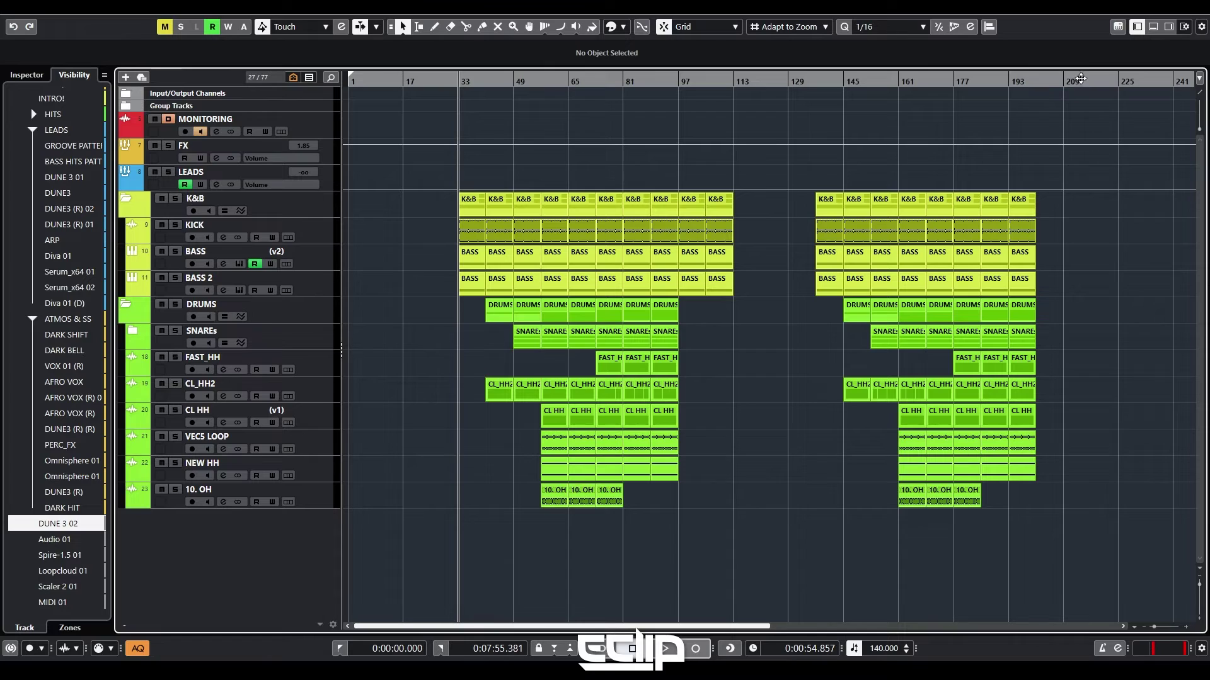
click(1079, 80)
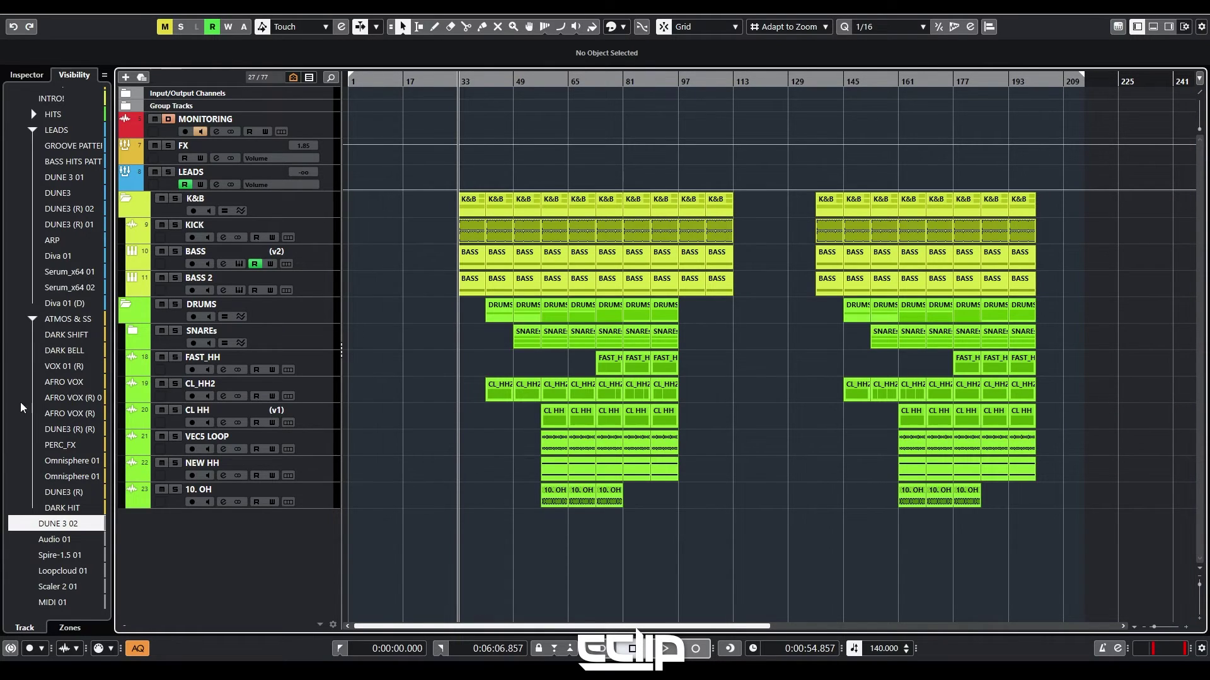
- Show the ATMOS & SS folder with its DARK SHIFT track, play it from bar 17 and return to bar 33
scroll(25, 393, up, 7)
scroll(63, 454, down, 7)
click(33, 321)
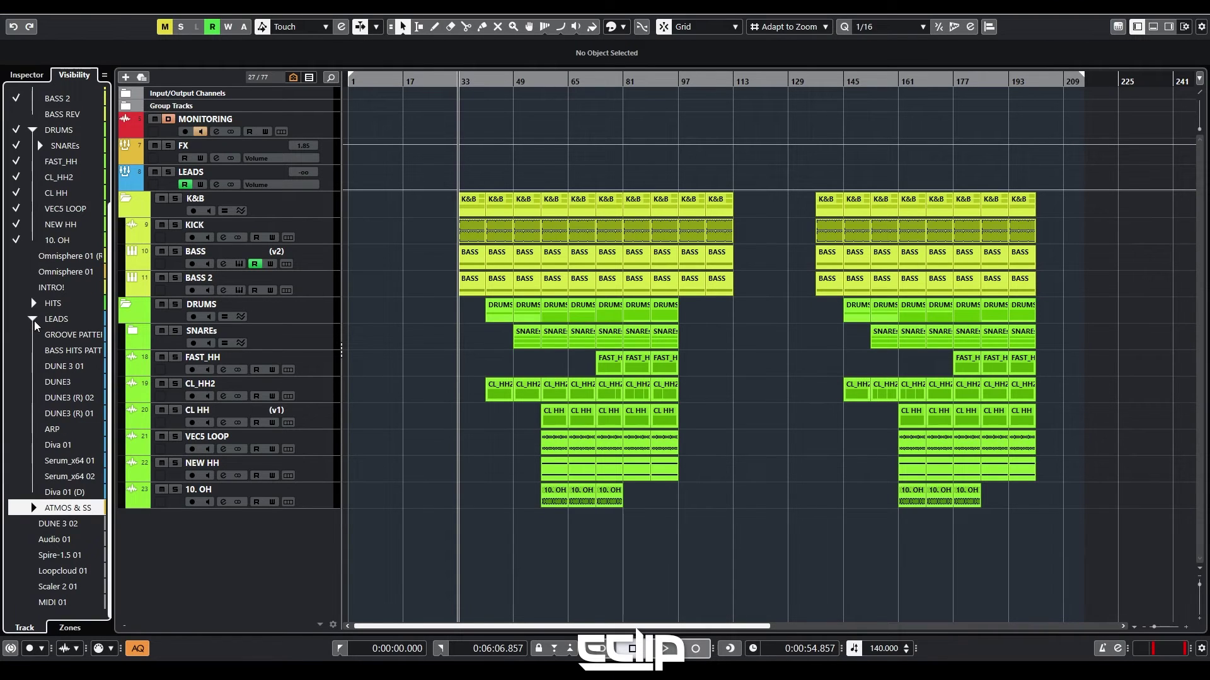
click(34, 508)
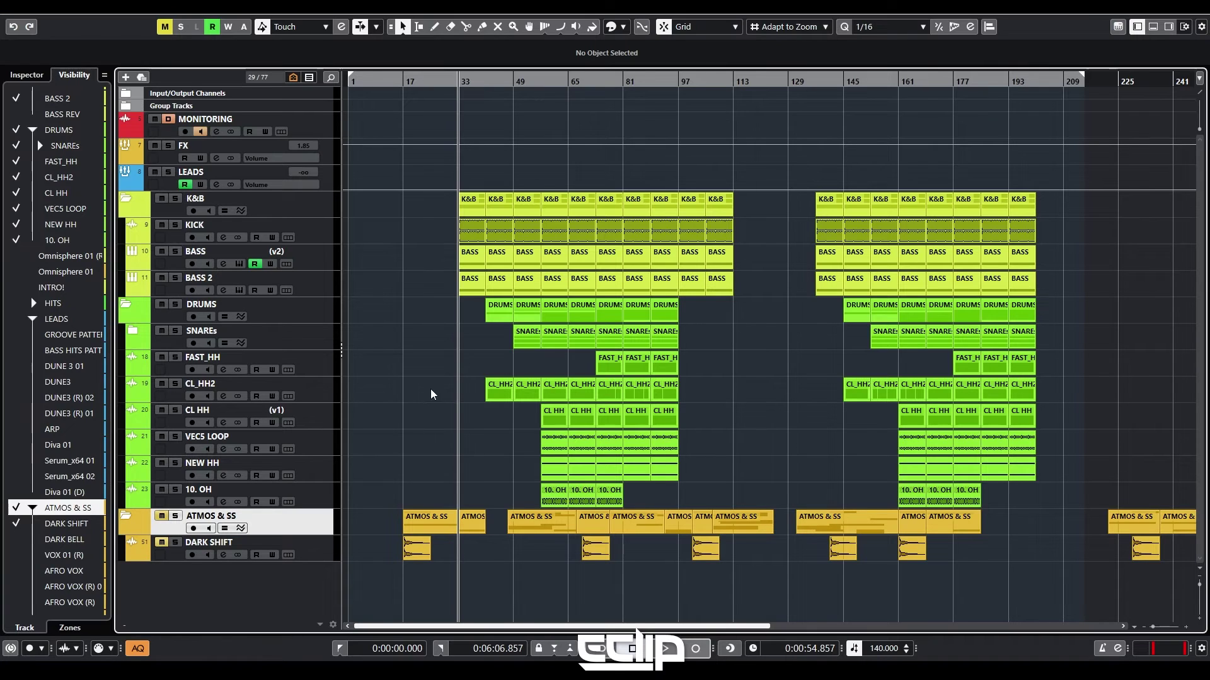
double_click(408, 85)
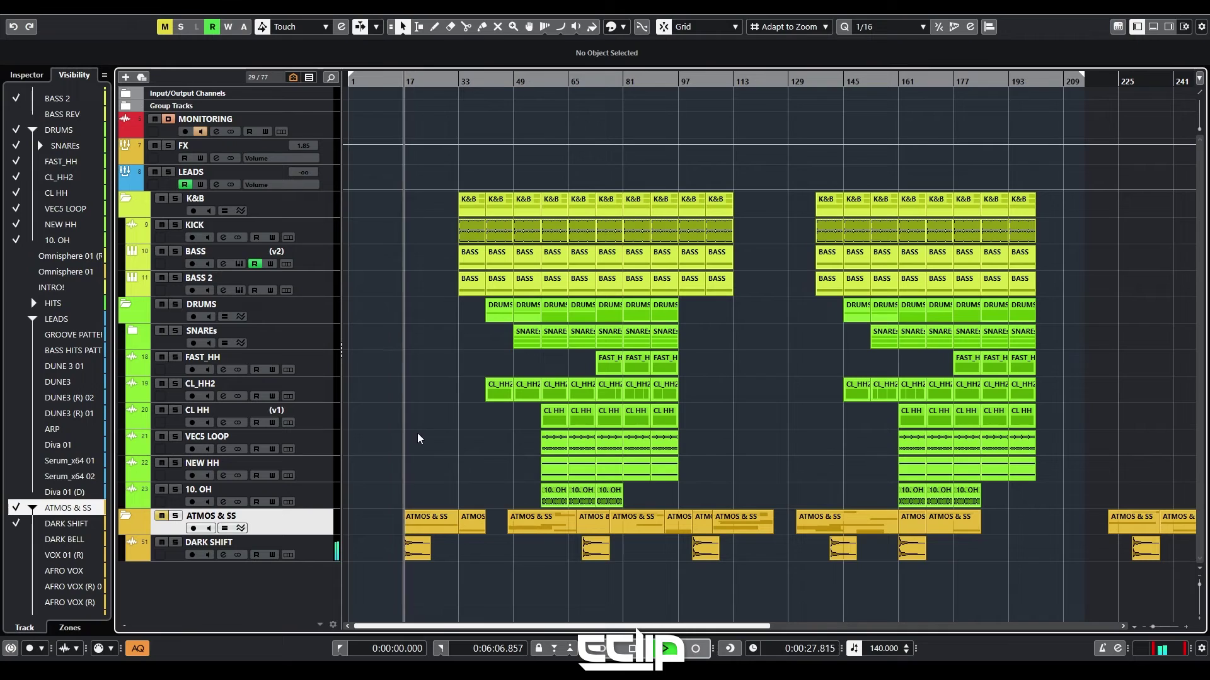
key(space)
click(458, 82)
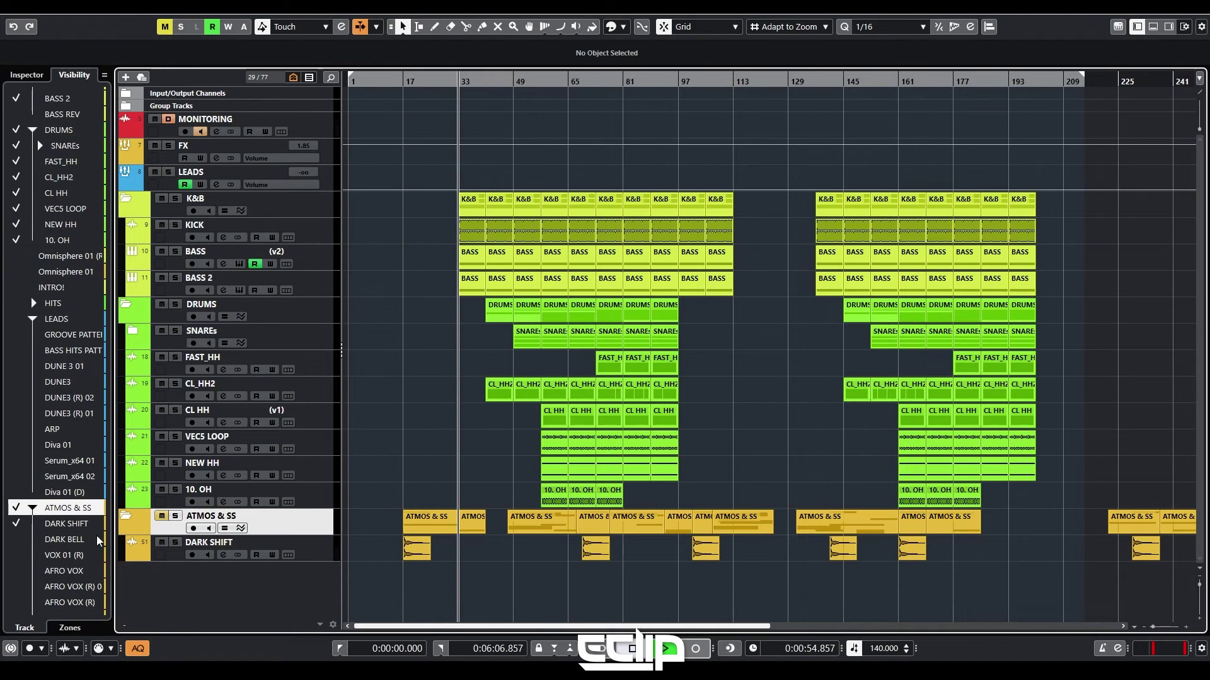
- Show DARK BELL, VOX 01 (R) and the remaining atmosphere tracks, and play the arrangement from bar 33
click(19, 539)
key(space)
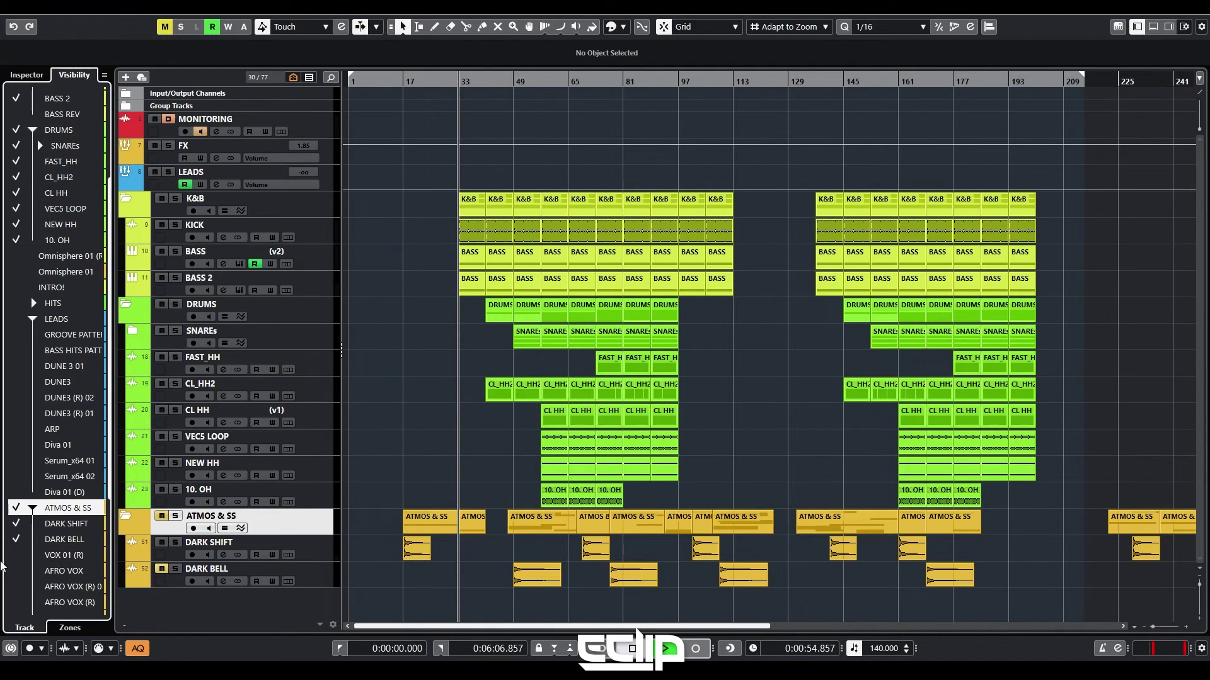
click(18, 555)
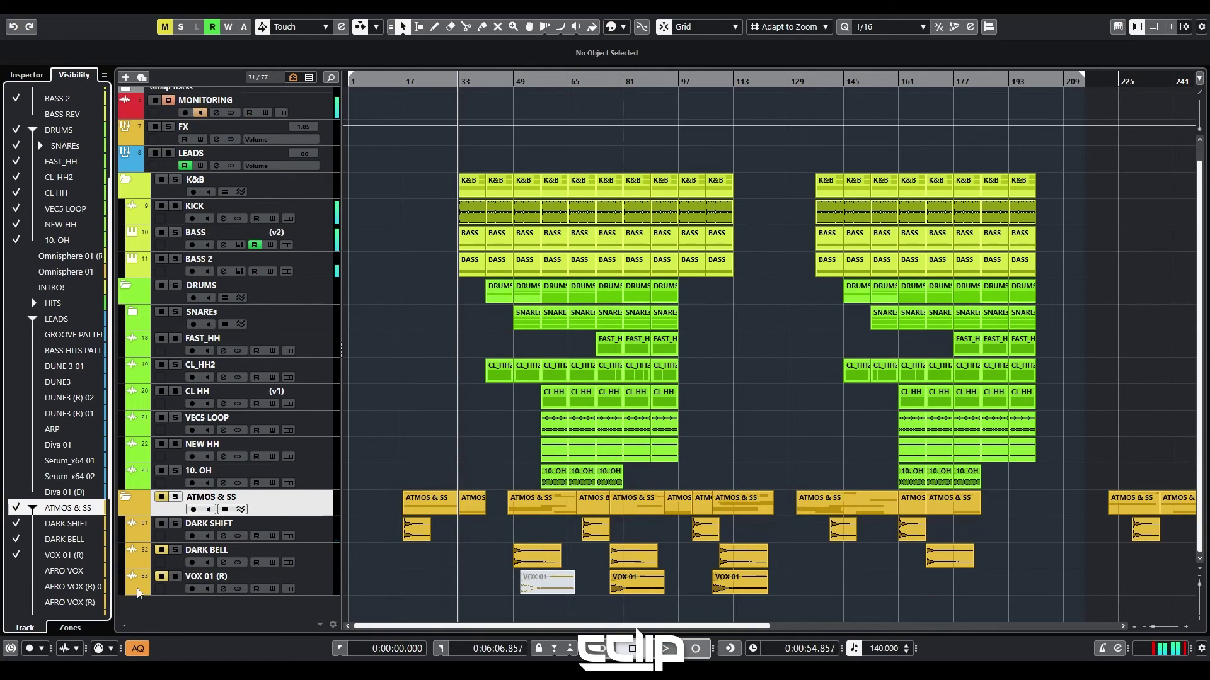
key(space)
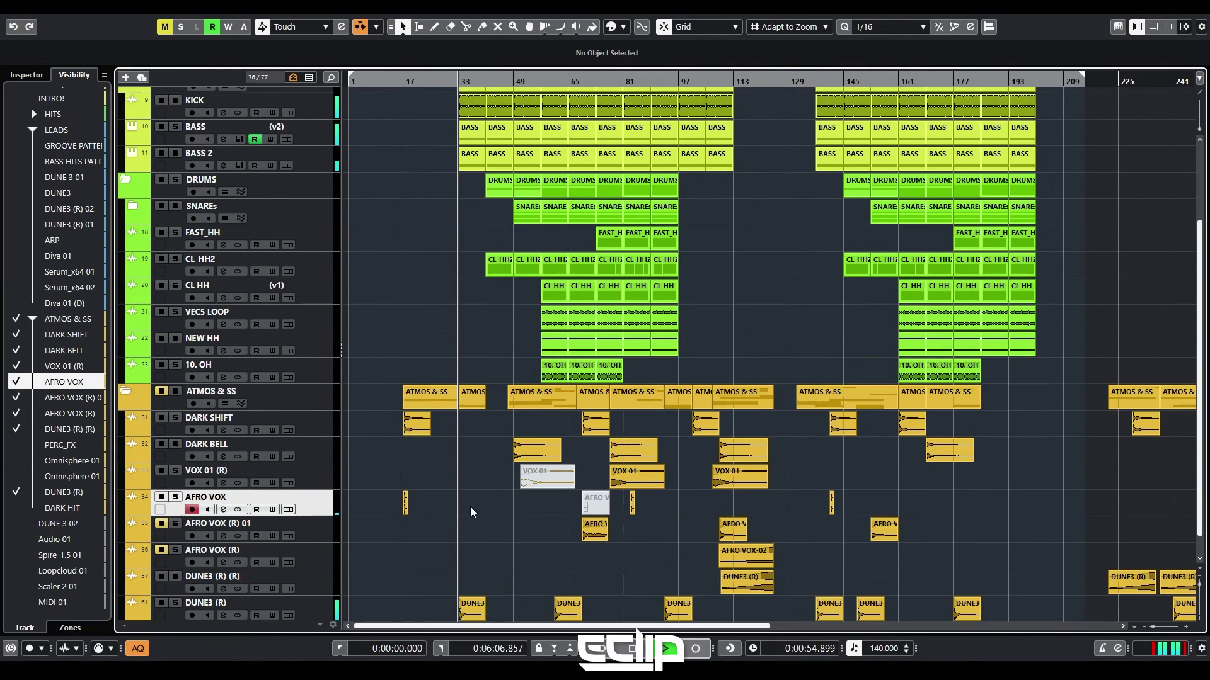
scroll(494, 491, down, 1)
key(h)
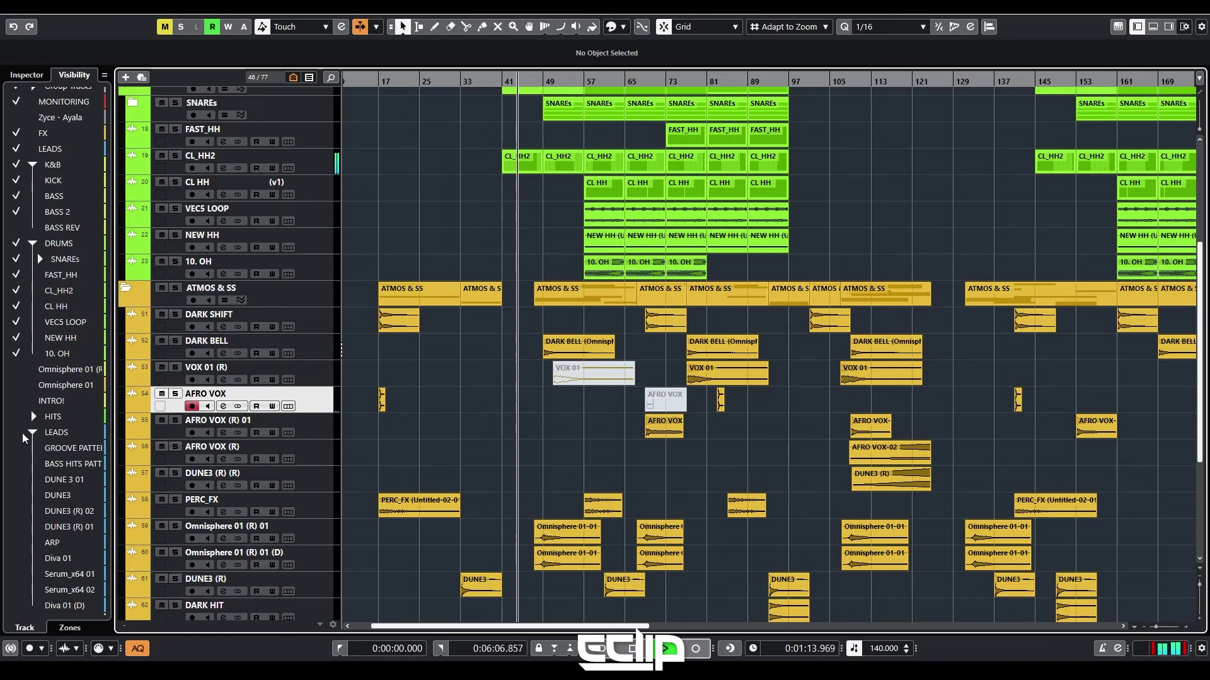
scroll(54, 388, up, 2)
key(h)
scroll(546, 218, up, 3)
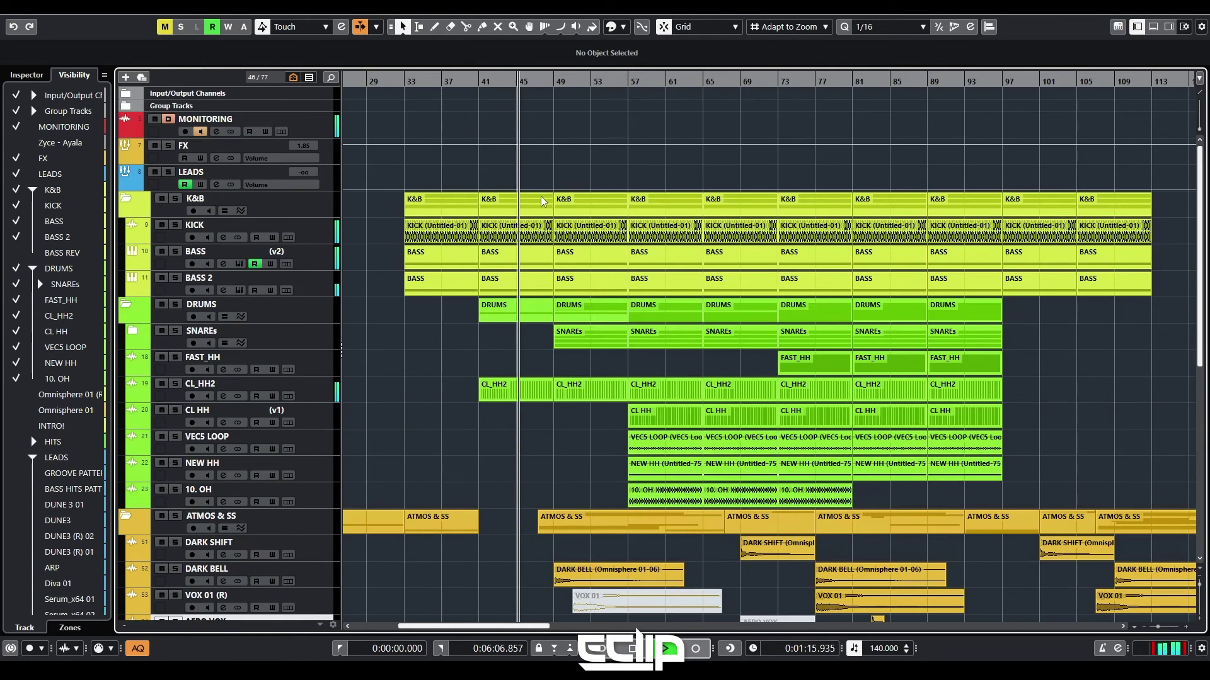
- Unmute the first VOX 01 event on VOX 01 (R), move it to about bar 54 and play the passage
scroll(565, 415, down, 8)
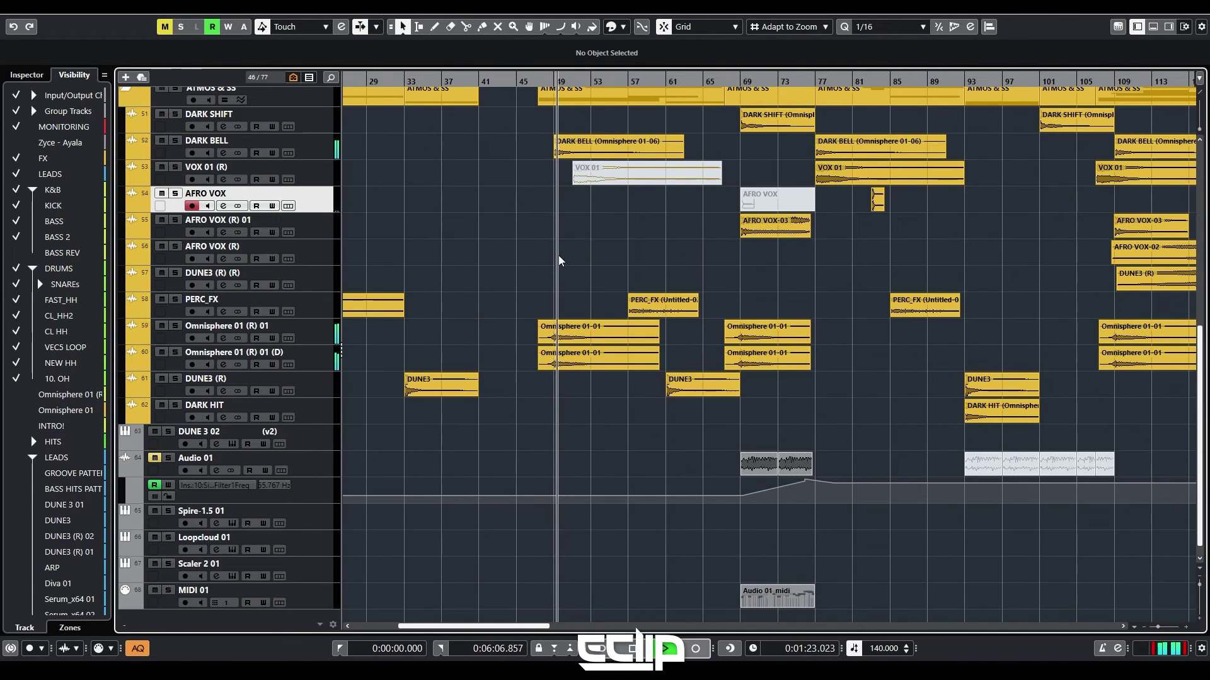
drag(636, 262, 529, 337)
ctrl+scroll(545, 307, down, 2)
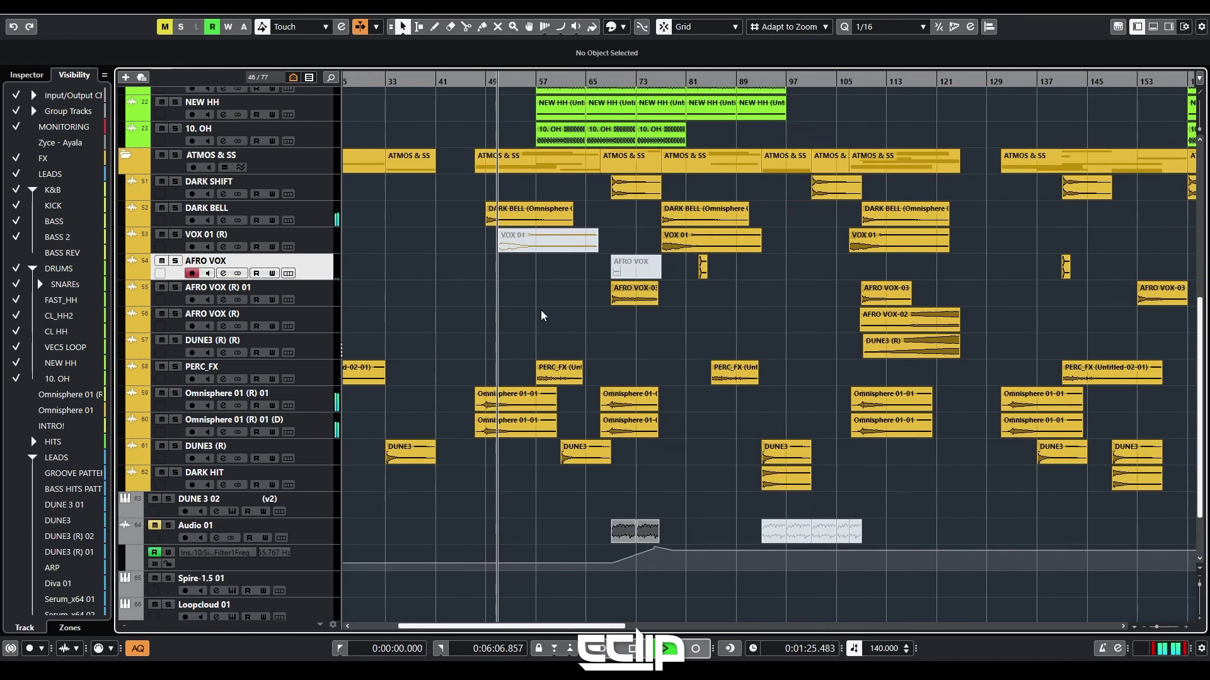
key(7)
click(523, 244)
key(space)
key(1)
drag(512, 243, 531, 250)
click(541, 309)
key(space)
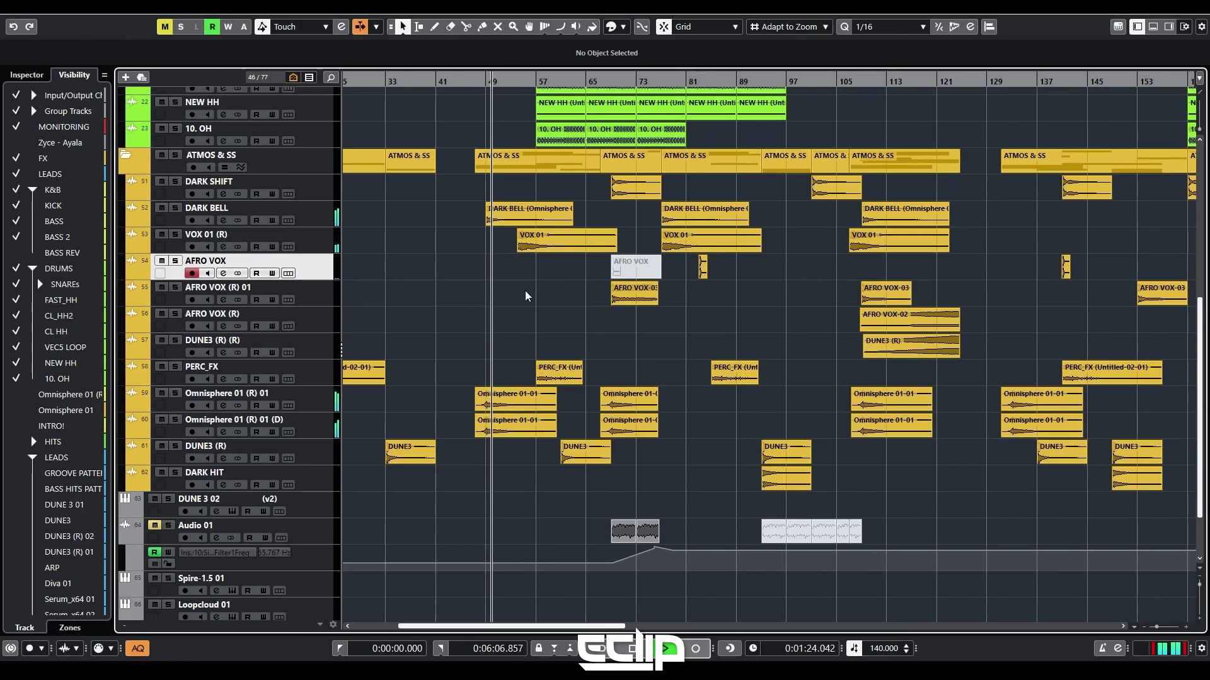